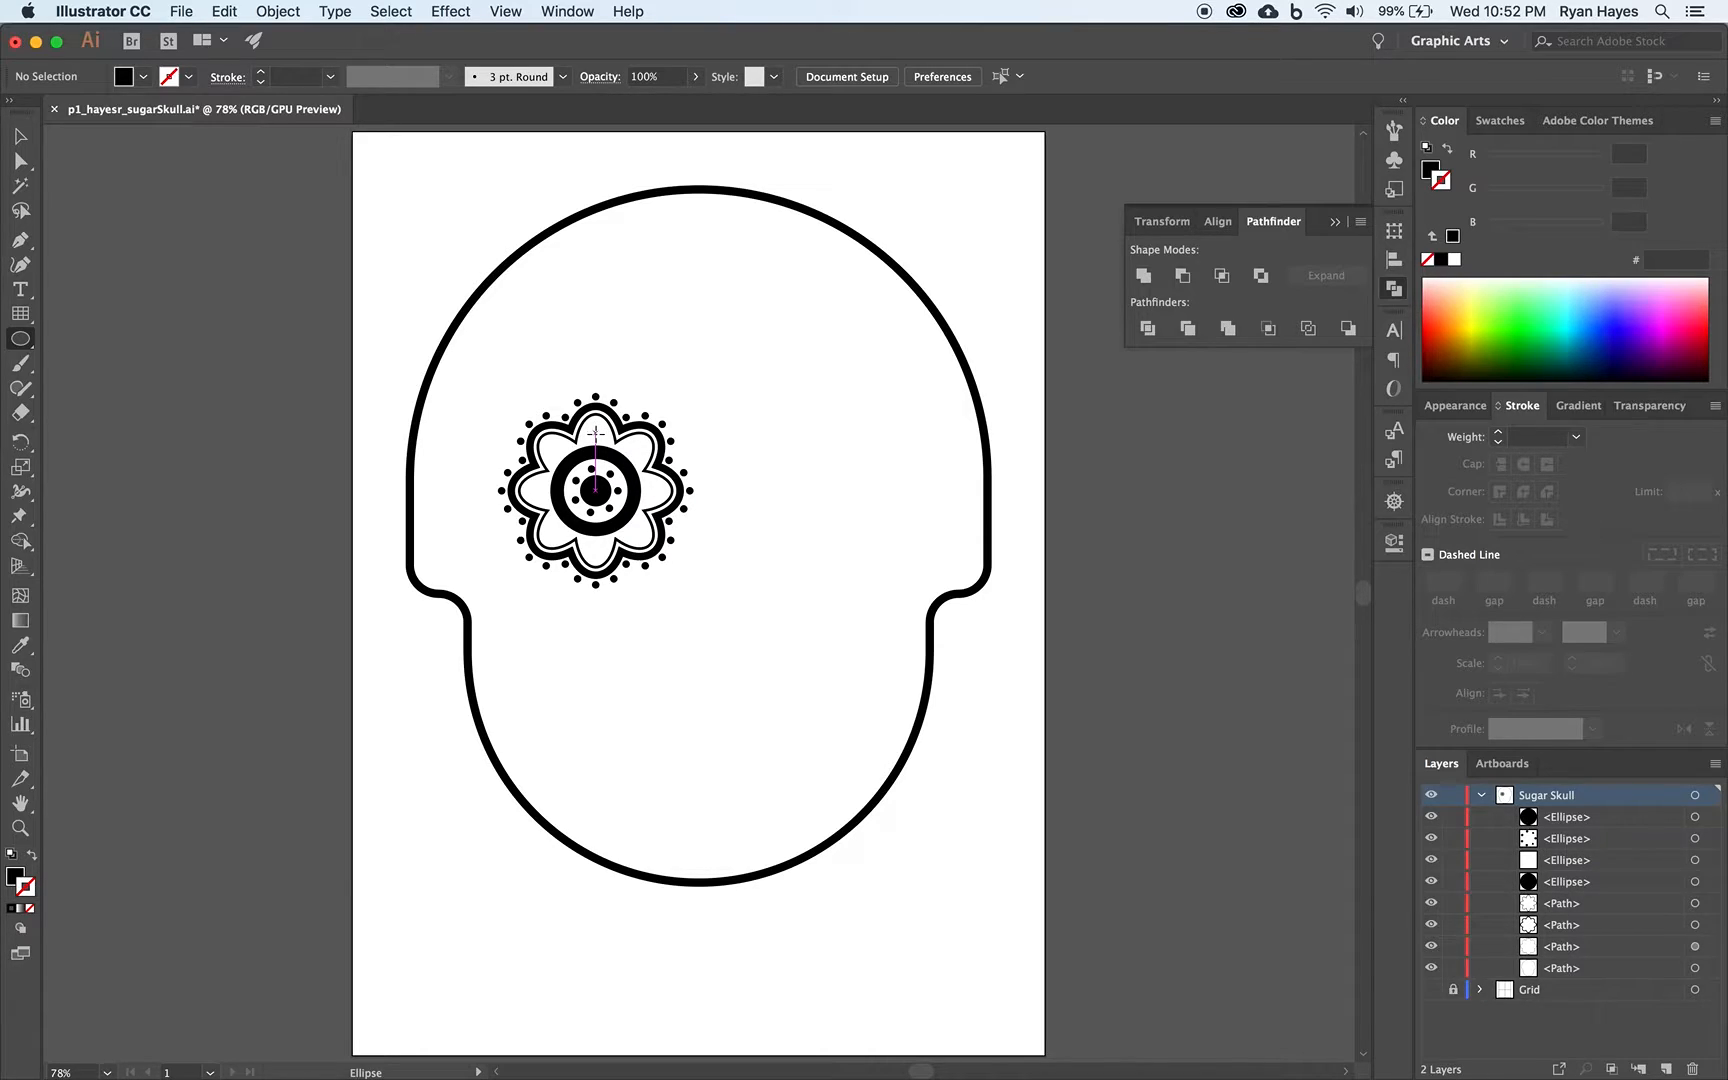
# Draw a black circle about 0.35 in wide with the Ellipse tool, centred horizontally in the flower's top petal
pyautogui.moveTo(596, 432); pyautogui.dragTo(597, 435)
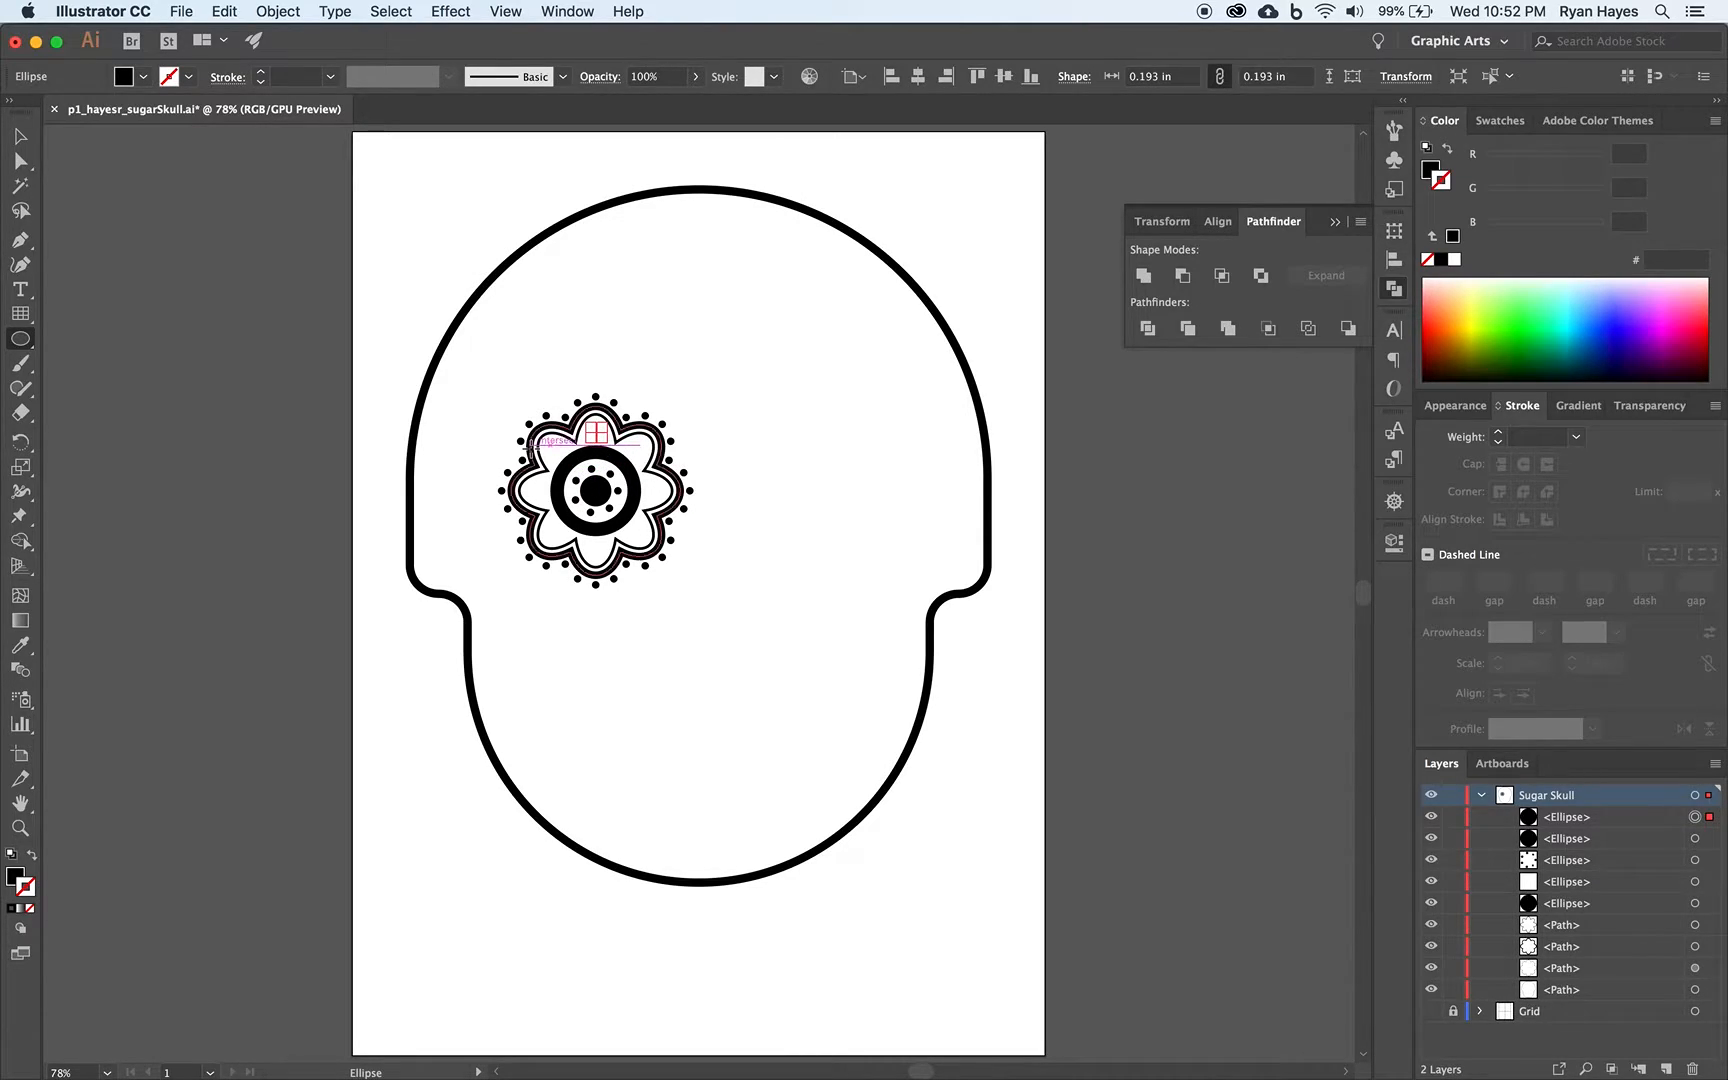
pyautogui.press('Delete')
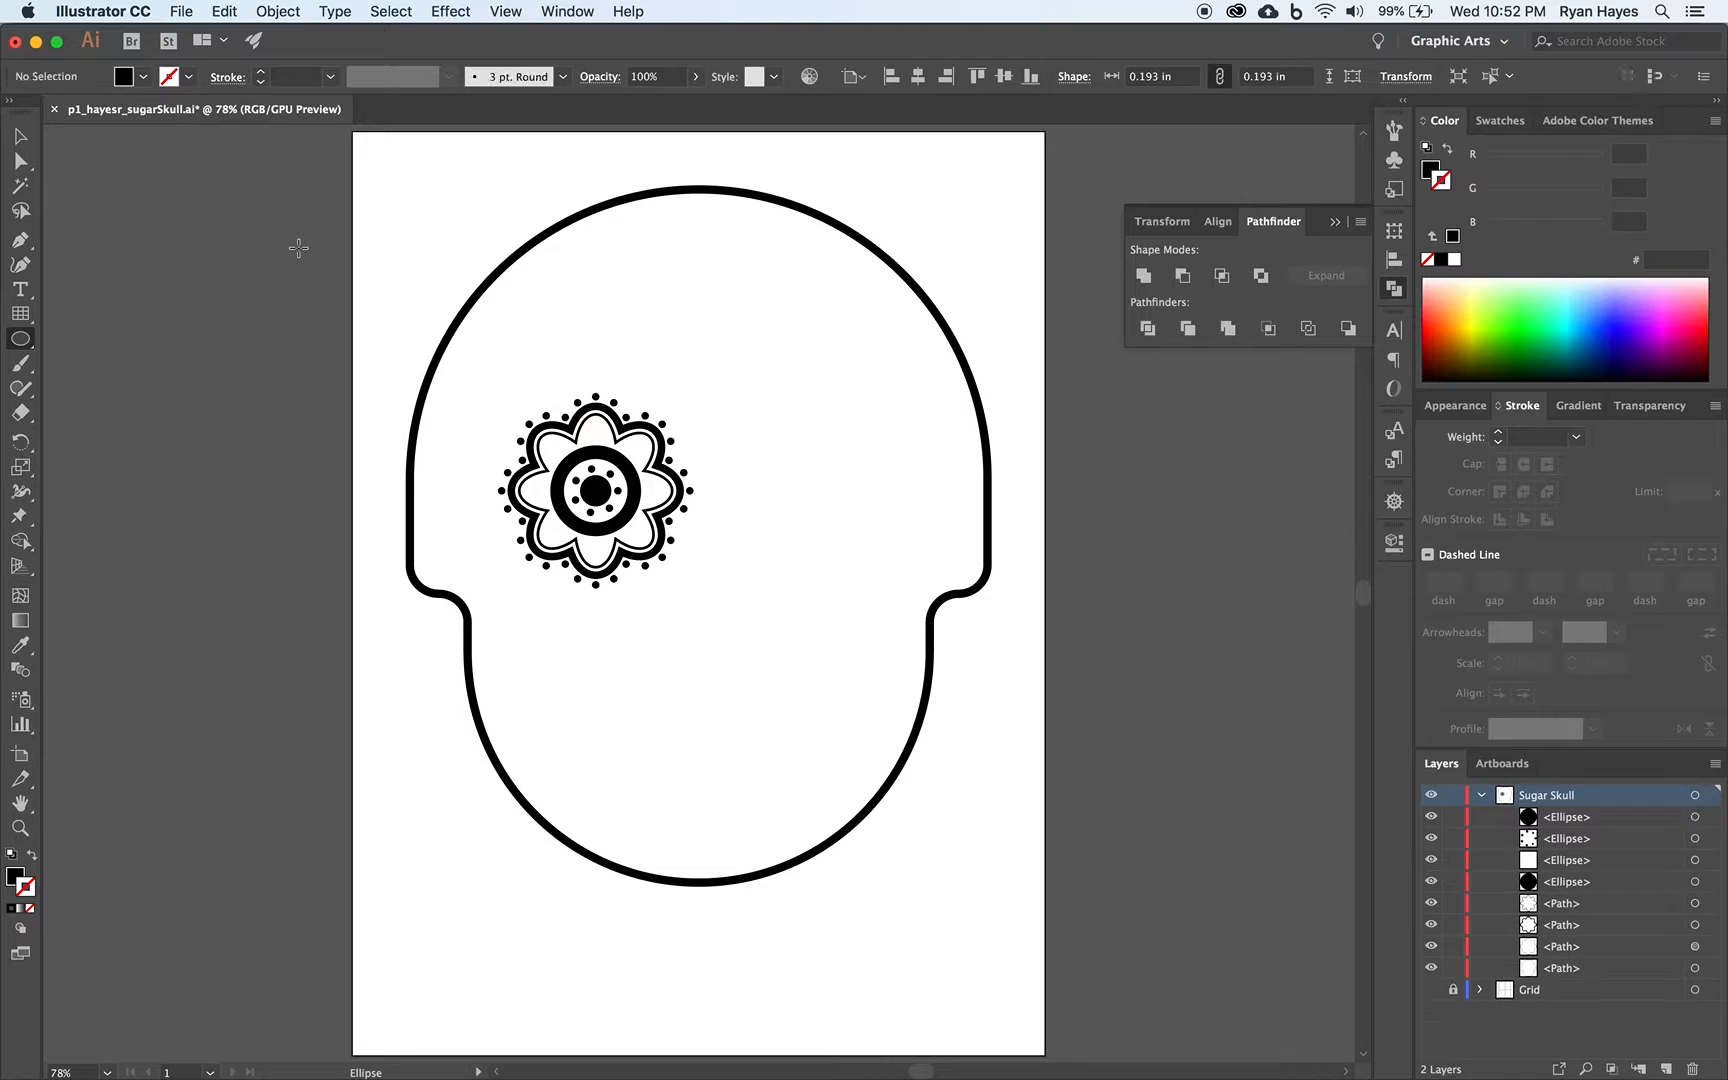
pyautogui.click(20, 828)
pyautogui.moveTo(513, 390); pyautogui.dragTo(772, 494)
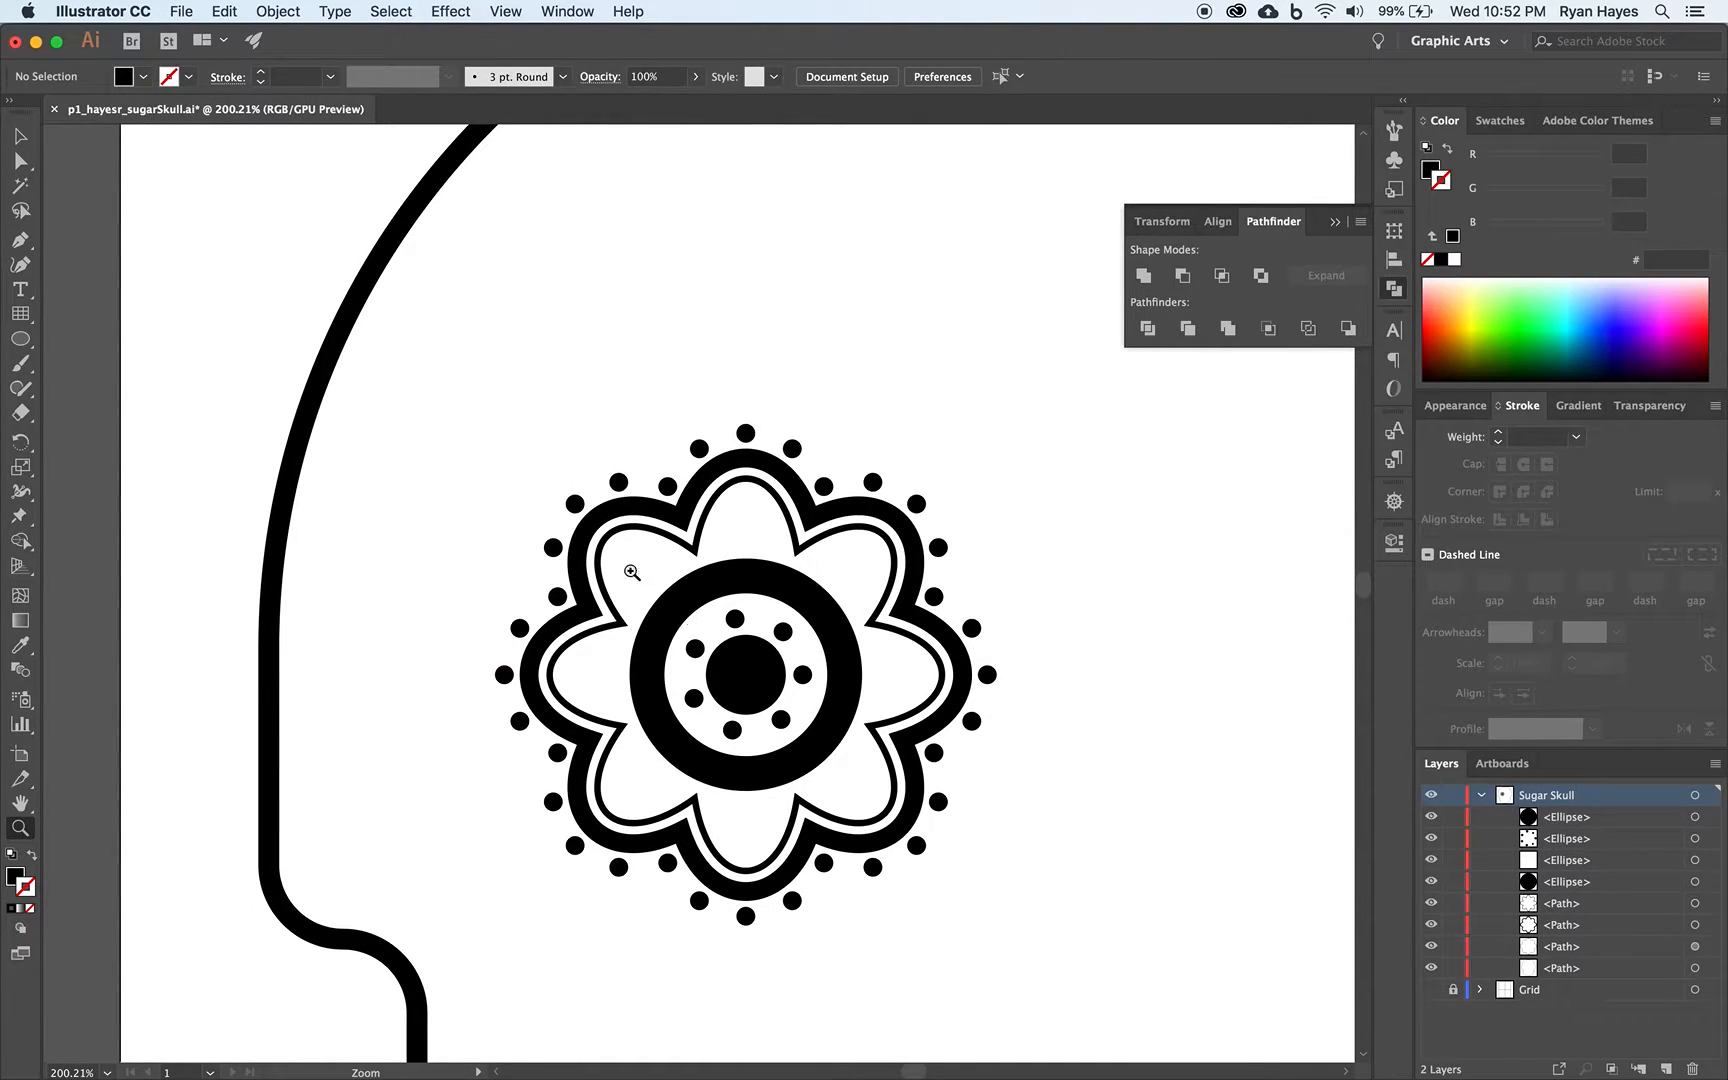
pyautogui.click(19, 339)
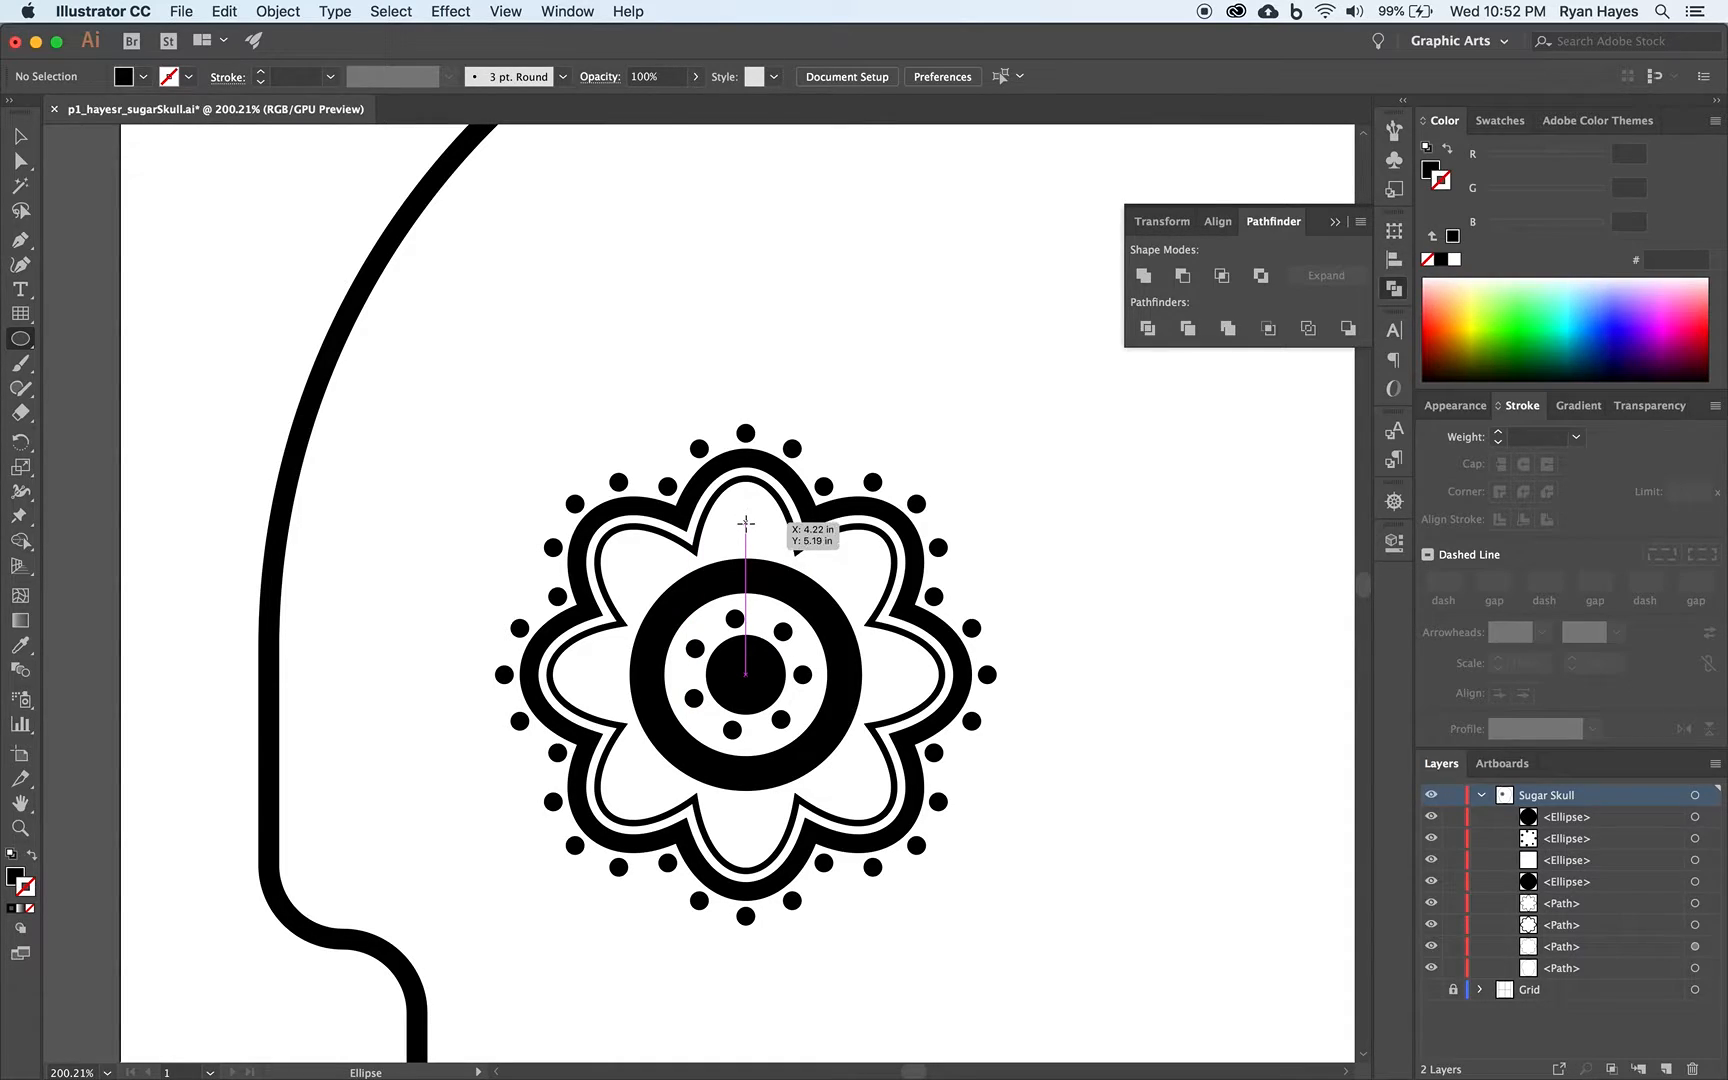
pyautogui.moveTo(745, 524)
pyautogui.mouseDown()
pyautogui.moveTo(764, 513)
pyautogui.moveTo(765, 549)
pyautogui.mouseUp()
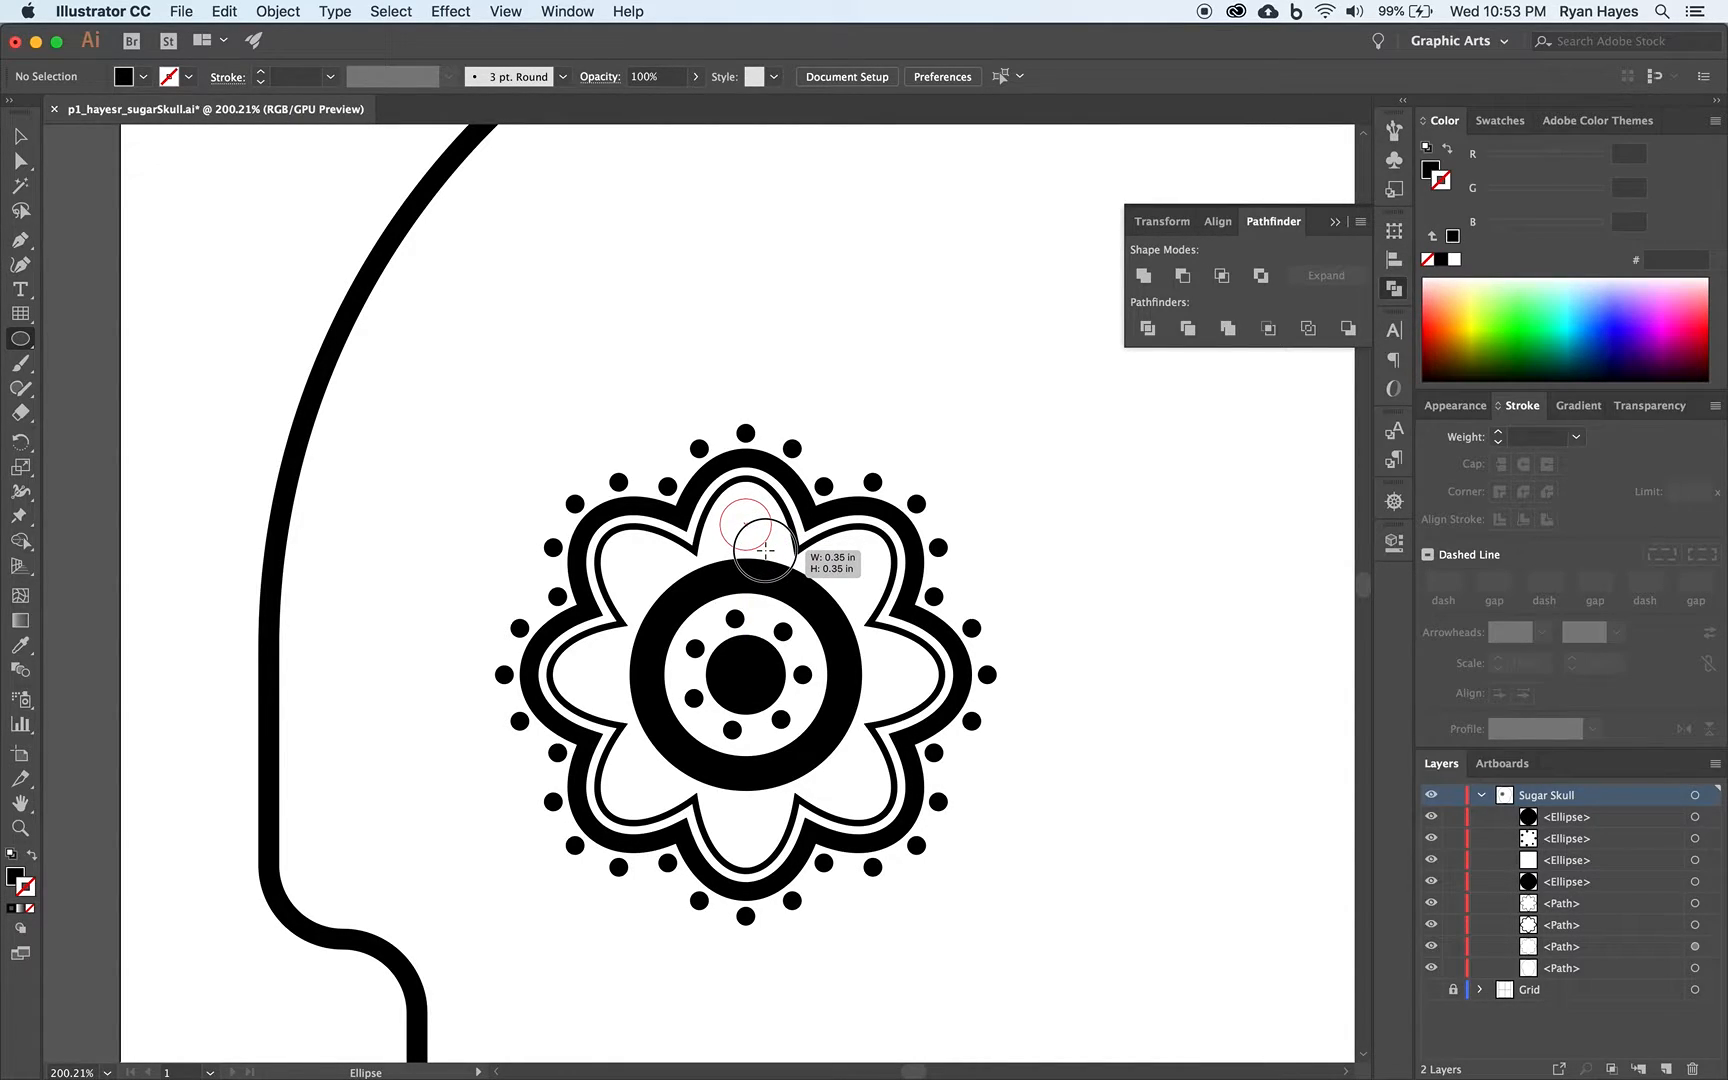
pyautogui.moveTo(765, 549); pyautogui.dragTo(766, 549)
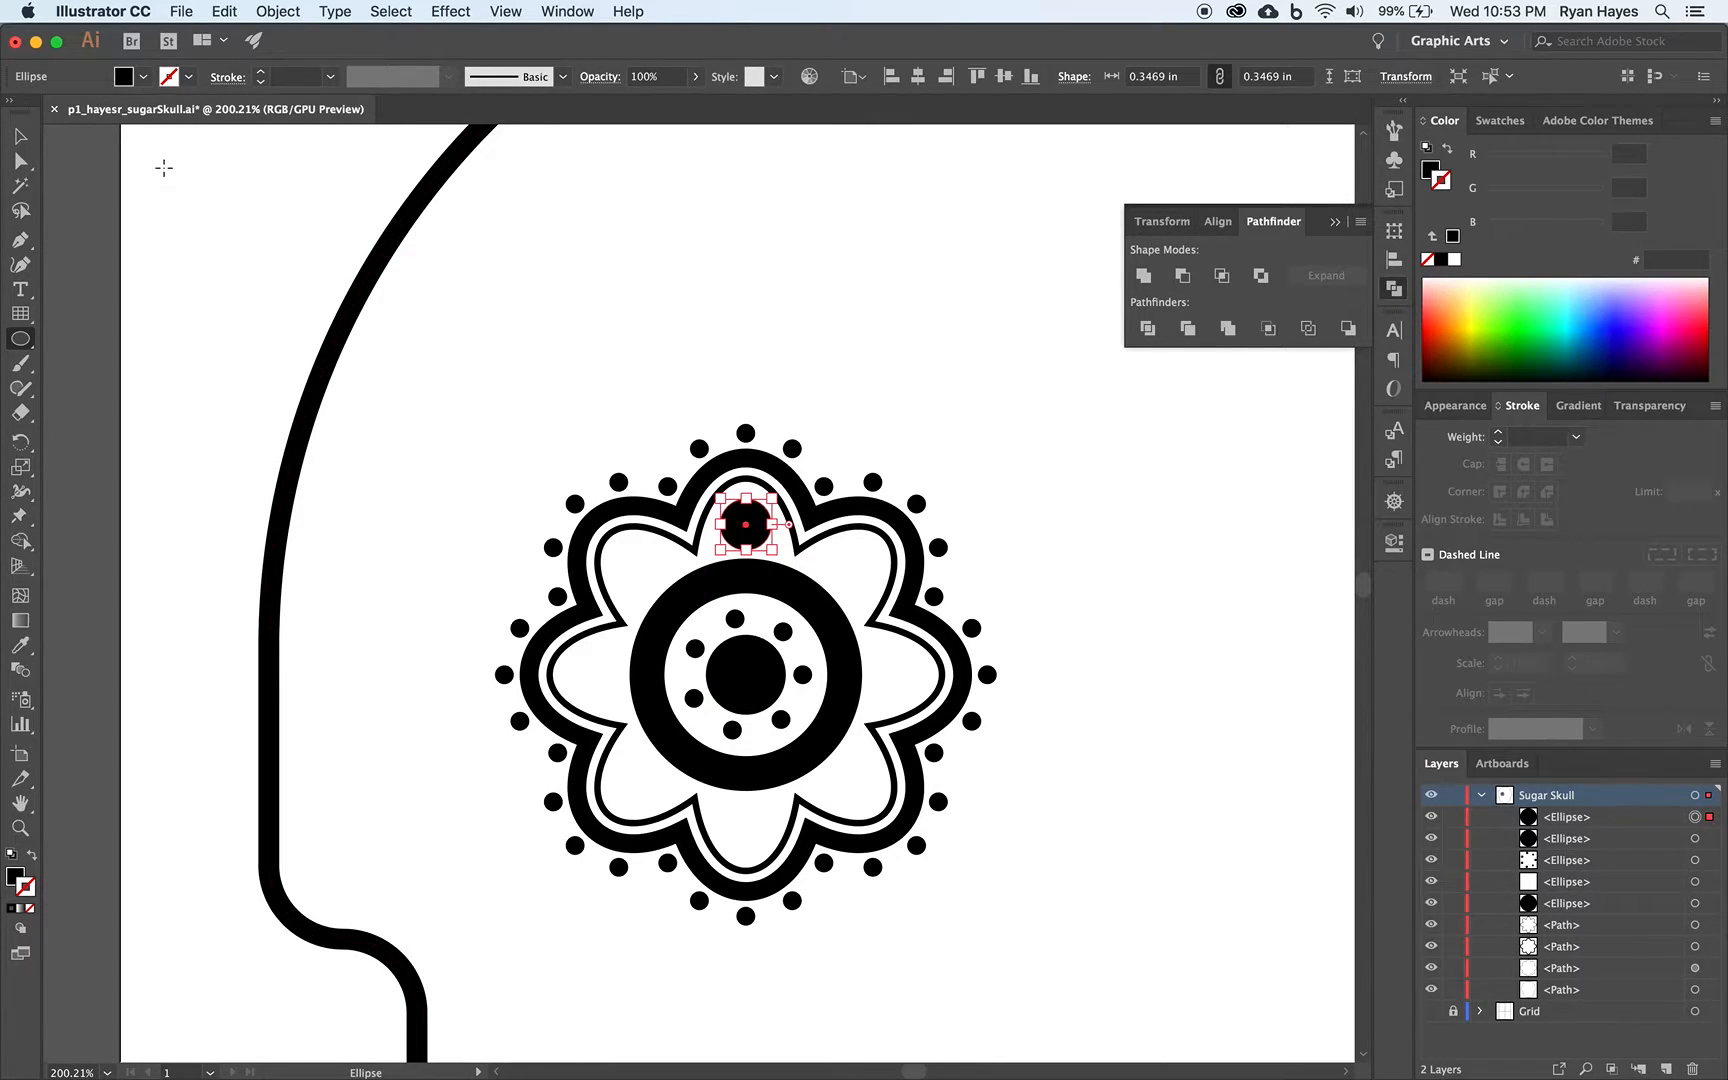
# Duplicate the top petal's black circle straight down into the opposite bottom petal
pyautogui.press('v')
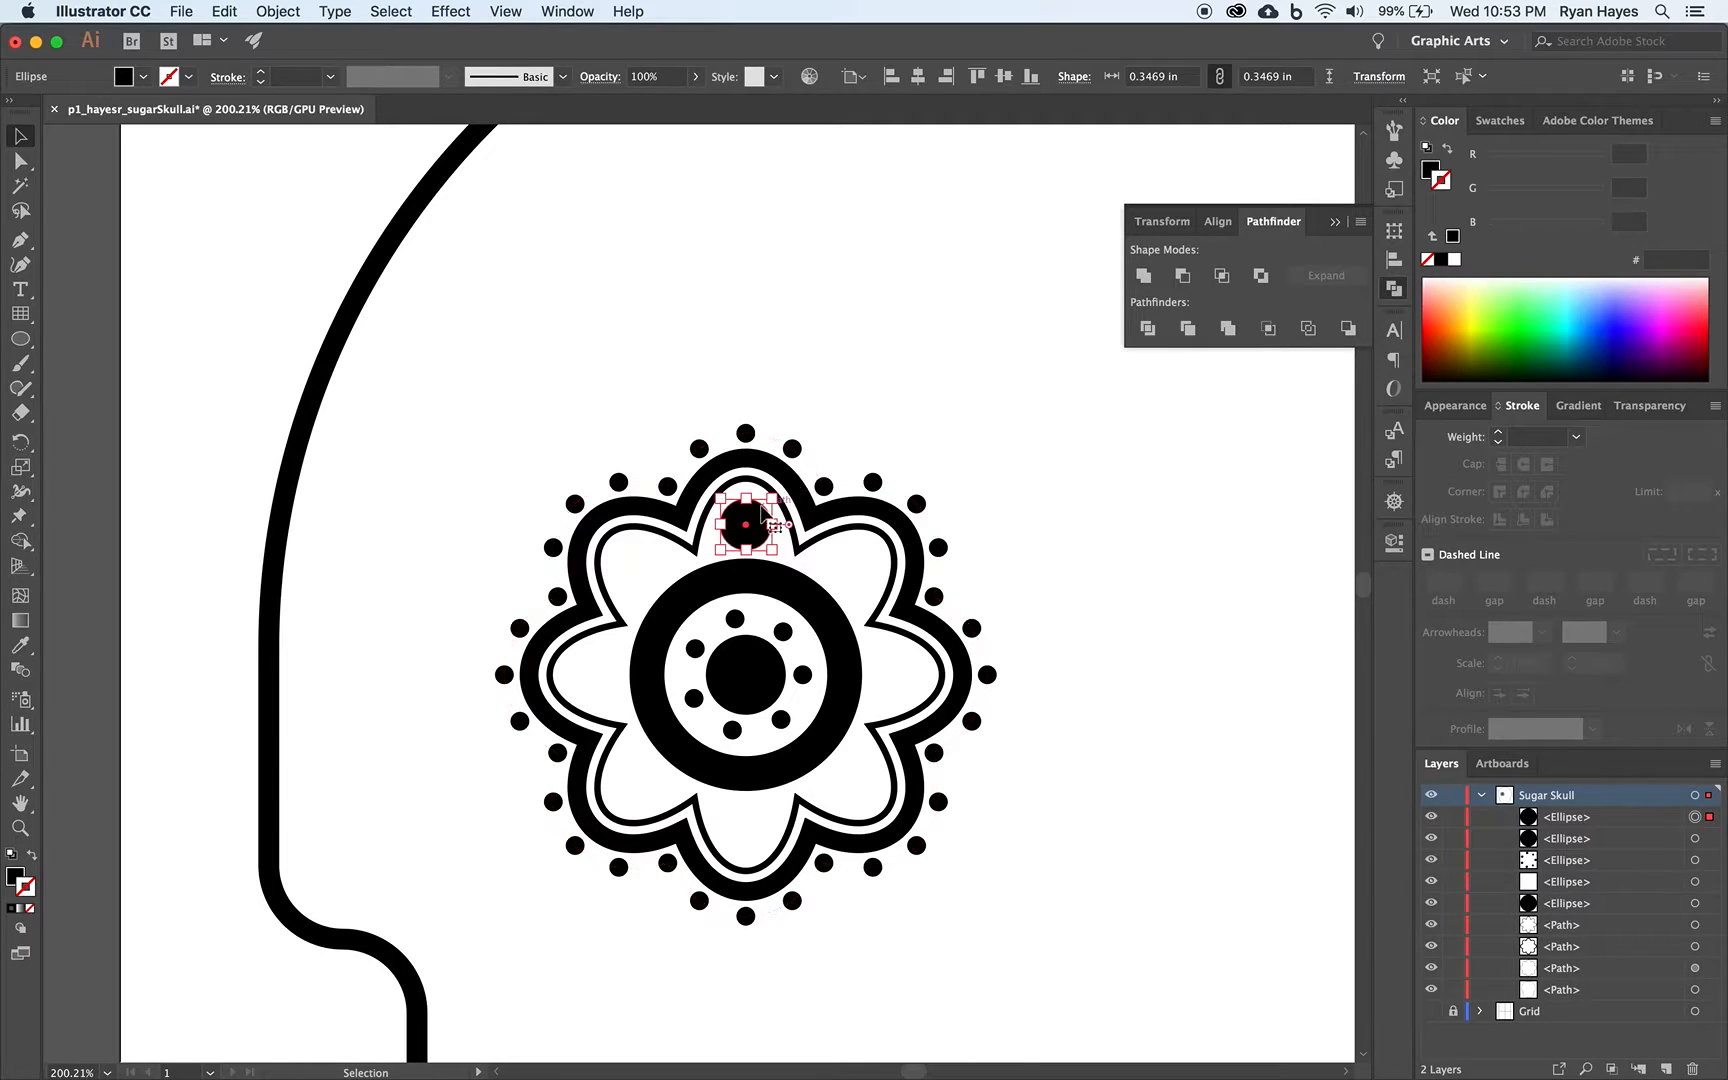
pyautogui.moveTo(748, 530); pyautogui.dragTo(752, 826)
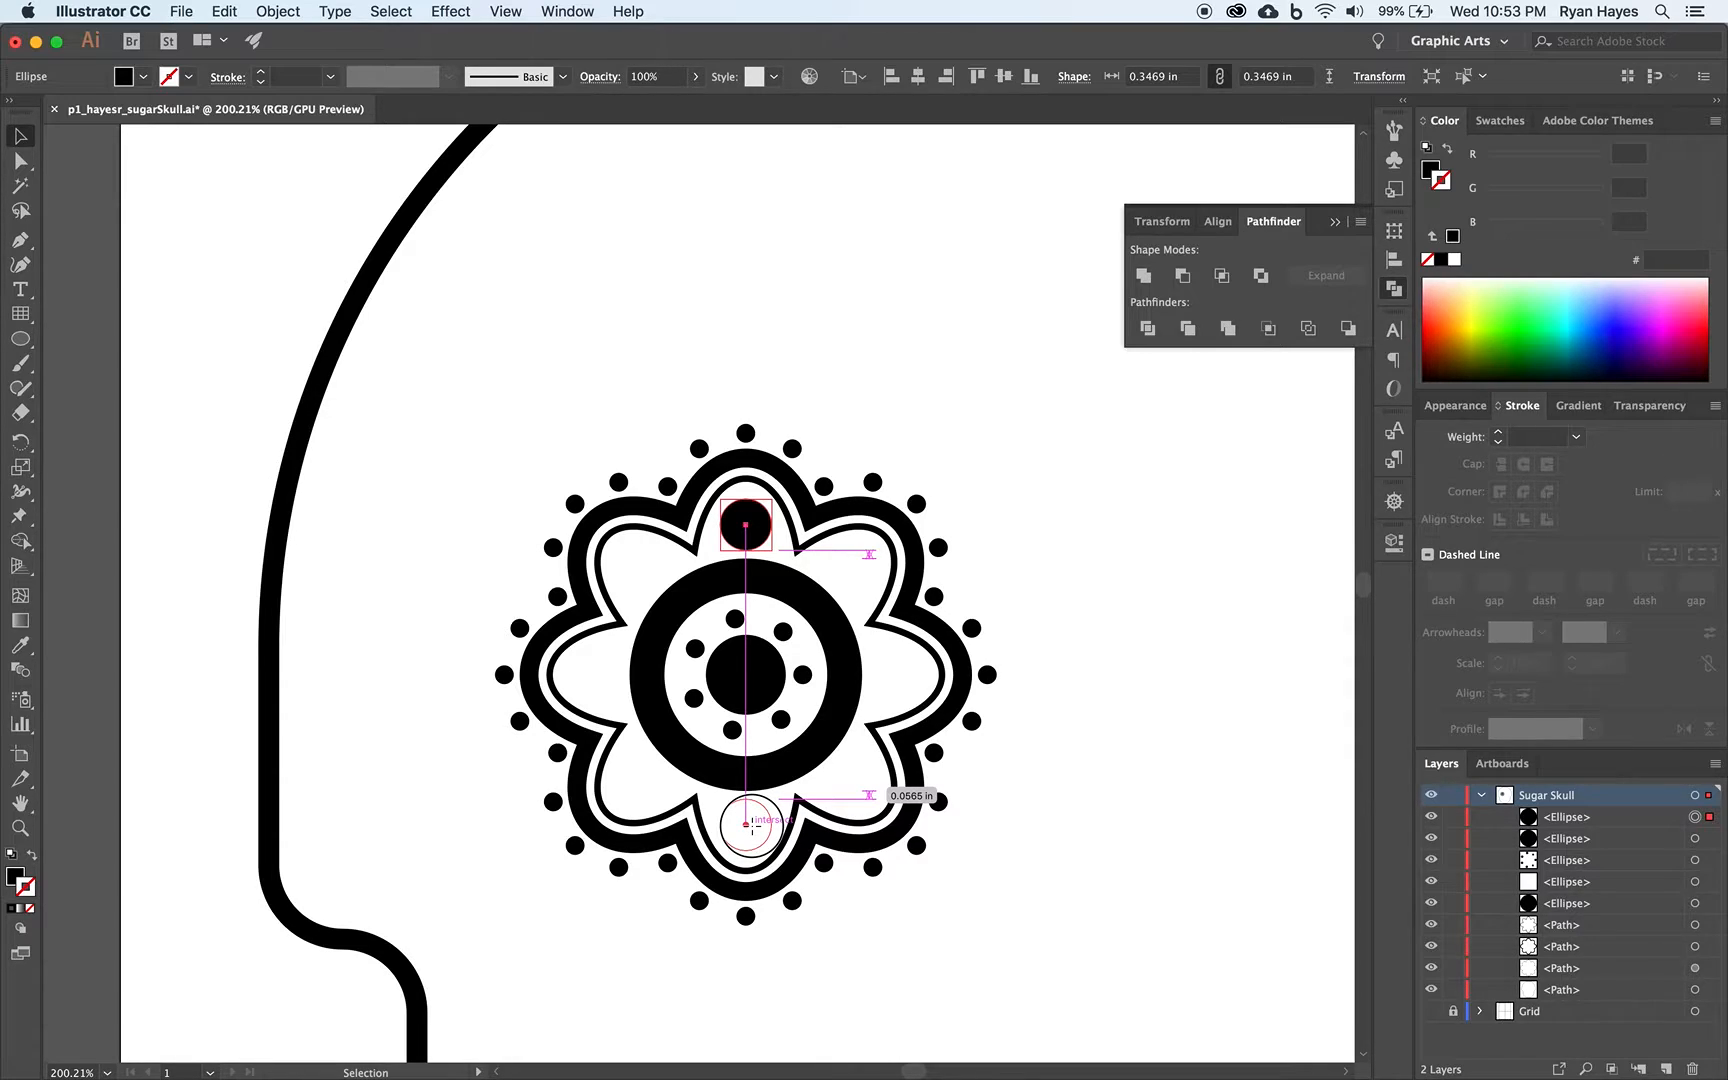
pyautogui.moveTo(752, 826); pyautogui.dragTo(753, 827)
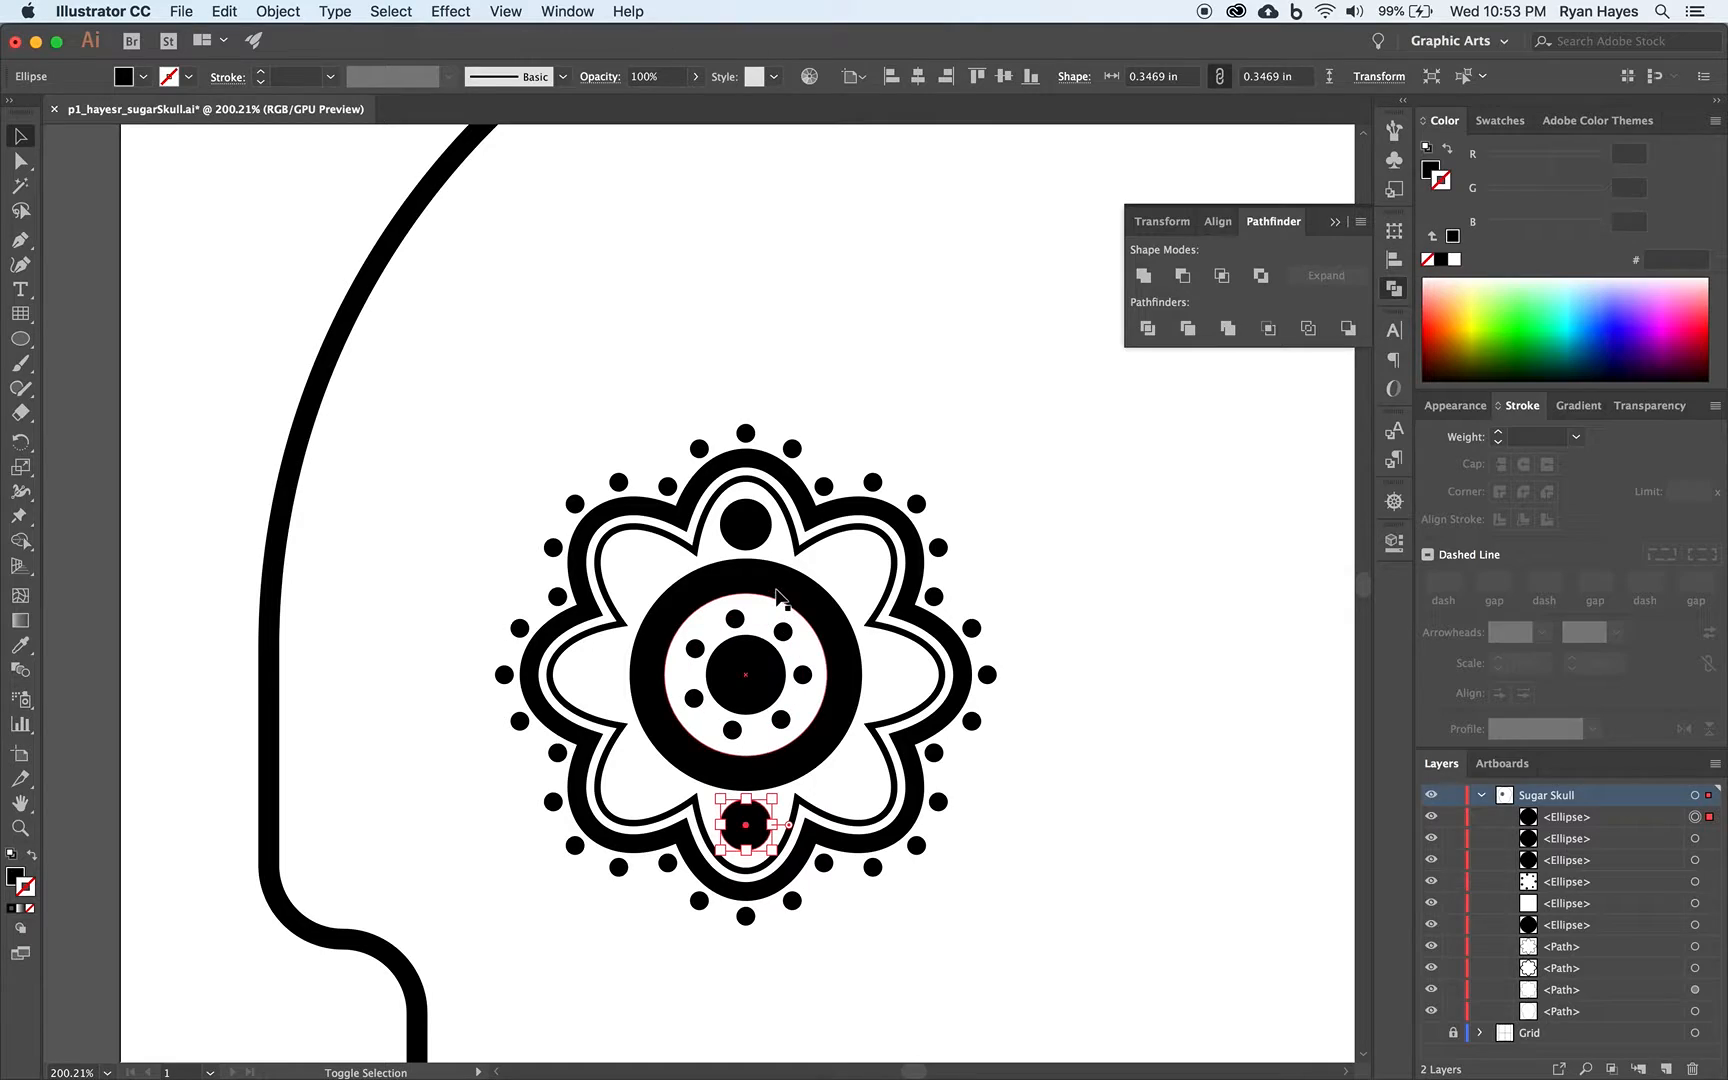
# Select both petal circles and rotate copies by 45°, repeating the transform until all eight petals hold a circle
pyautogui.keyDown('shift'); pyautogui.click(752, 535); pyautogui.keyUp('shift')
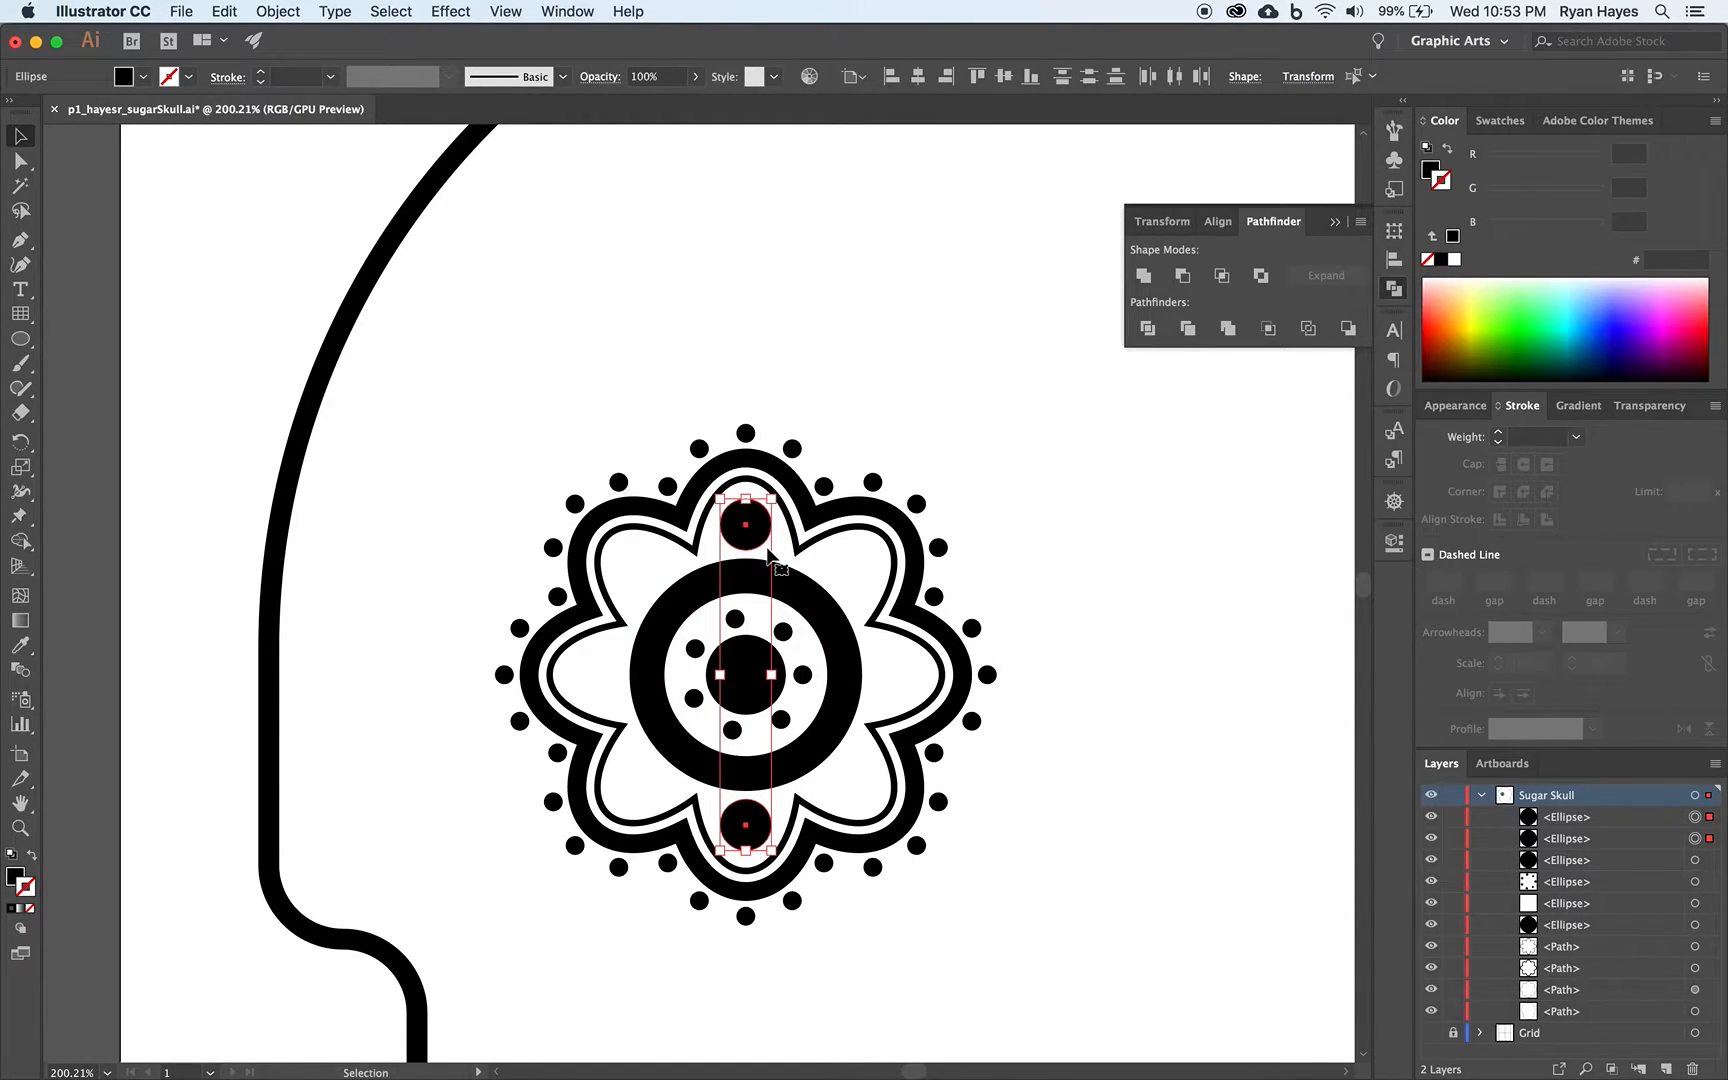
pyautogui.rightClick(762, 548)
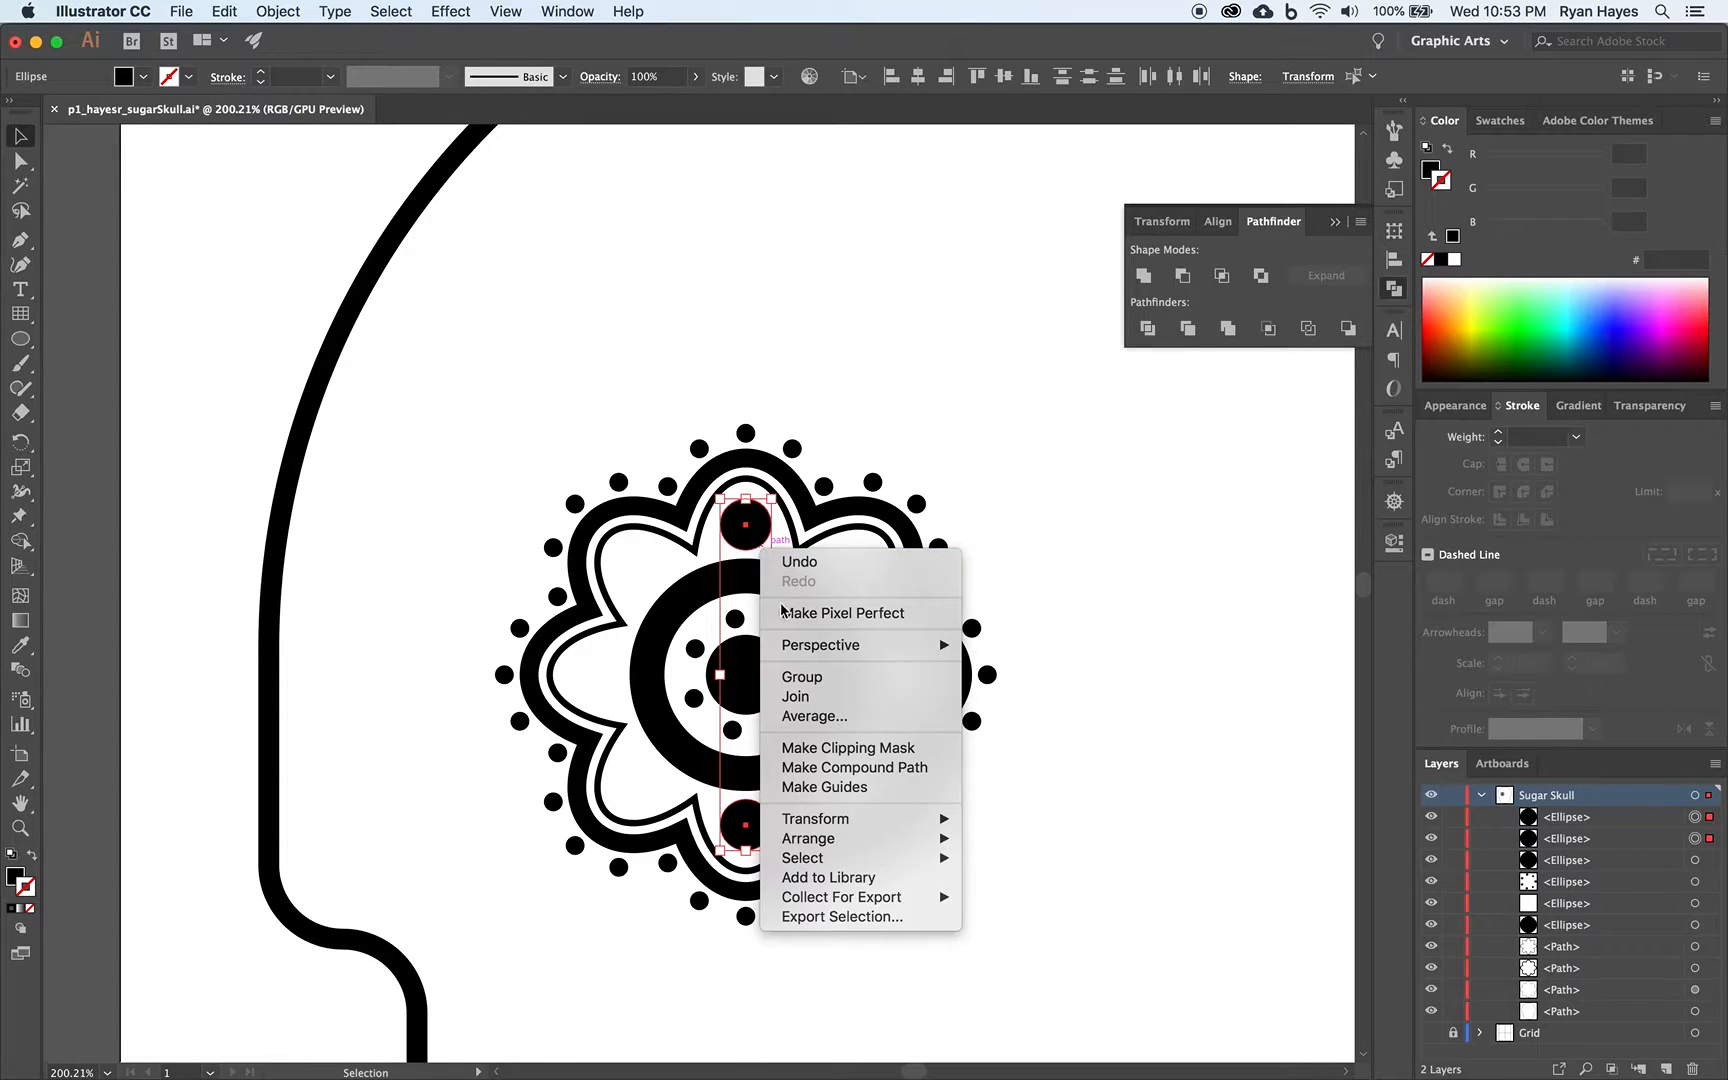
pyautogui.moveTo(853, 820)
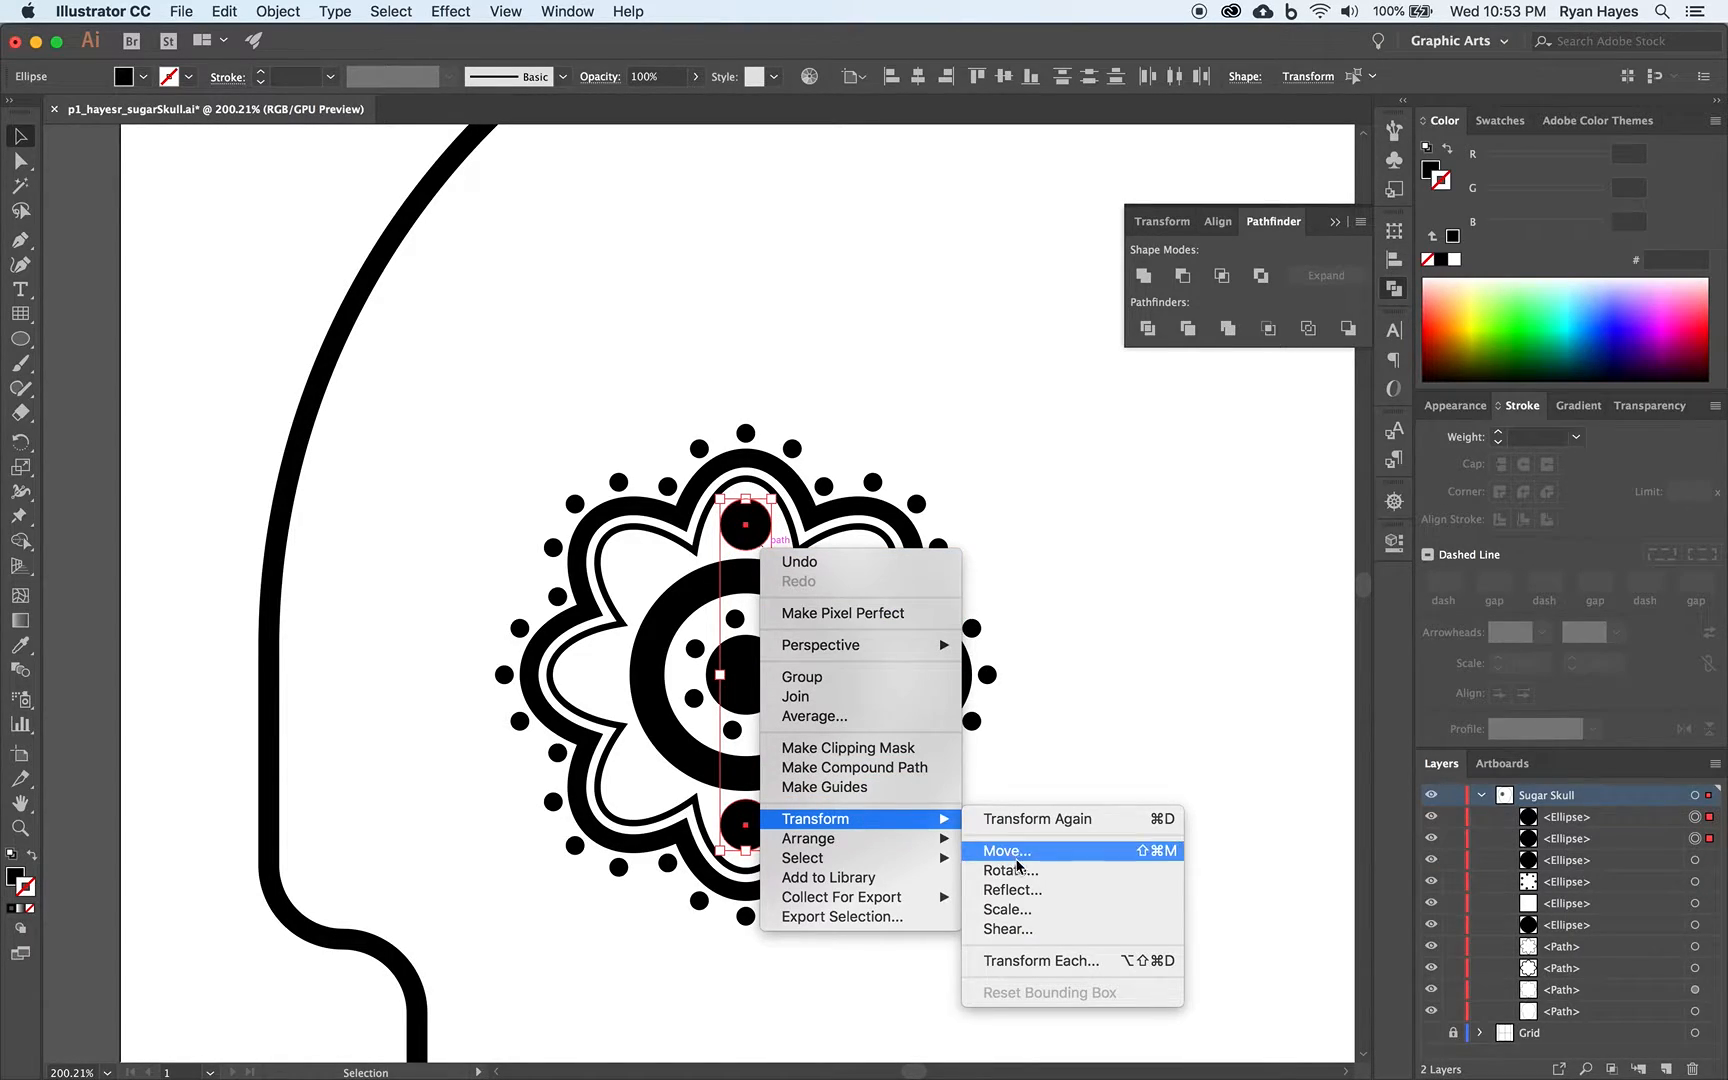
pyautogui.click(1010, 870)
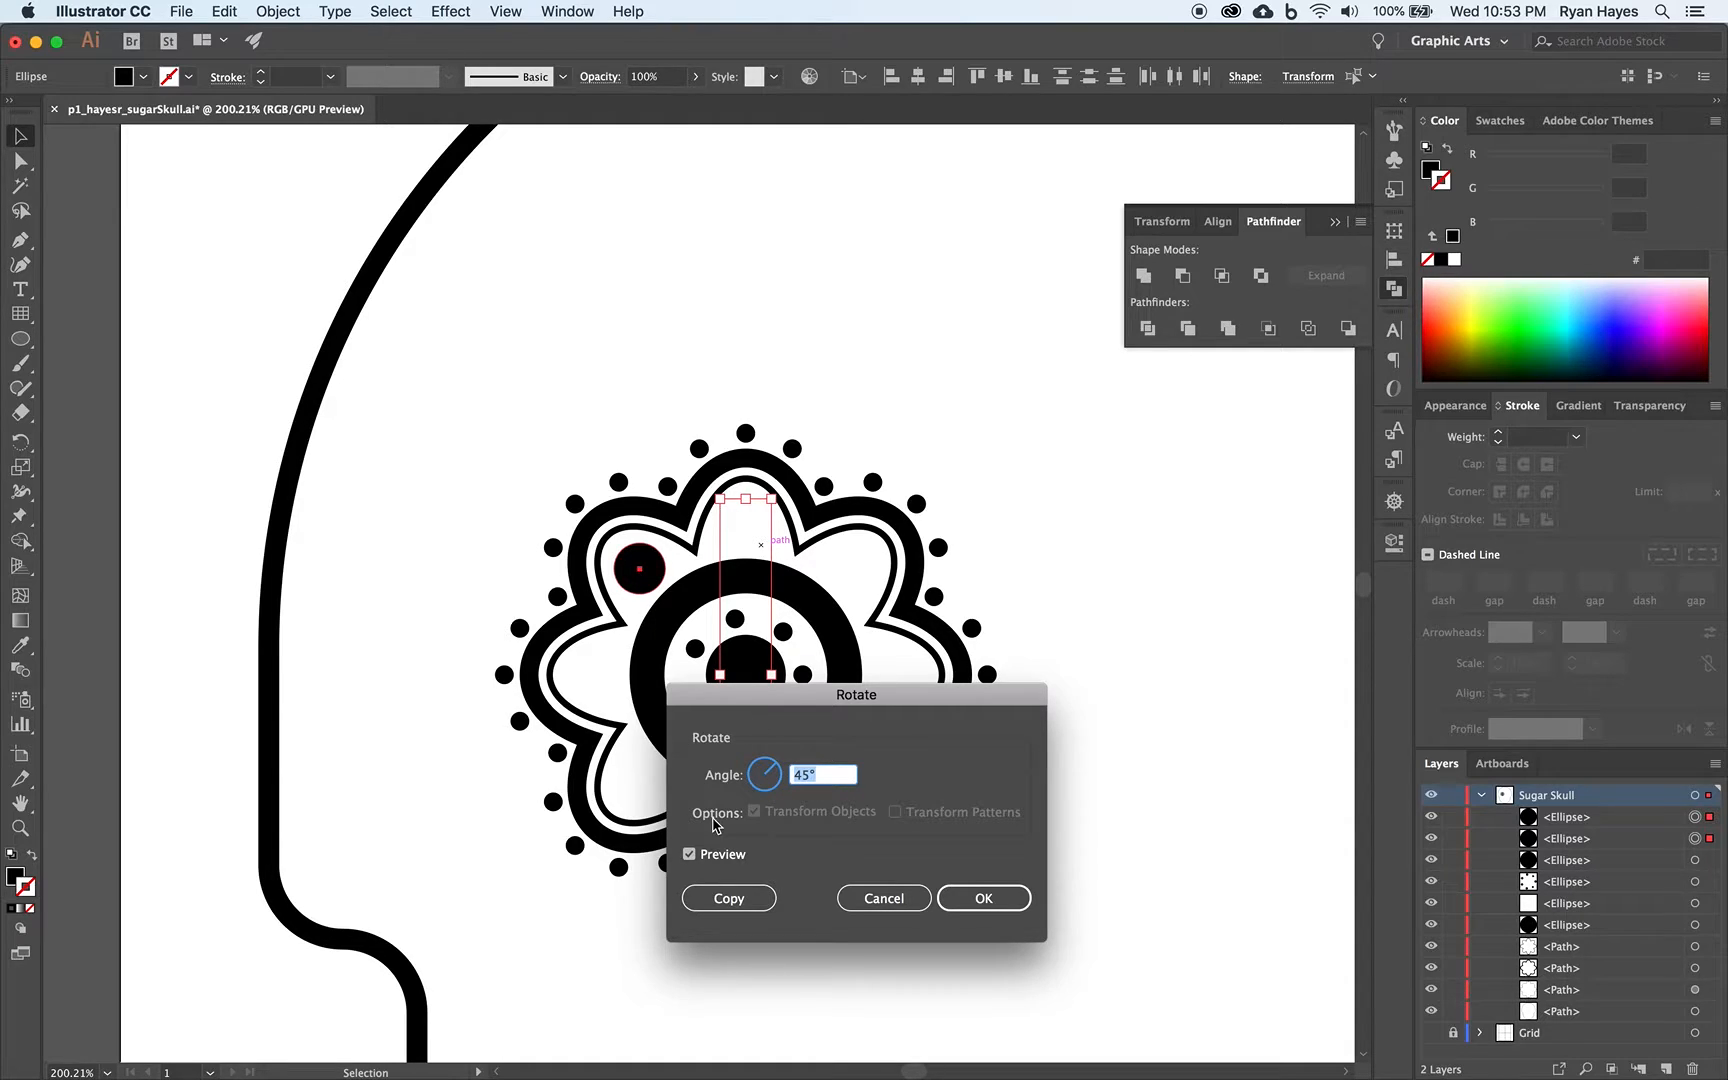
pyautogui.click(738, 897)
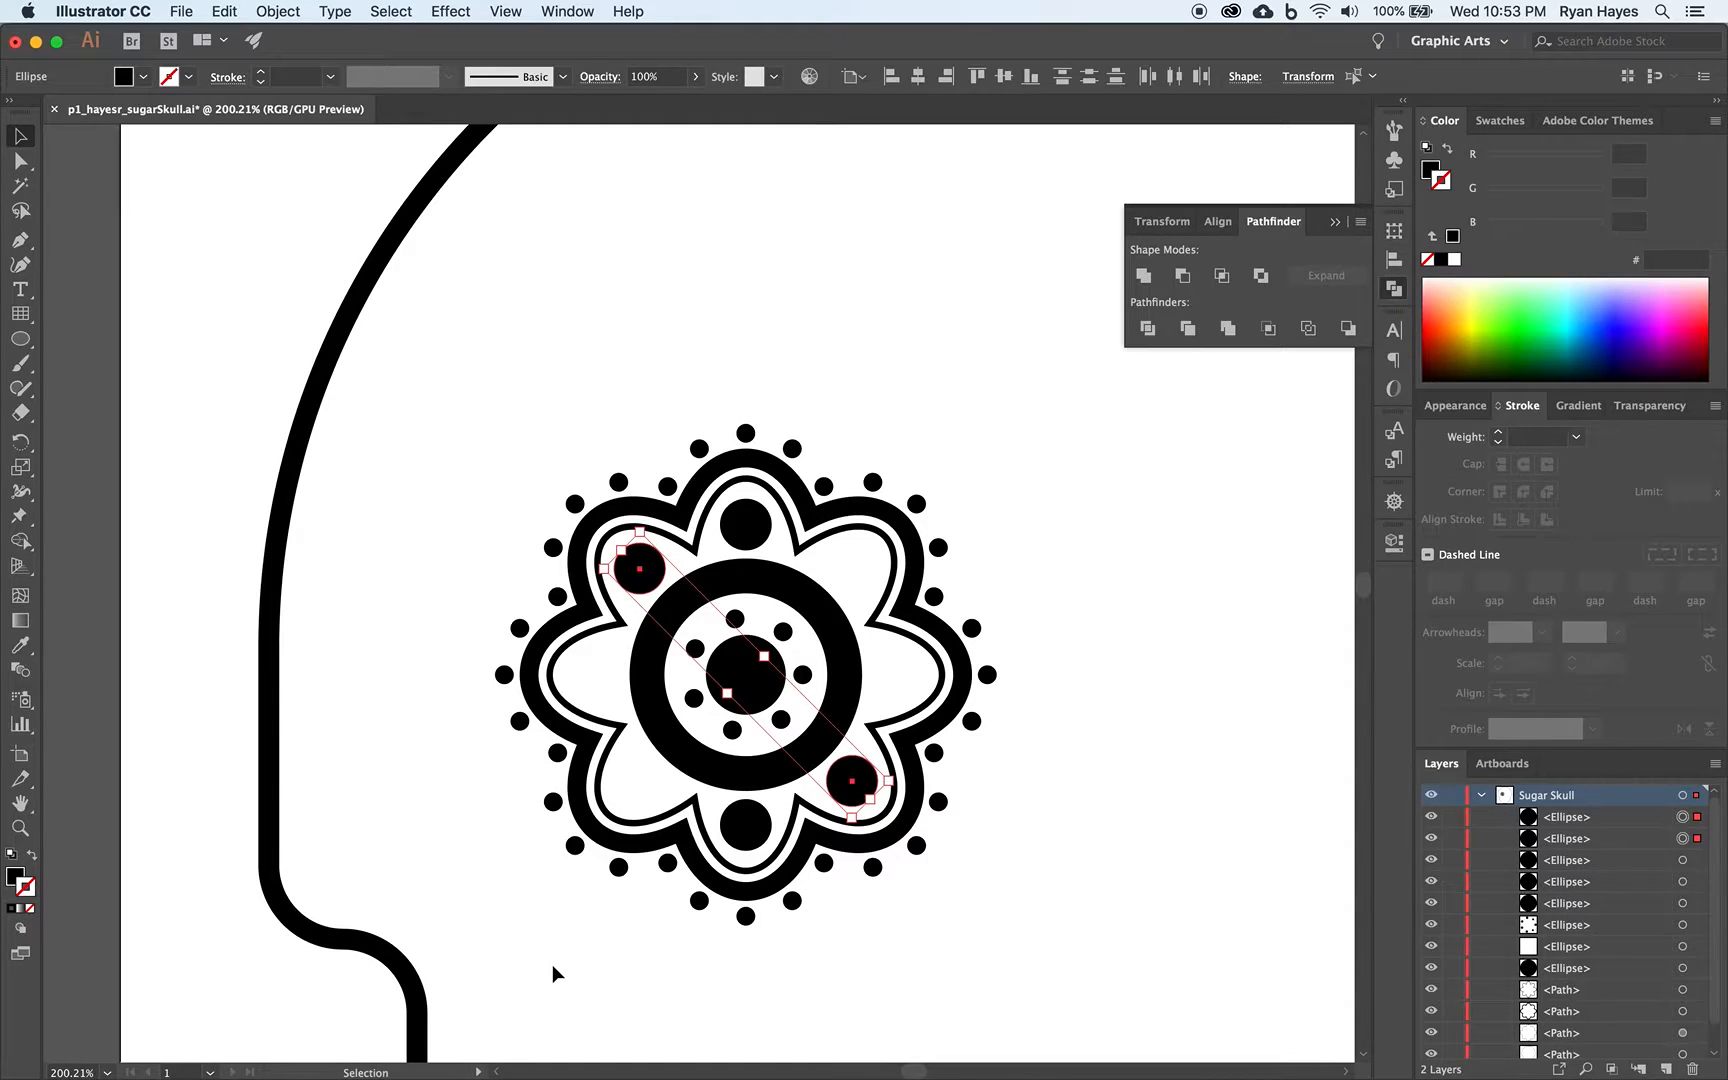
pyautogui.press('a')
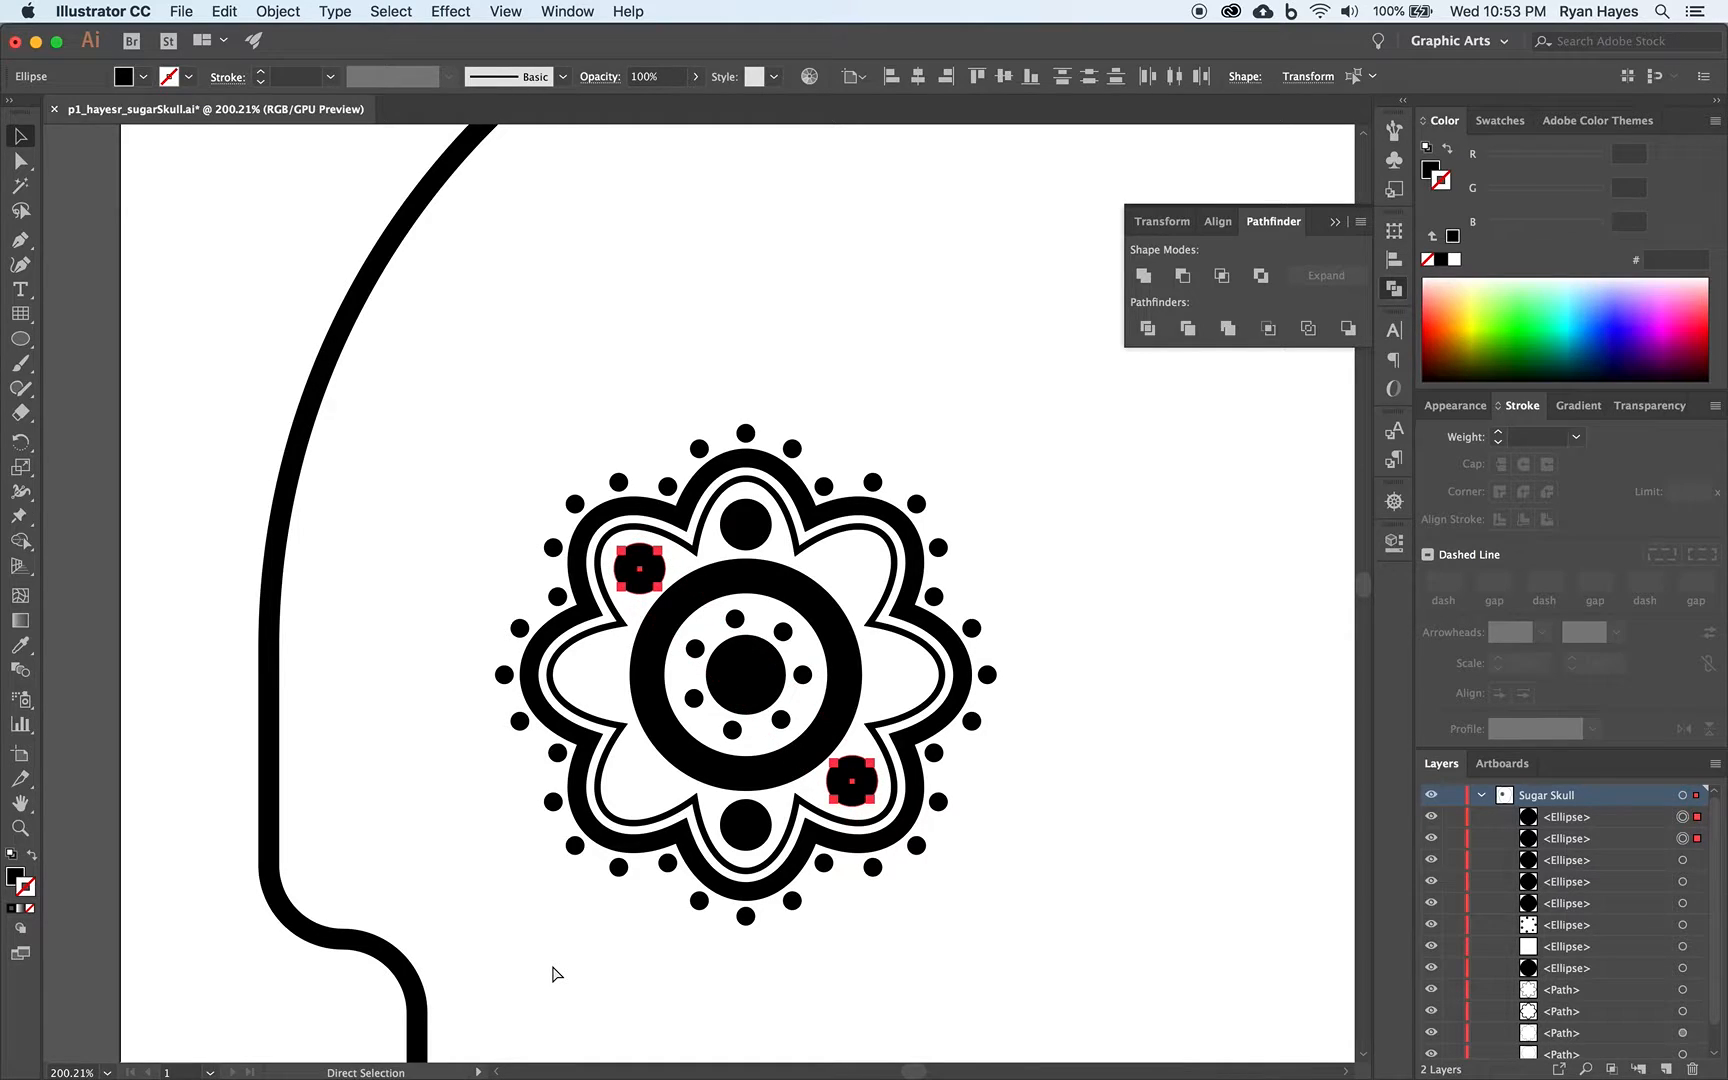
pyautogui.press('super+d')
pyautogui.press('super+d')
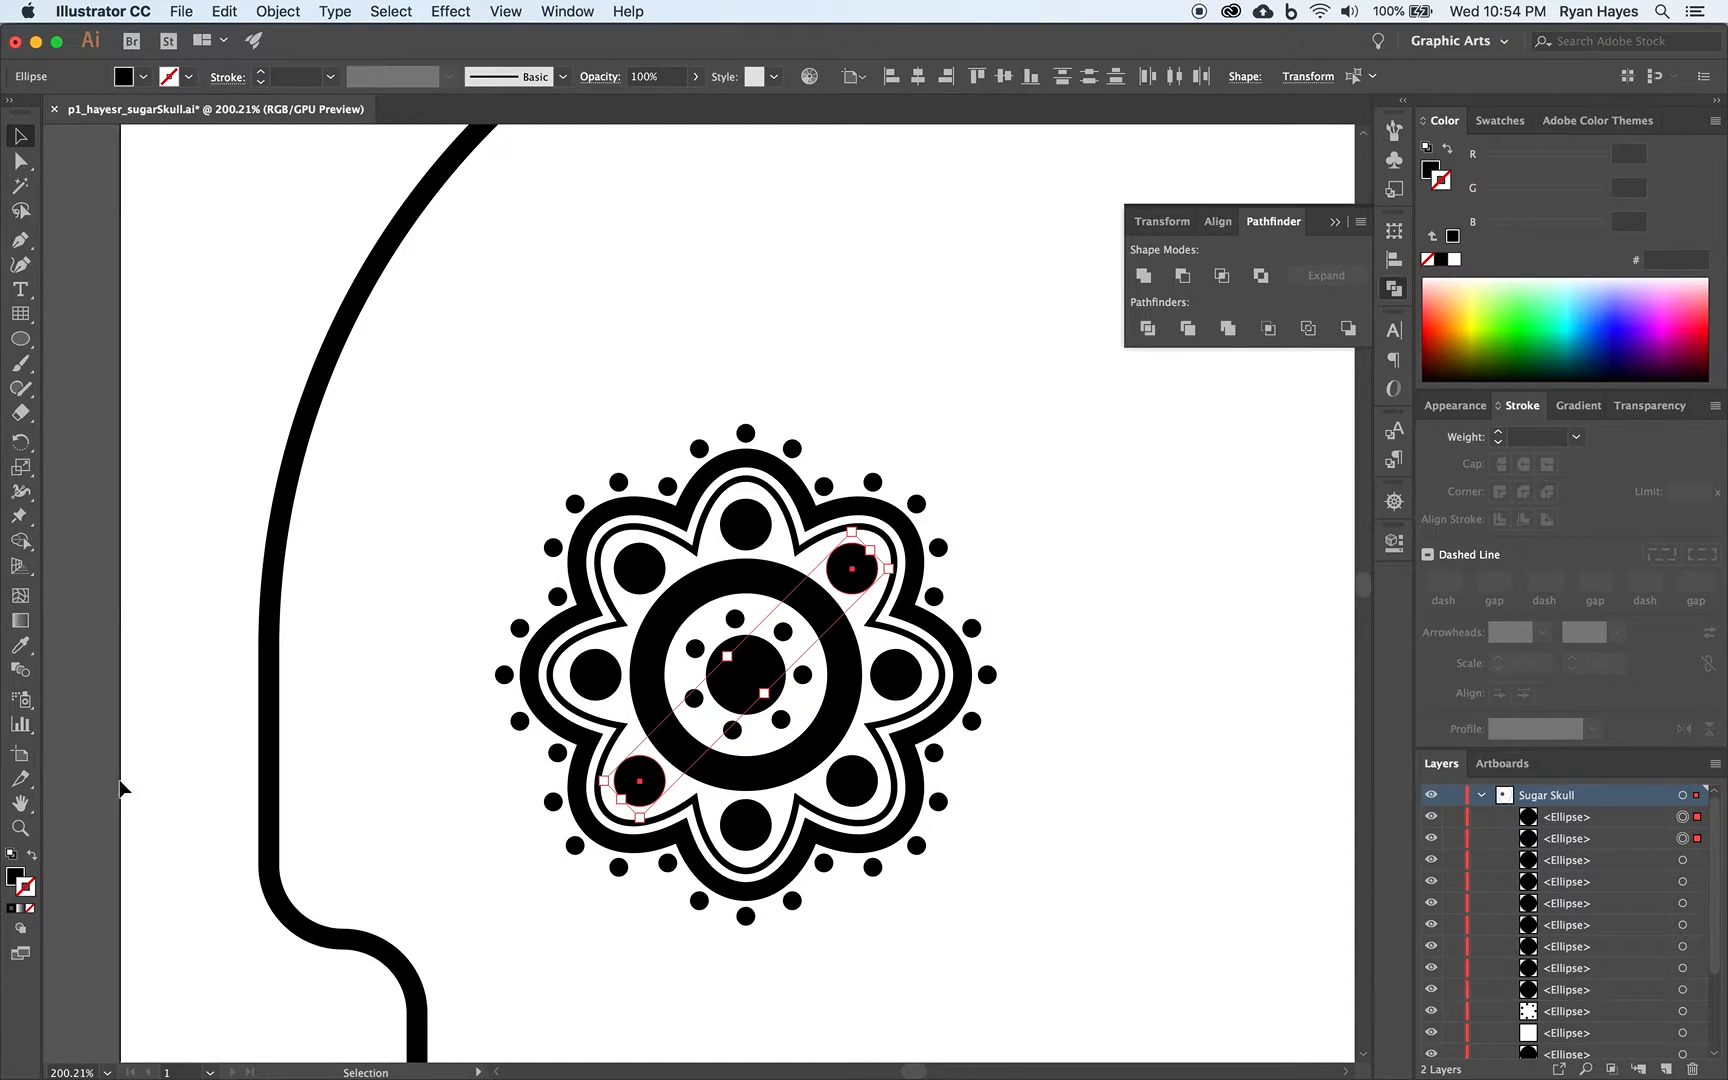
pyautogui.click(20, 338)
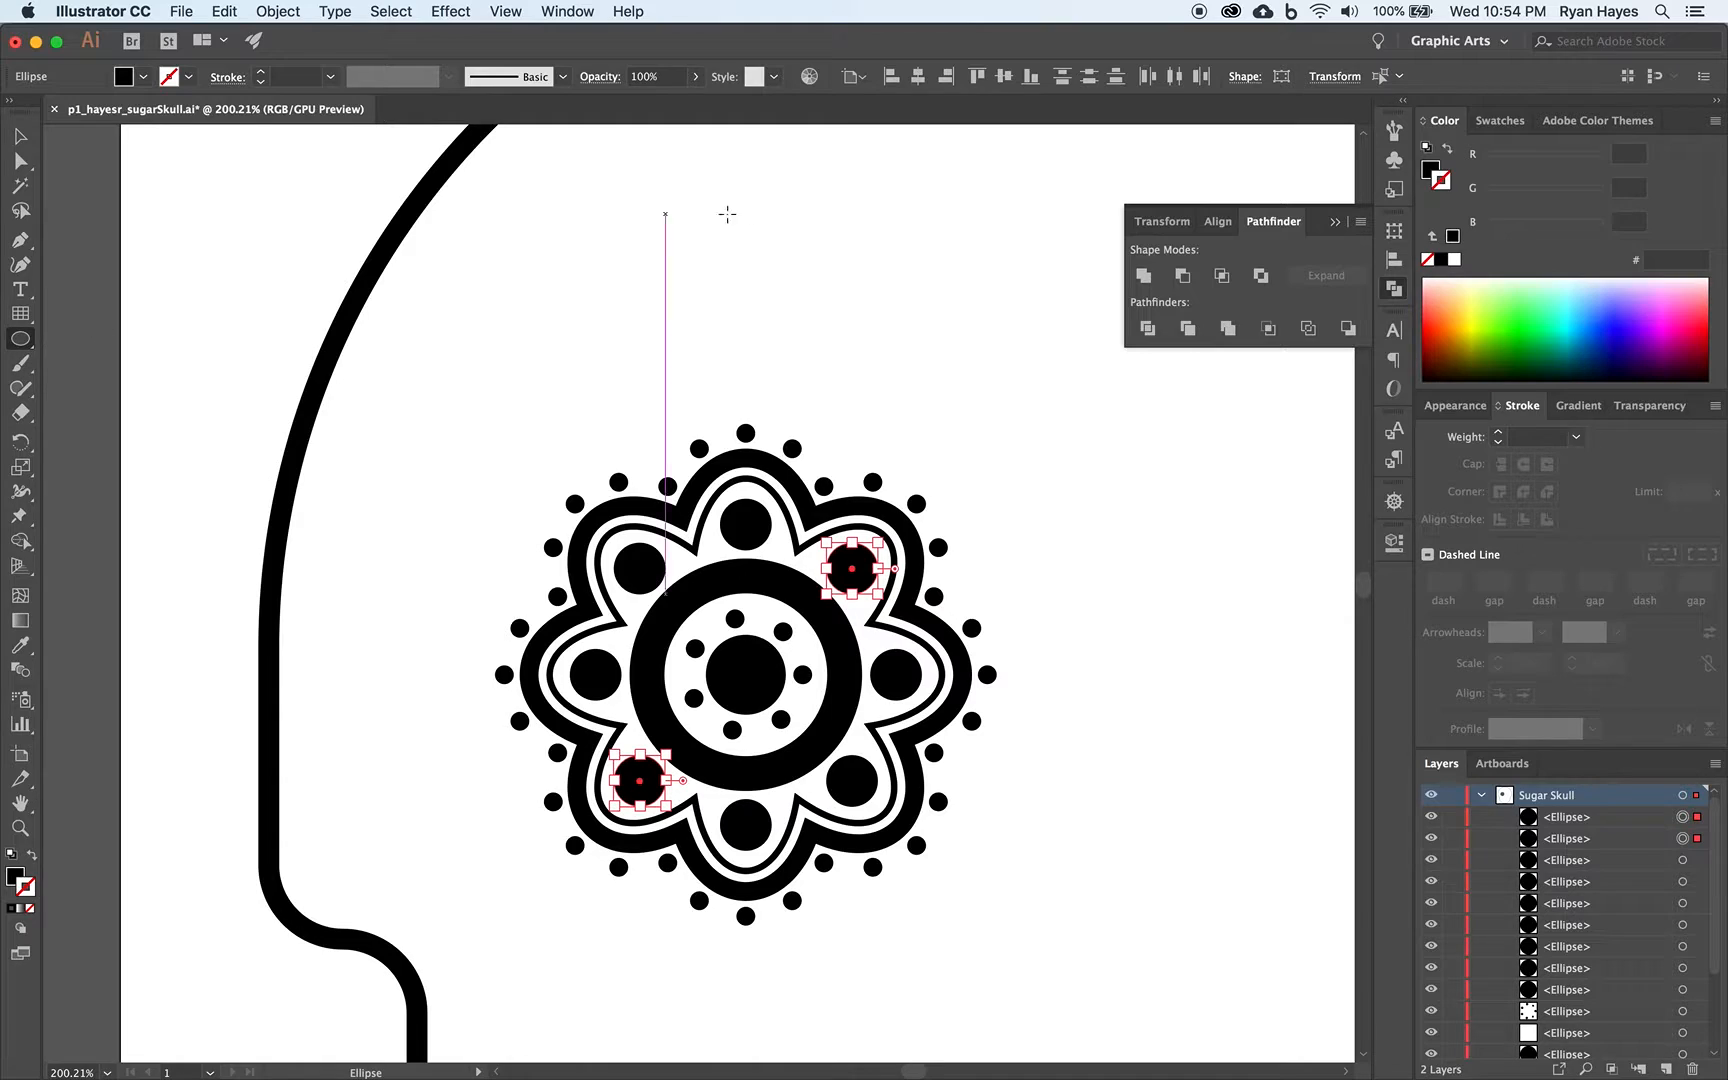
pyautogui.click(1430, 167)
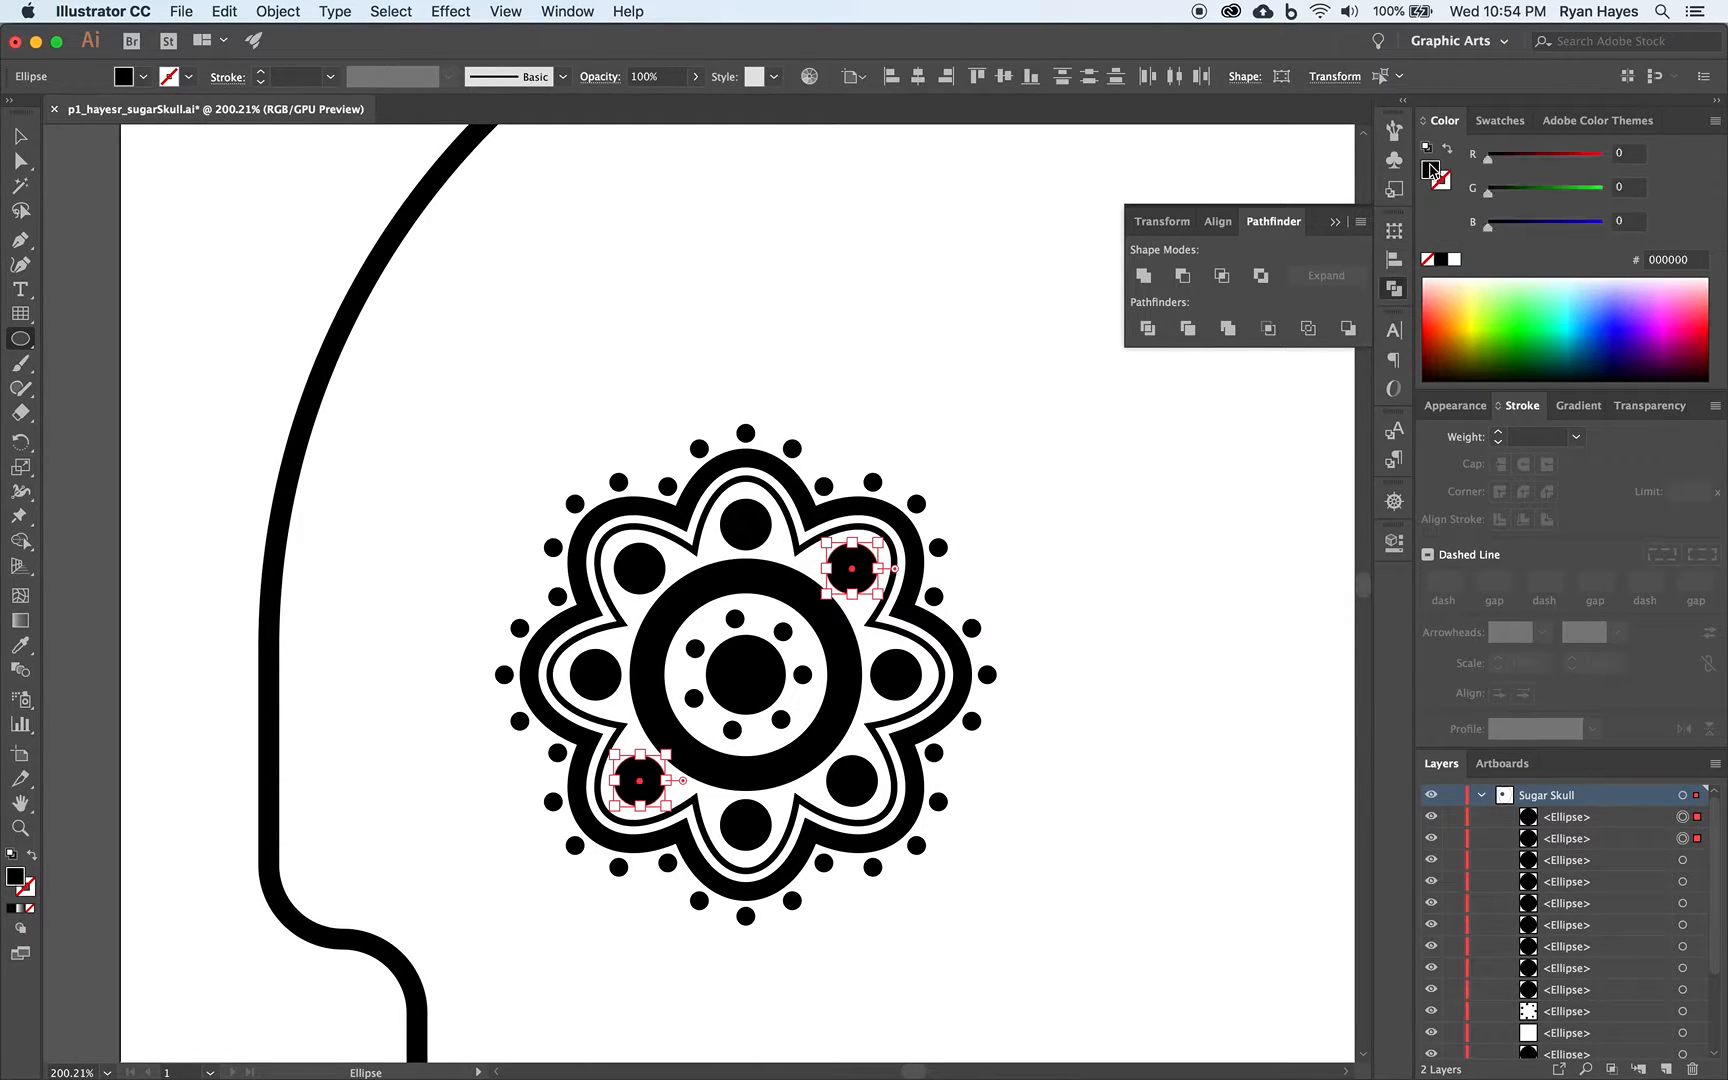
pyautogui.click(1454, 259)
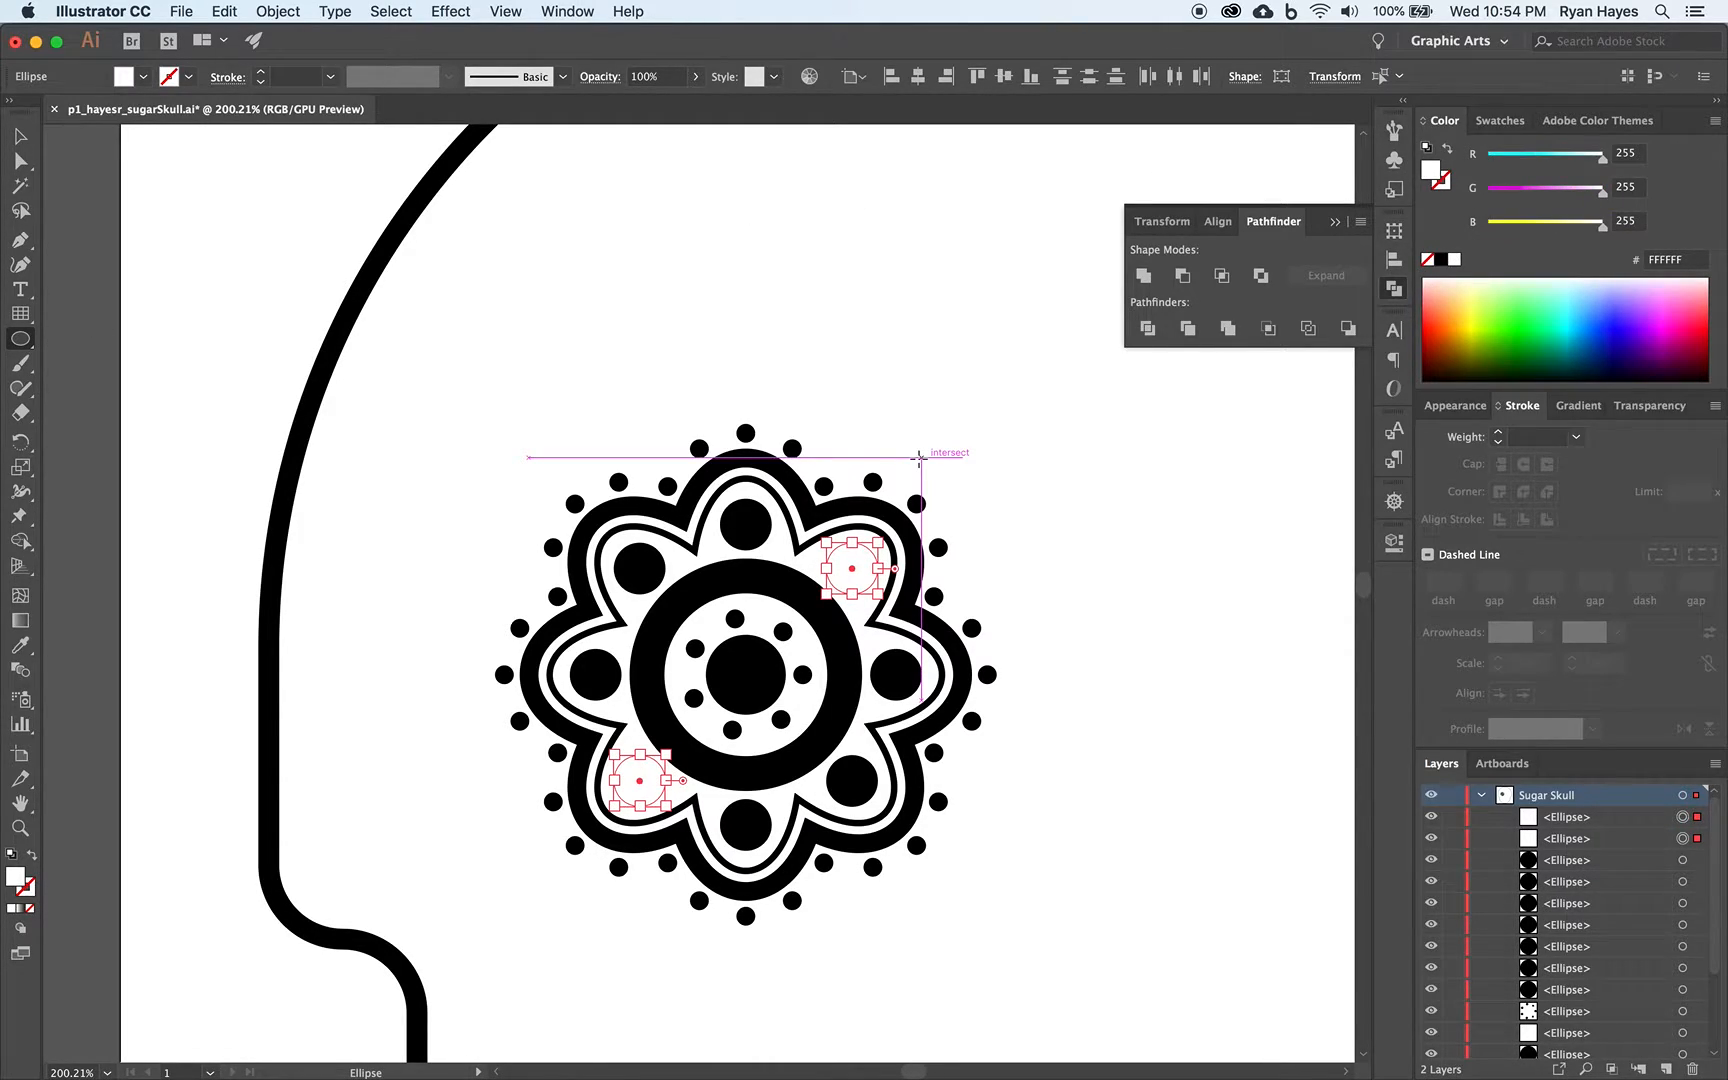
pyautogui.press('super+z')
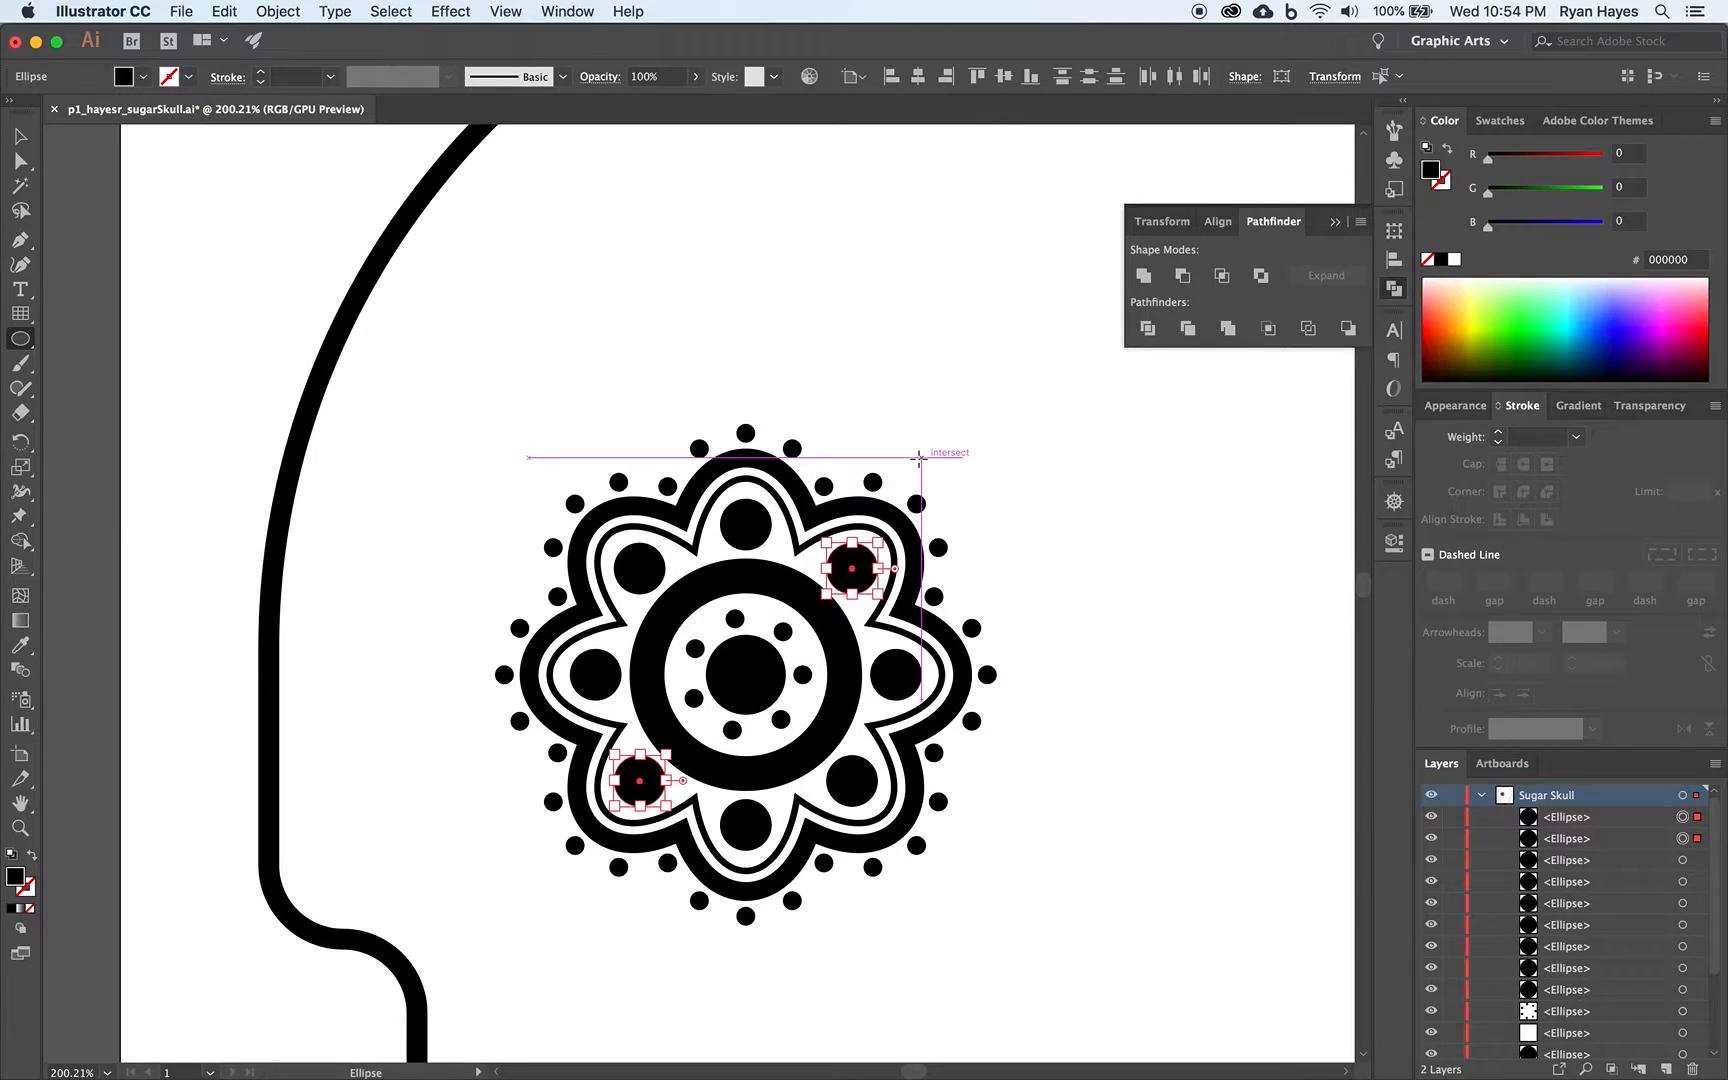
# Draw a circle about 0.124 in wide on the top of the thick black ring and fill it white
pyautogui.click(28, 143)
pyautogui.click(243, 269)
pyautogui.click(24, 341)
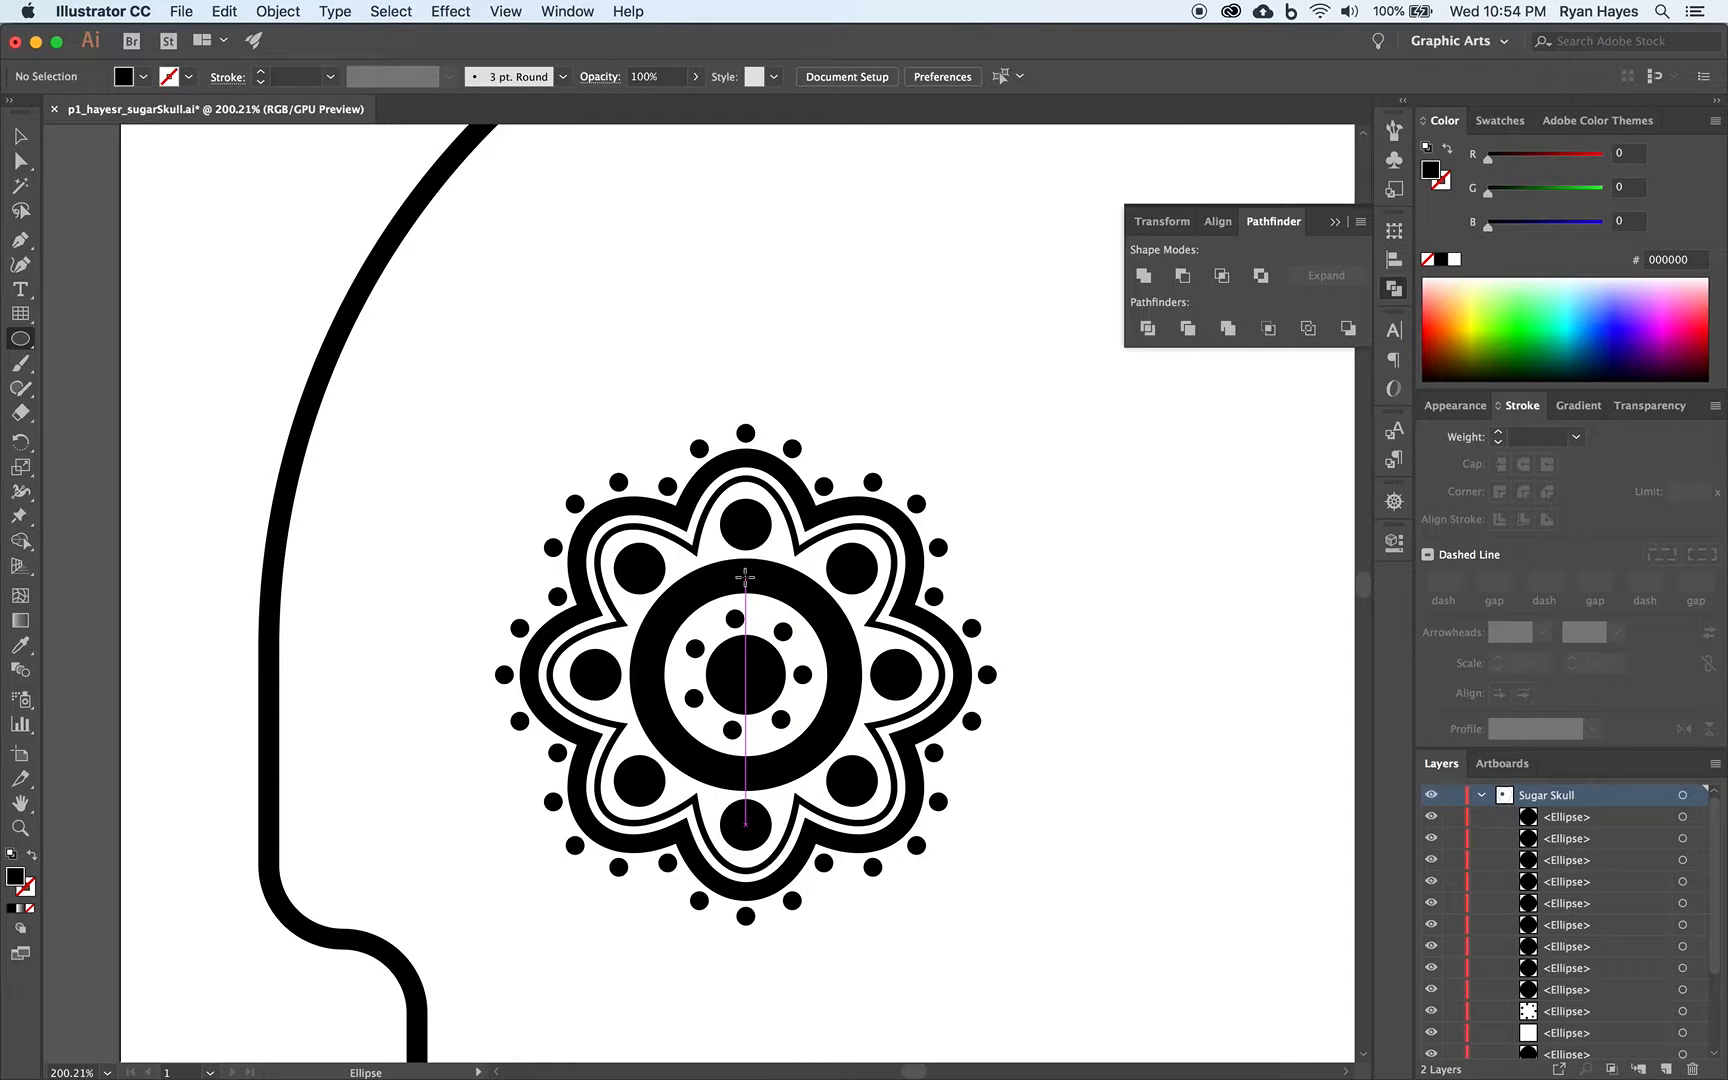
pyautogui.moveTo(745, 578); pyautogui.dragTo(755, 588)
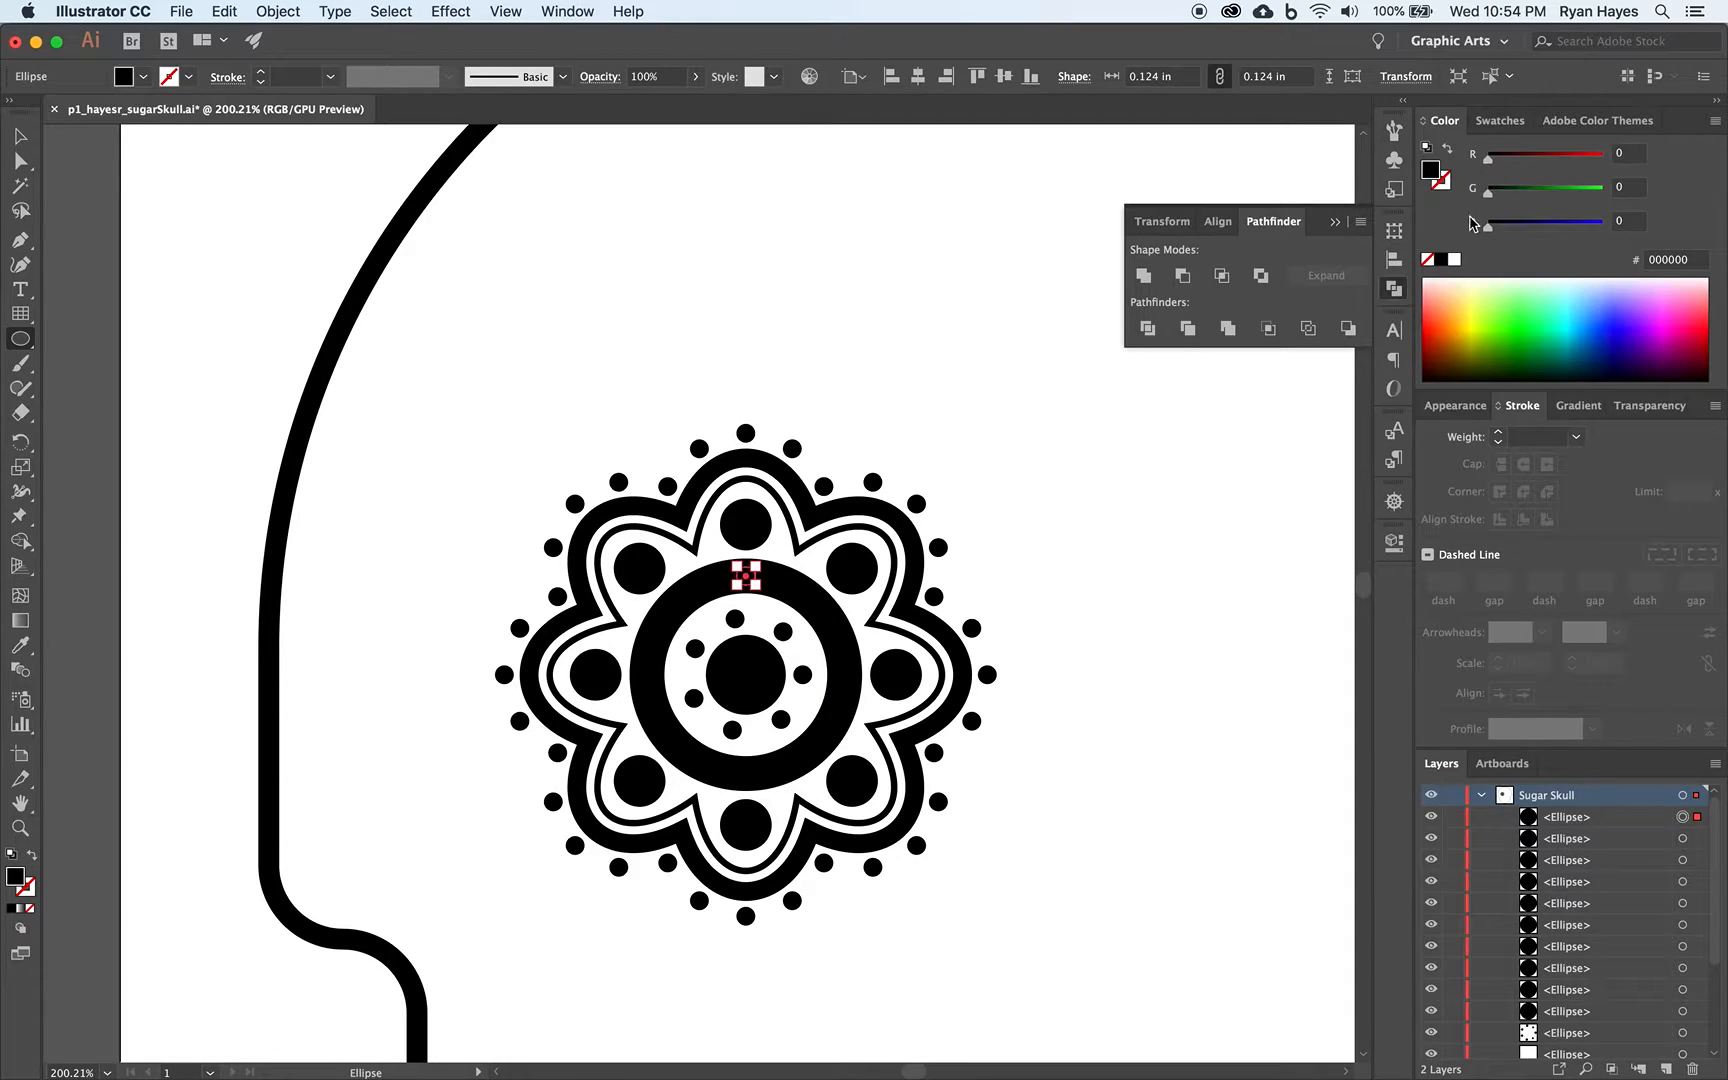
pyautogui.click(1454, 259)
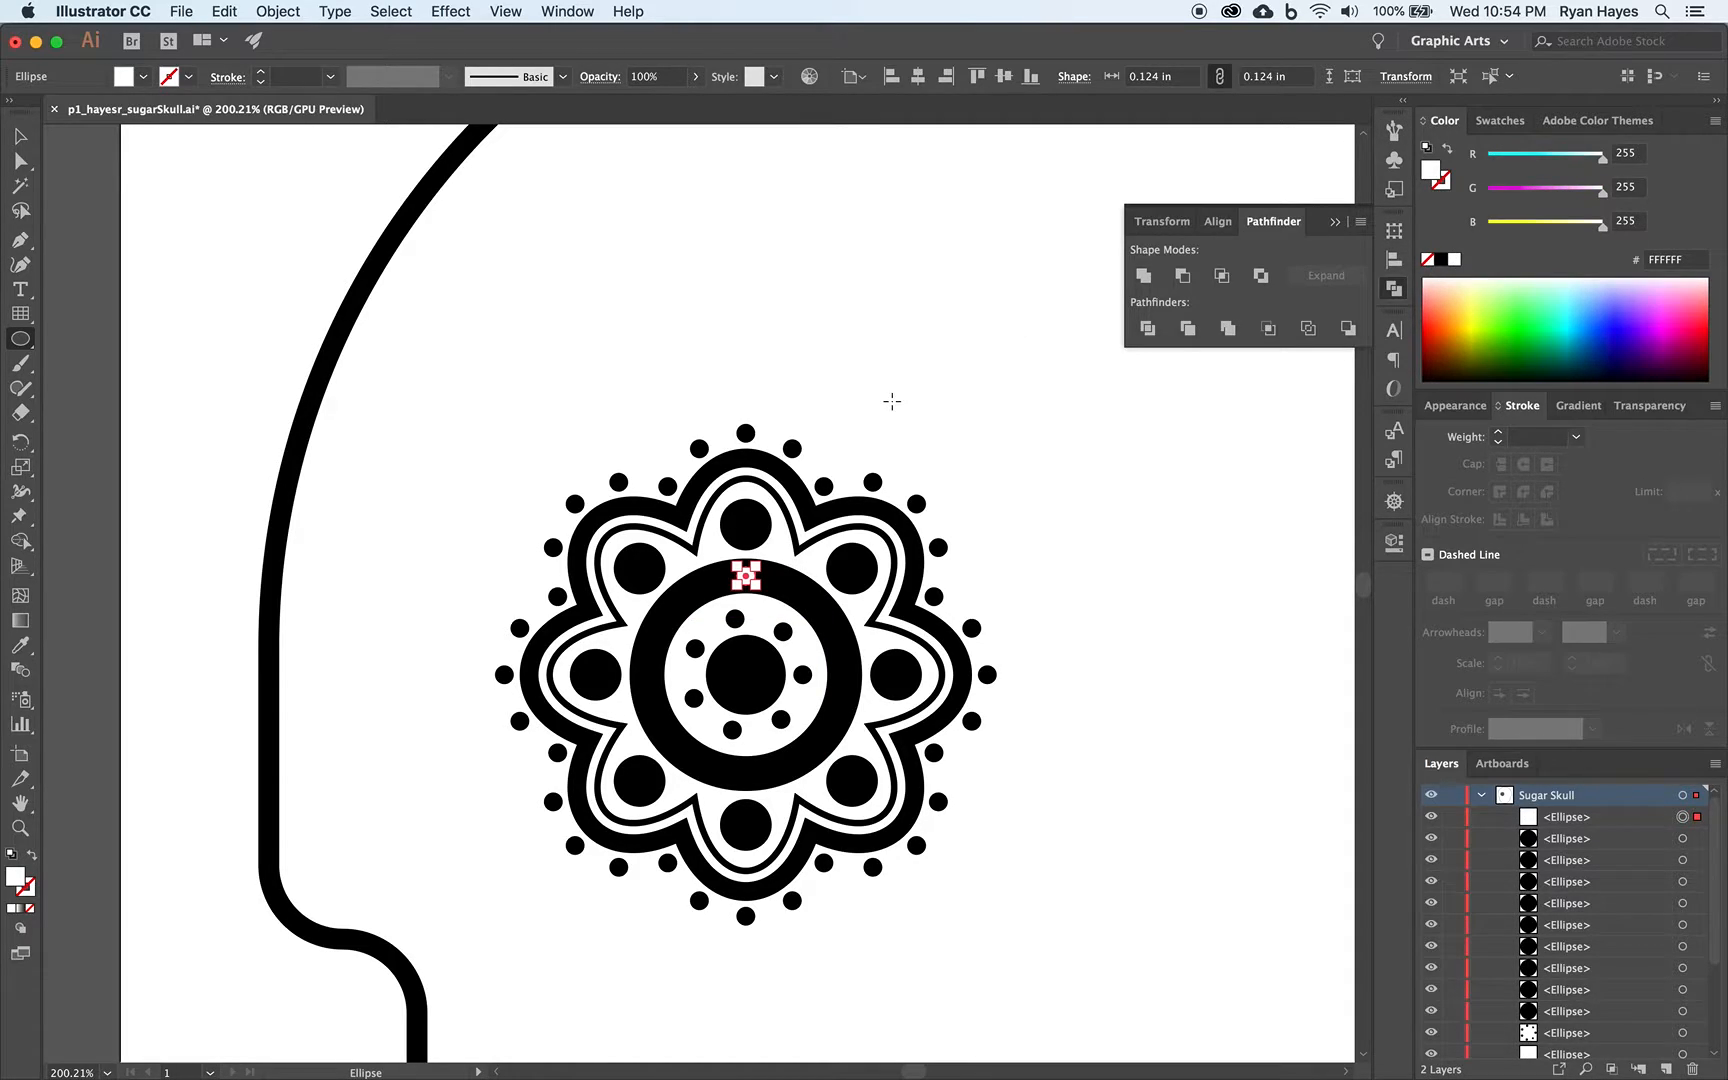
# Convert the top and bottom anchor points of the small white circle into sharp corners
pyautogui.click(19, 163)
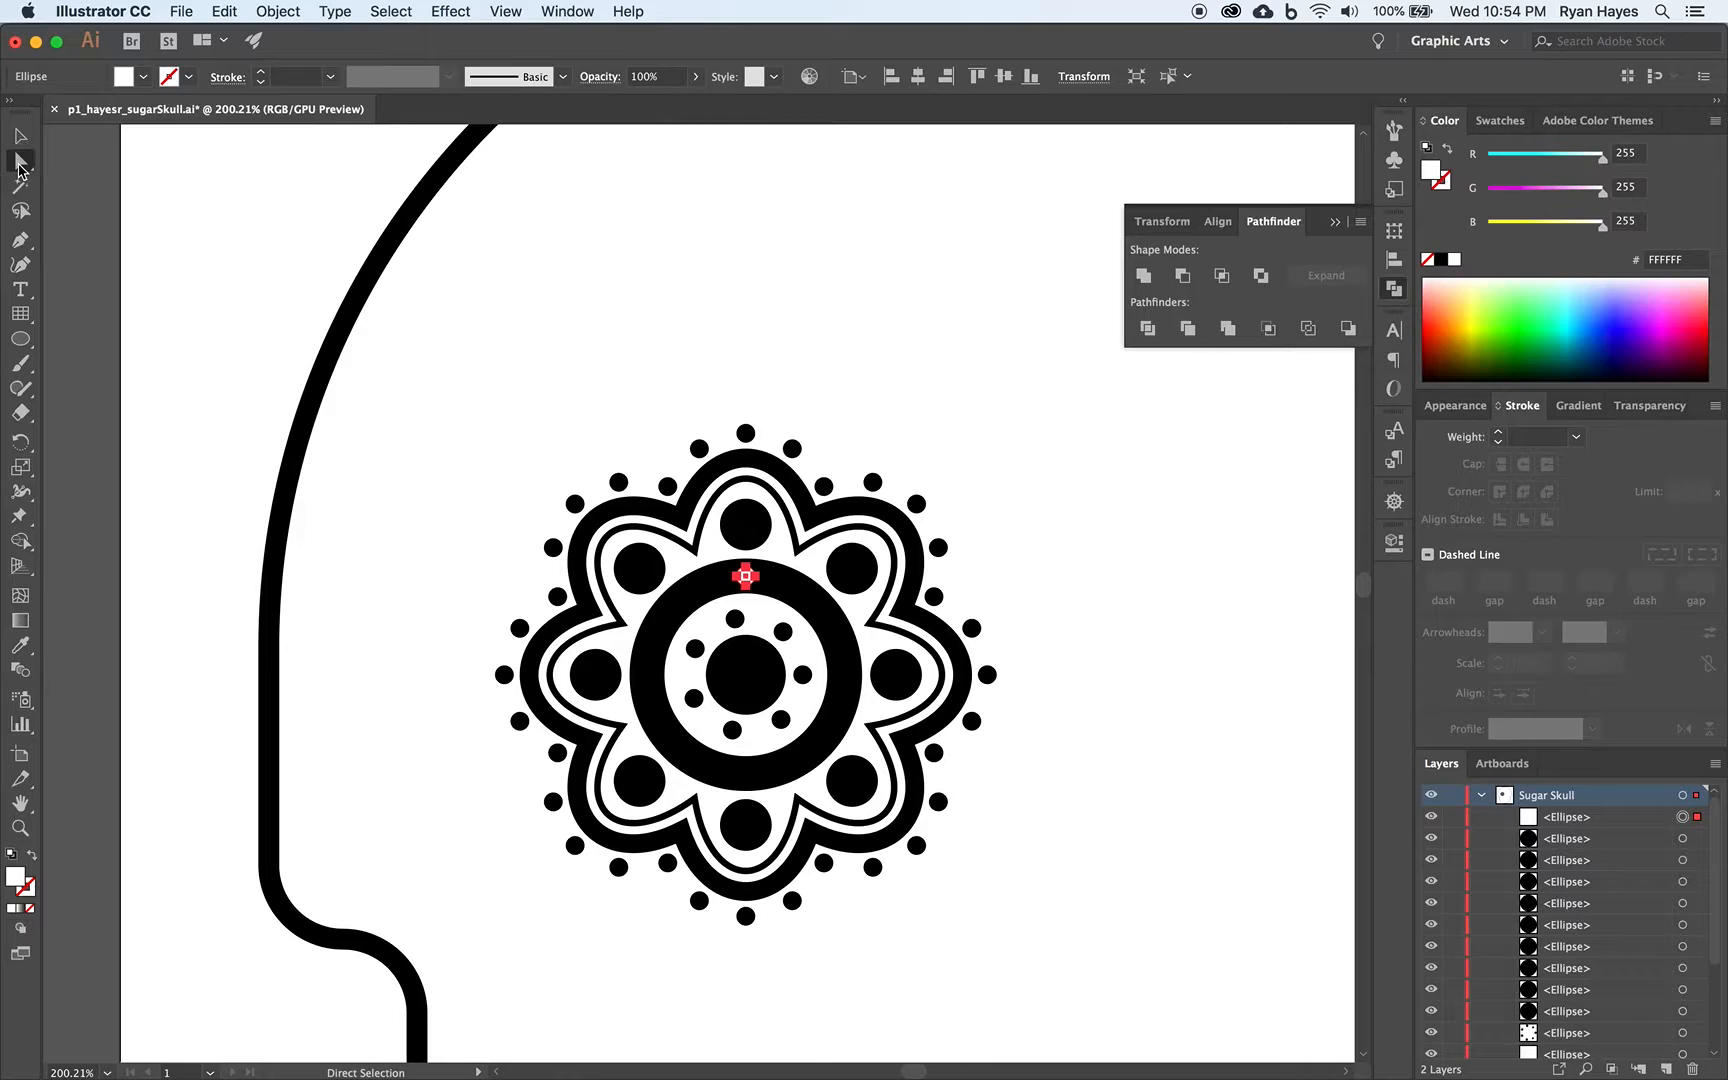
pyautogui.click(21, 243)
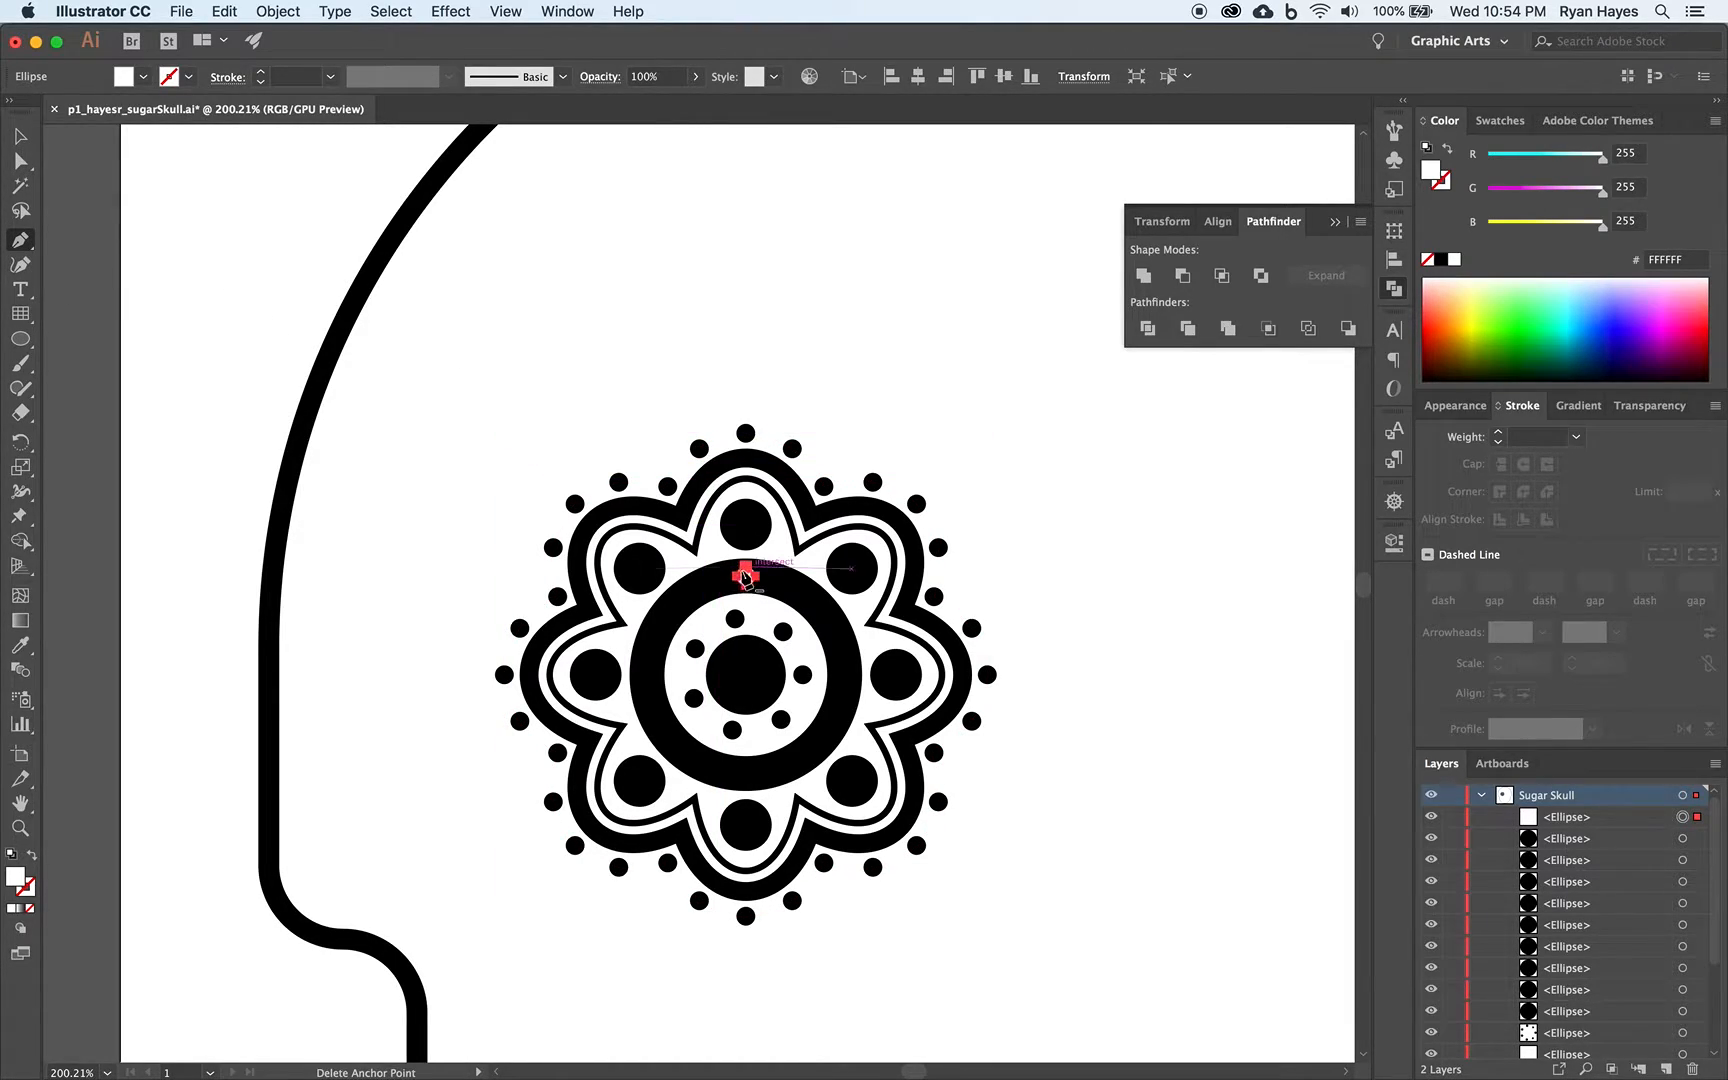
pyautogui.press('alt')
pyautogui.keyDown('alt'); pyautogui.click(746, 575); pyautogui.keyUp('alt')
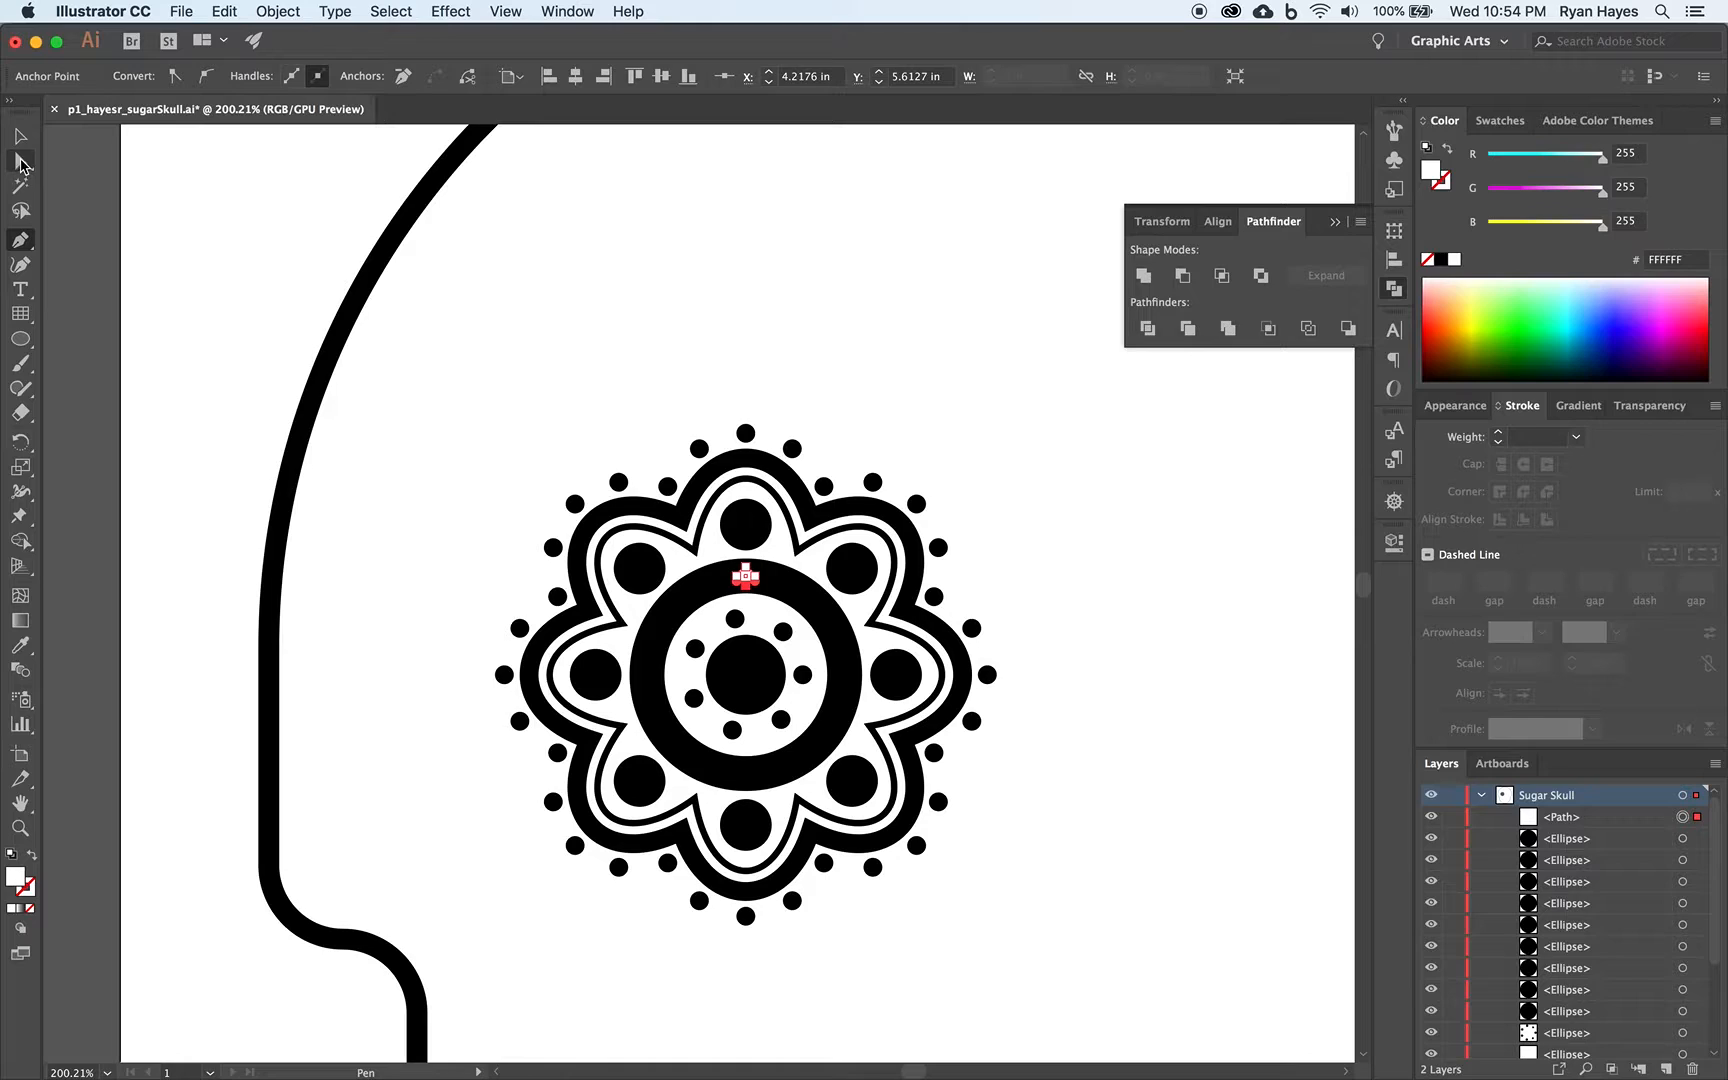
pyautogui.click(20, 135)
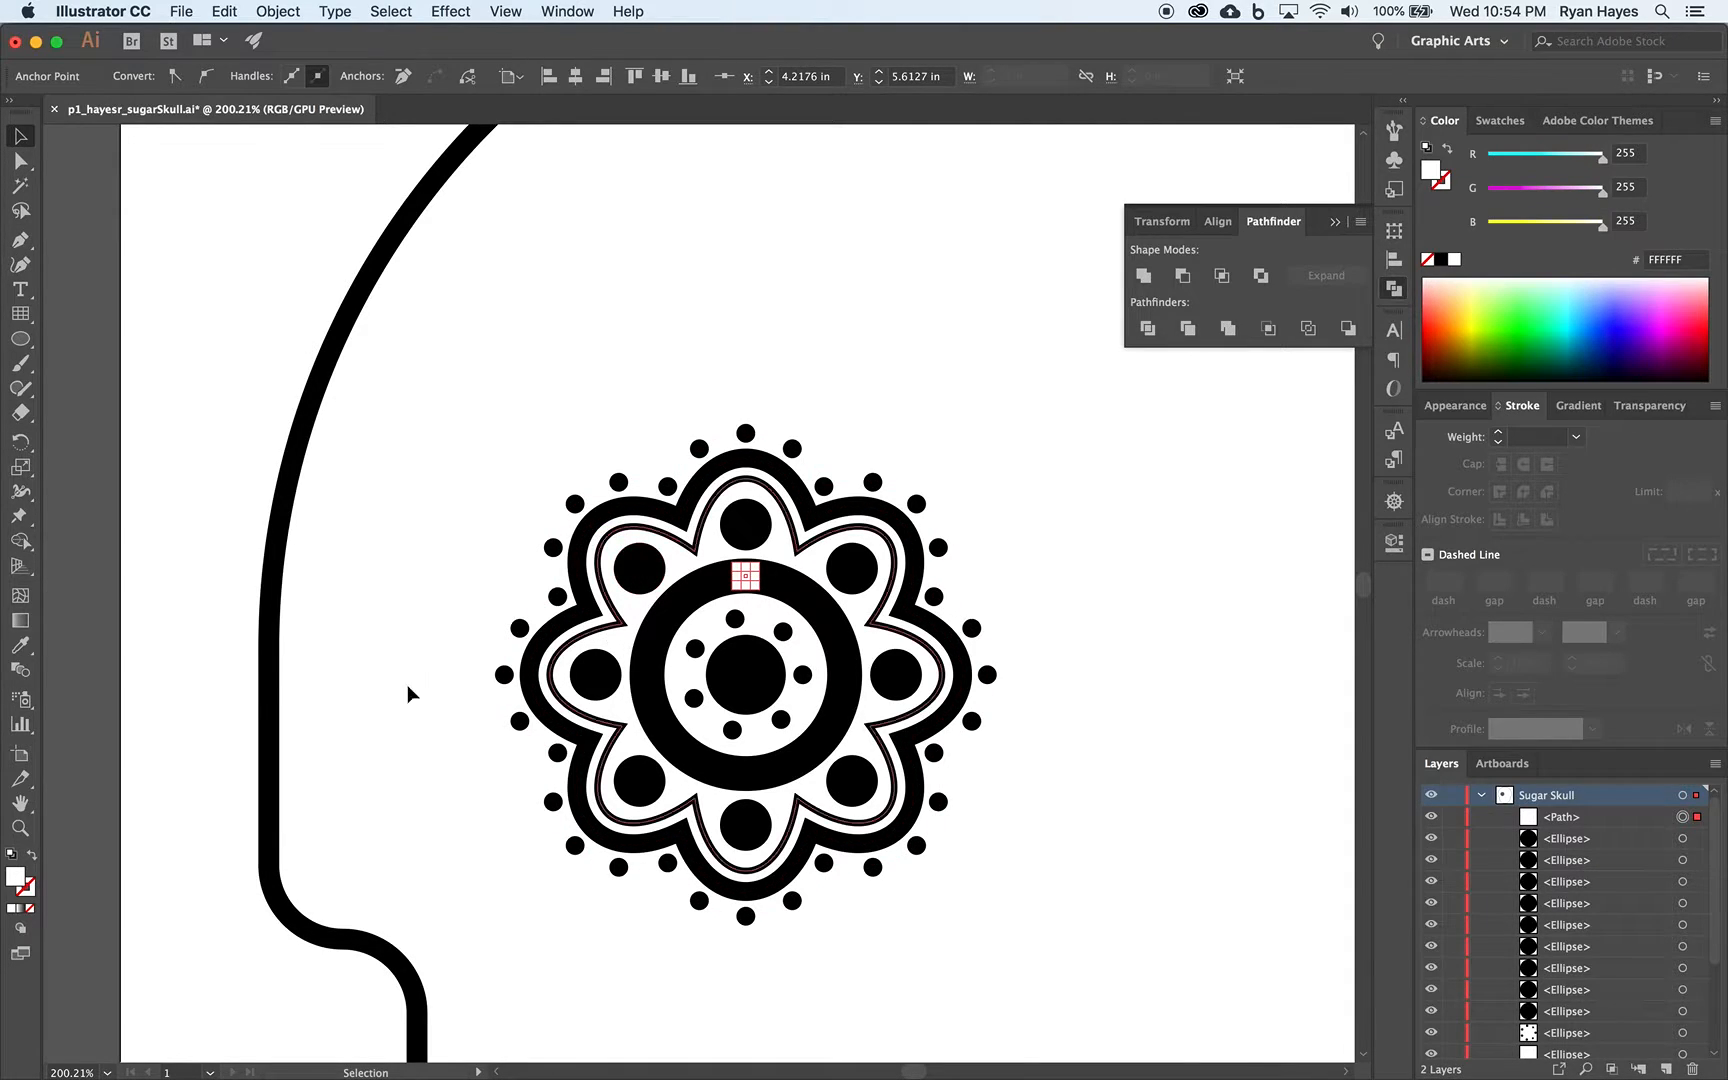
# Narrow the pointed white shape symmetrically about its centre into a slim vertical leaf, keeping its height
pyautogui.click(20, 828)
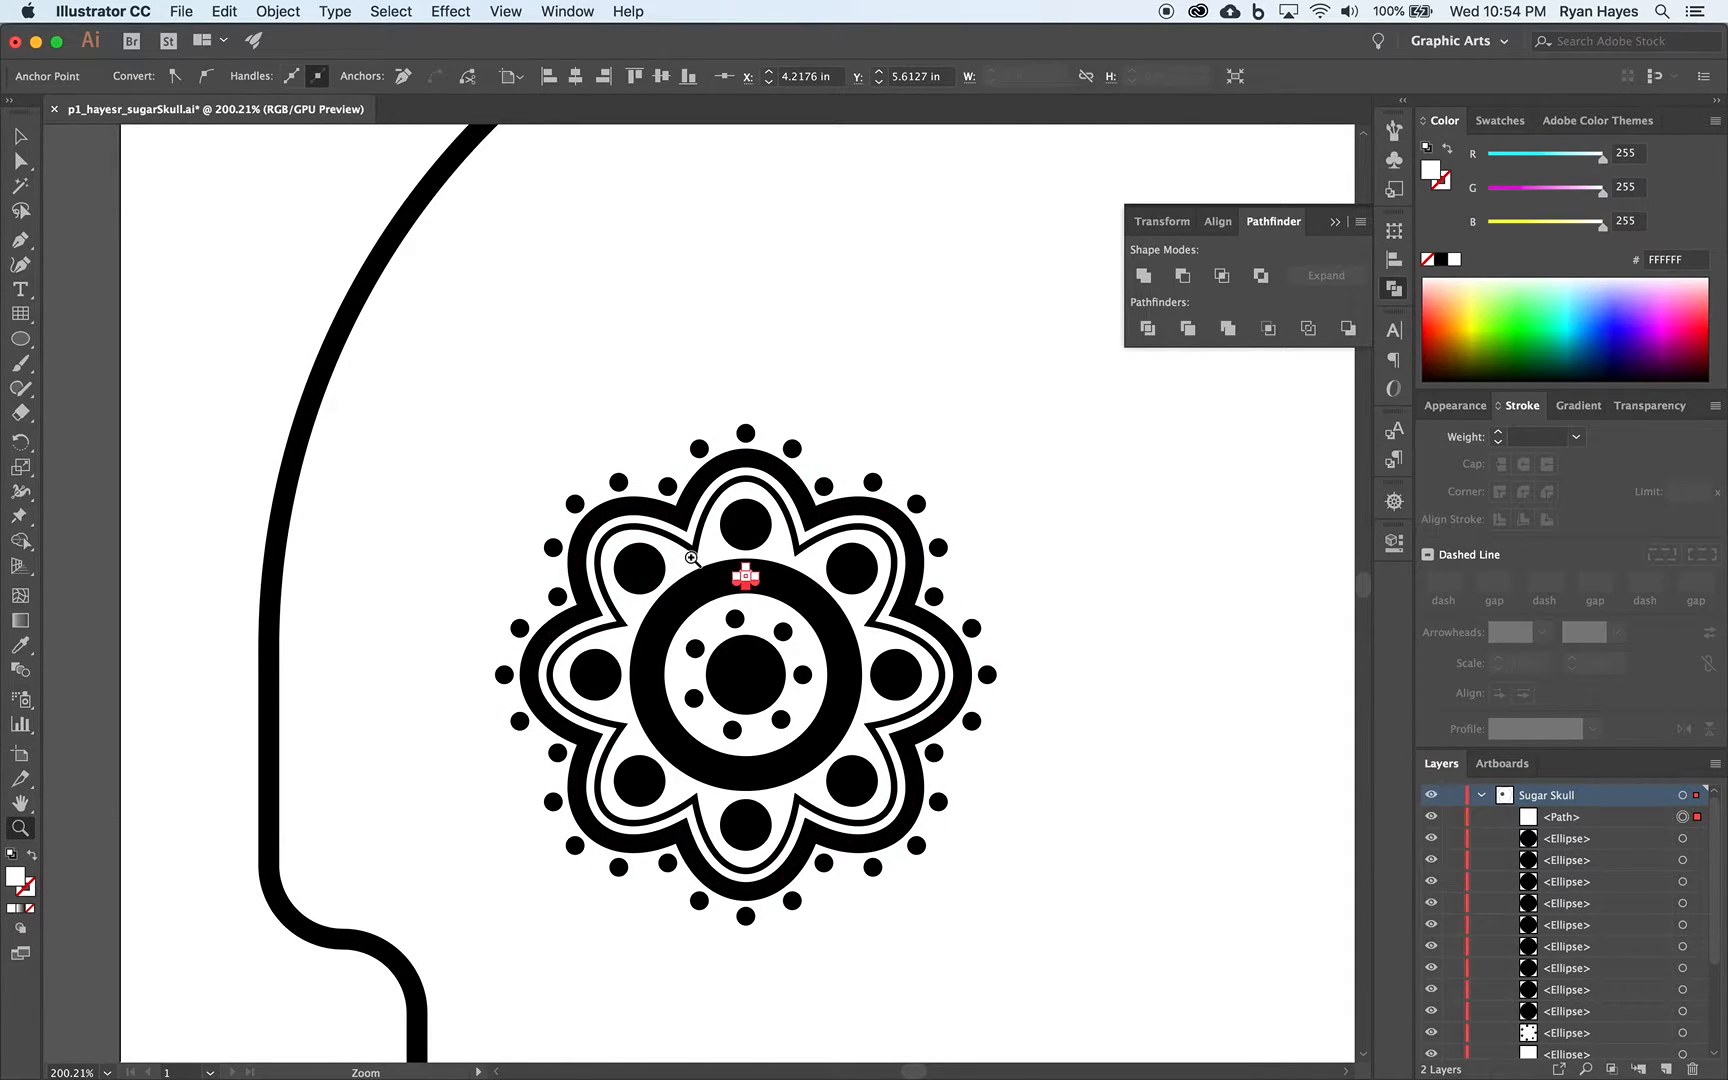
pyautogui.moveTo(722, 562); pyautogui.dragTo(1095, 858)
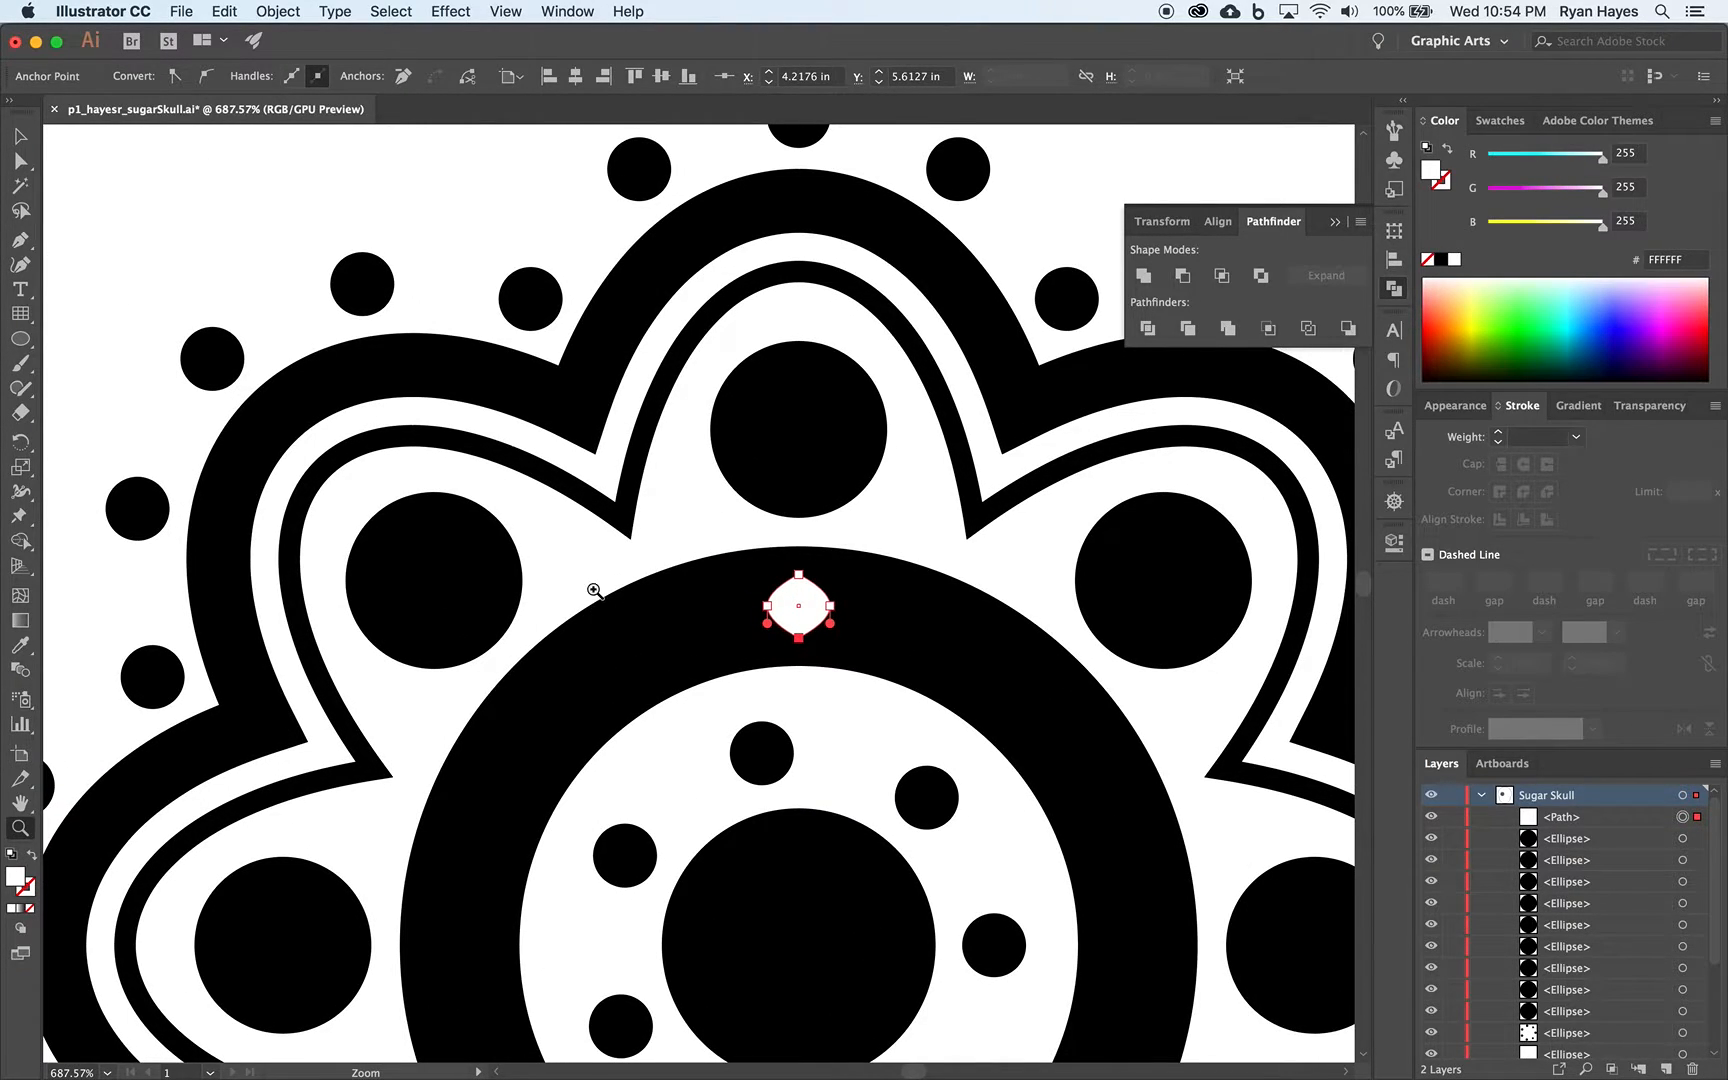
pyautogui.click(20, 136)
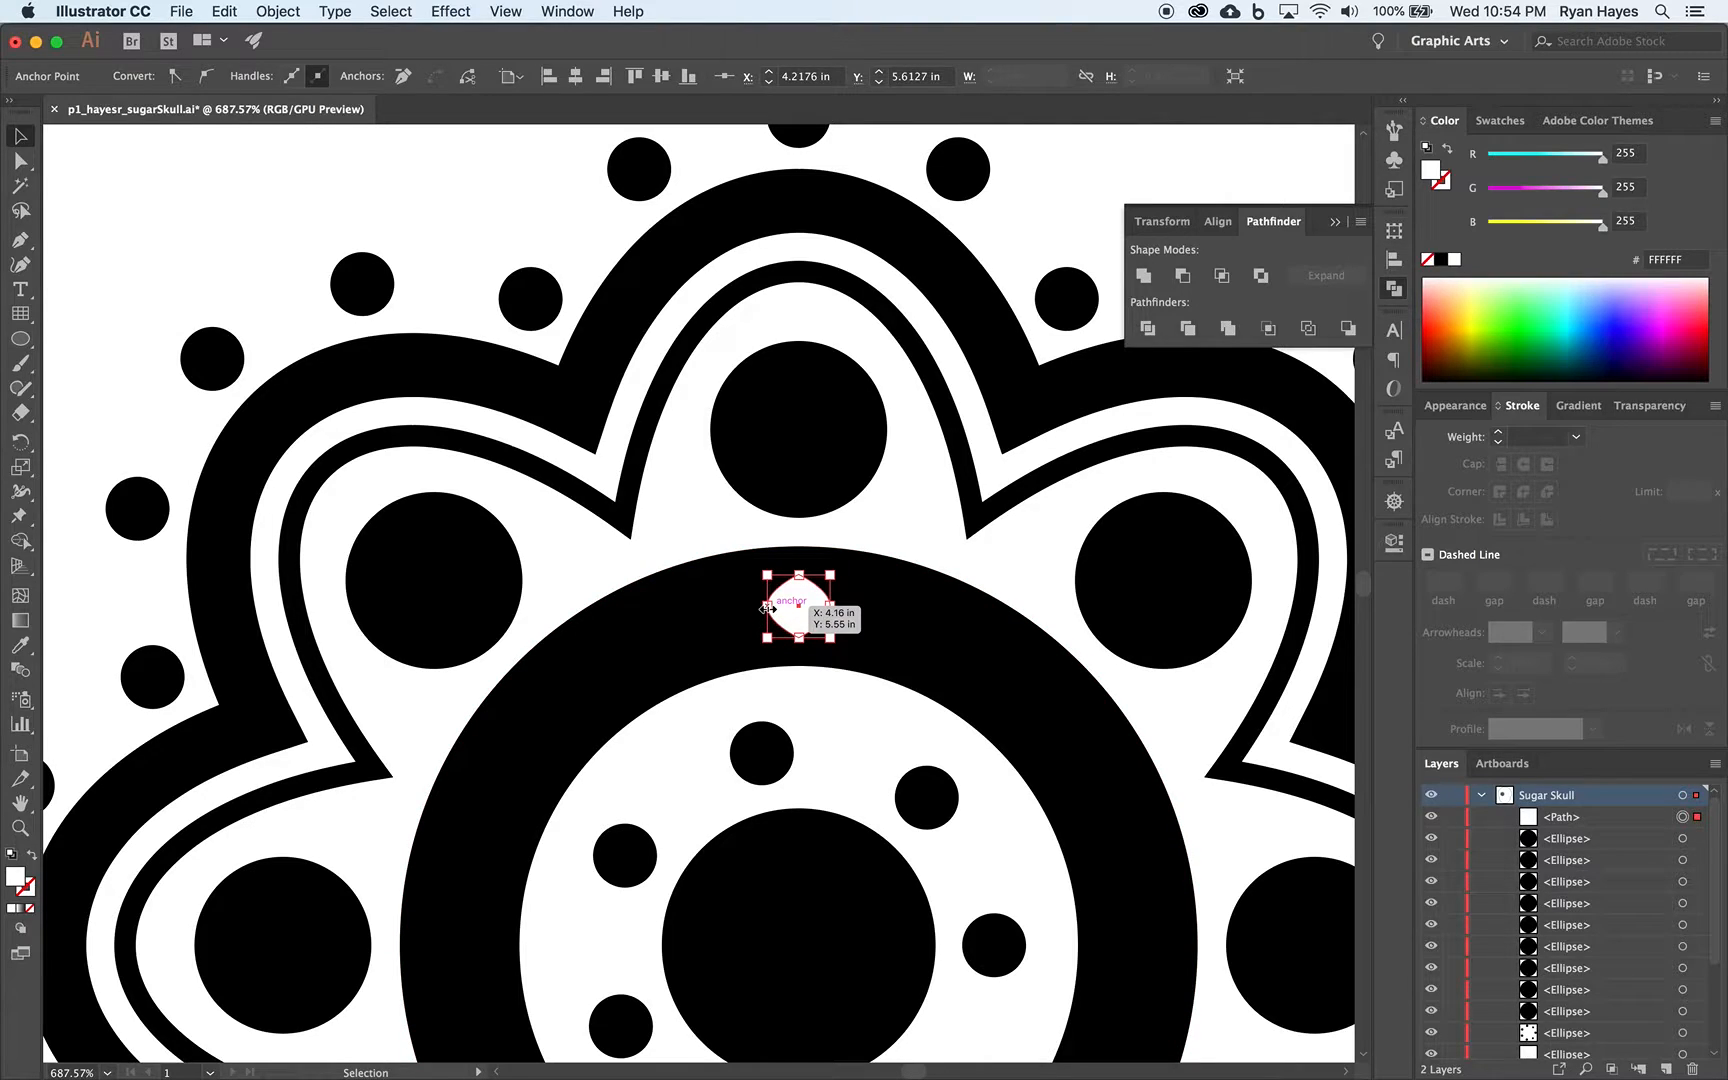
pyautogui.moveTo(767, 608); pyautogui.dragTo(818, 610)
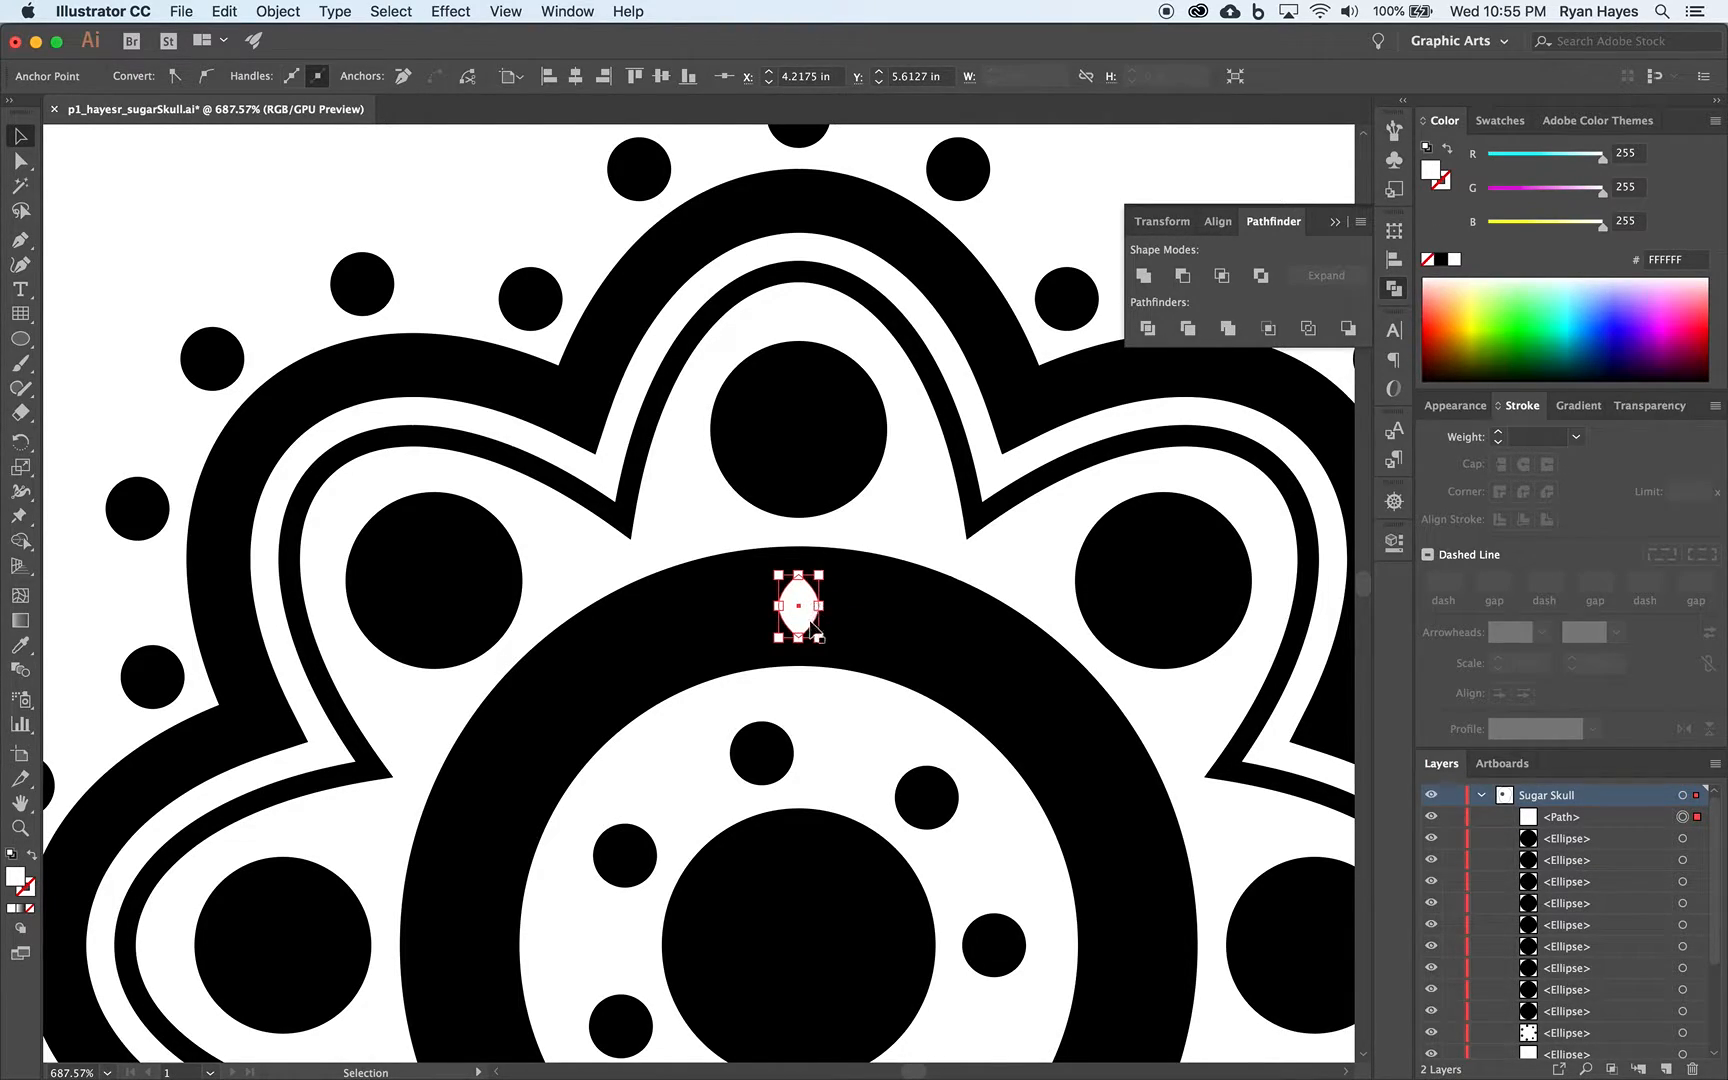
# Select the white leaf on the black ring and rotate a copy about the flower's centre by 360/30 degrees
pyautogui.click(709, 645)
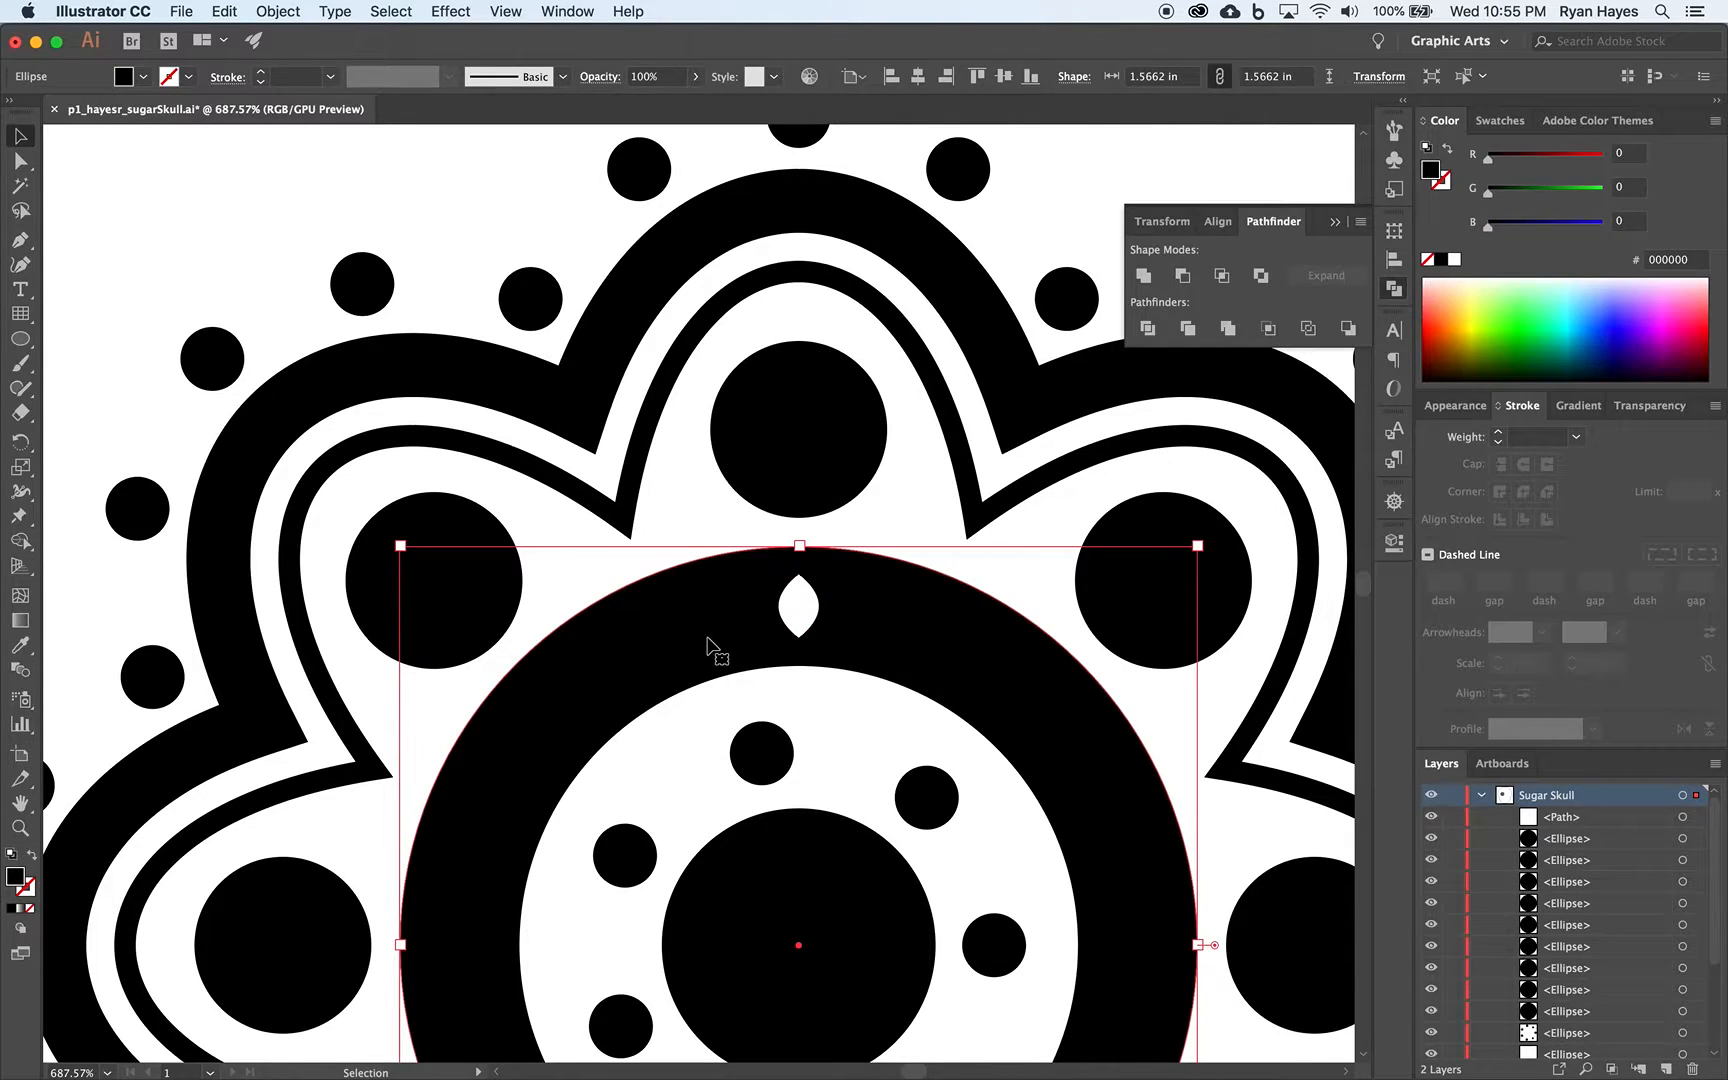
pyautogui.click(798, 616)
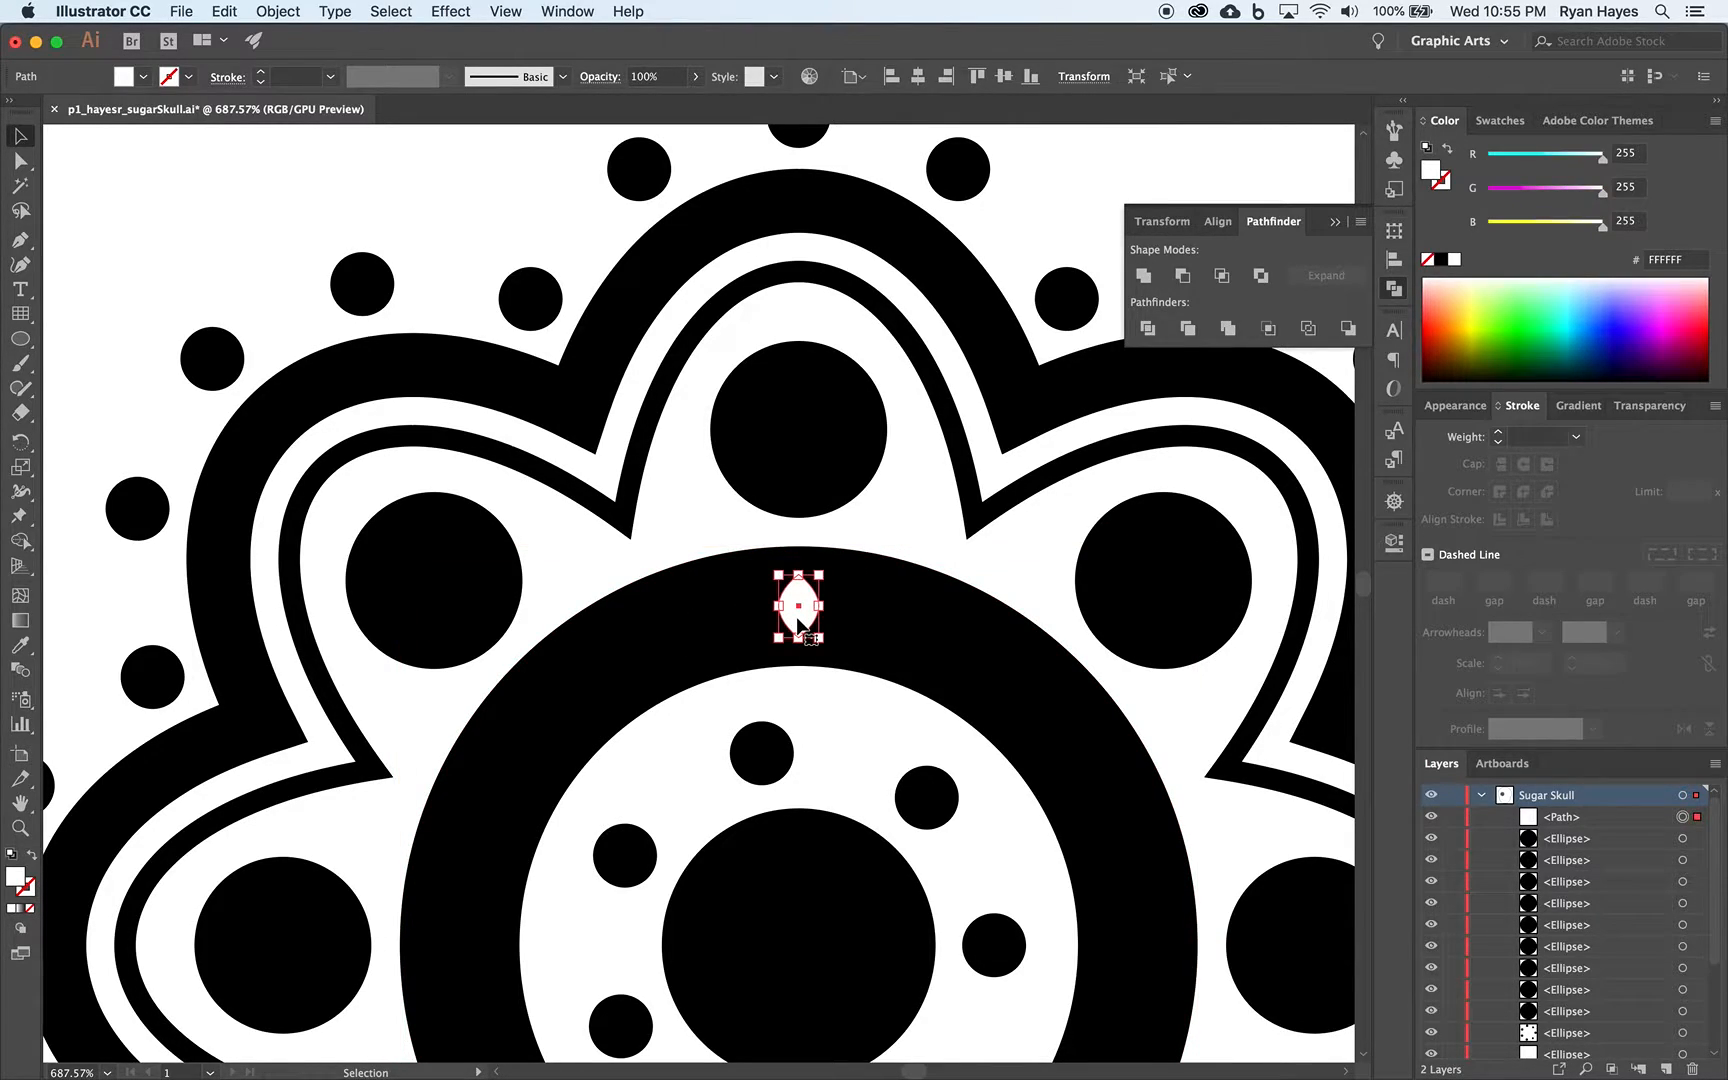
pyautogui.press('a')
pyautogui.press('super+minus')
pyautogui.press('super+minus')
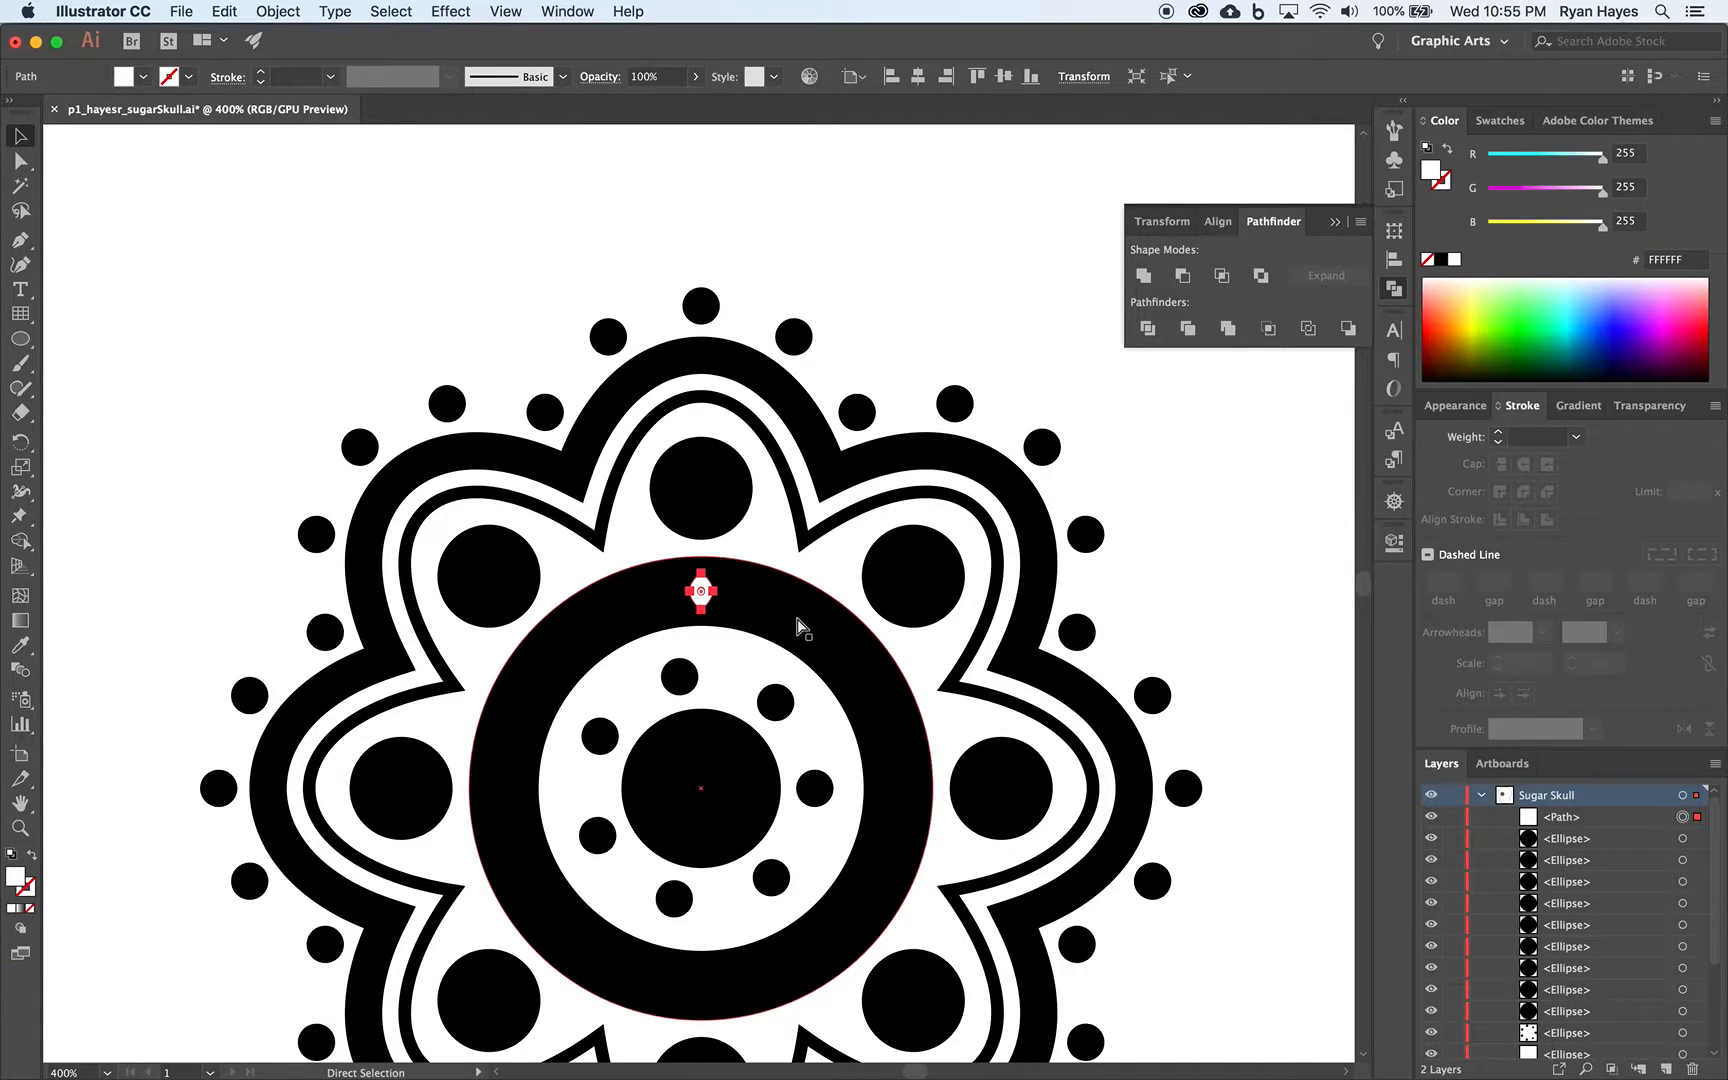
pyautogui.press('super+minus')
pyautogui.press('v')
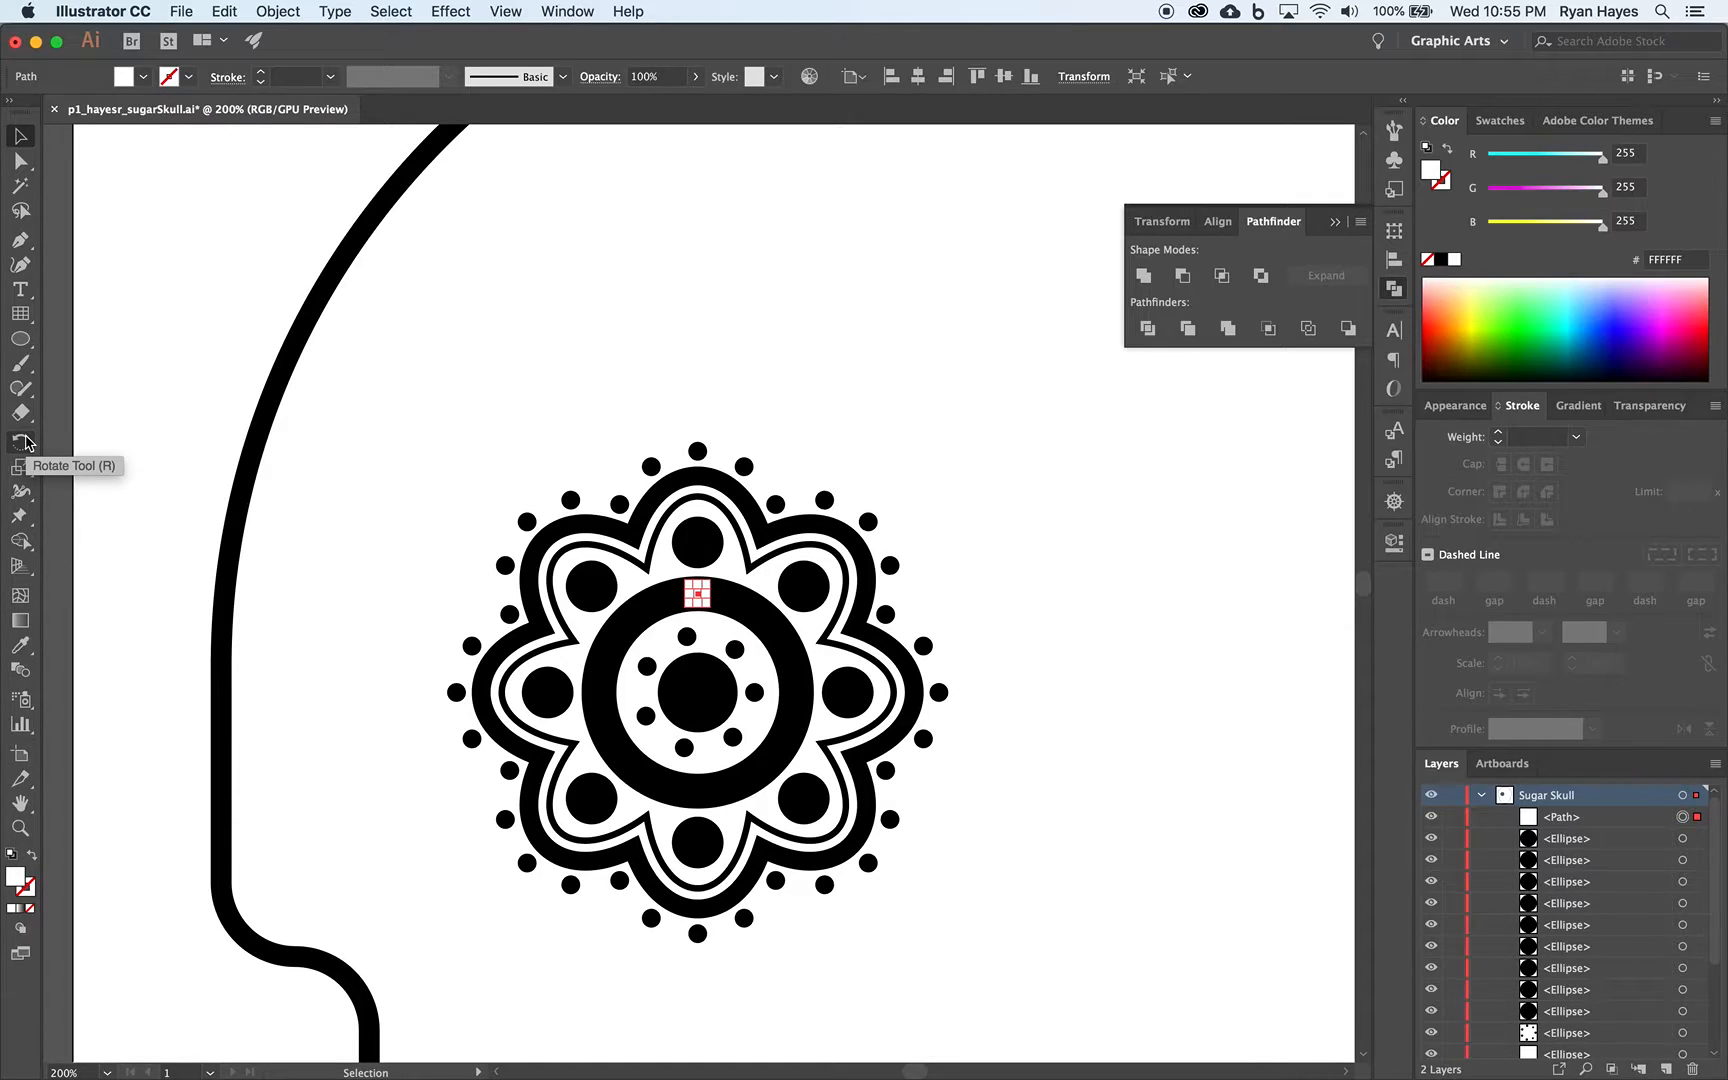
pyautogui.click(24, 441)
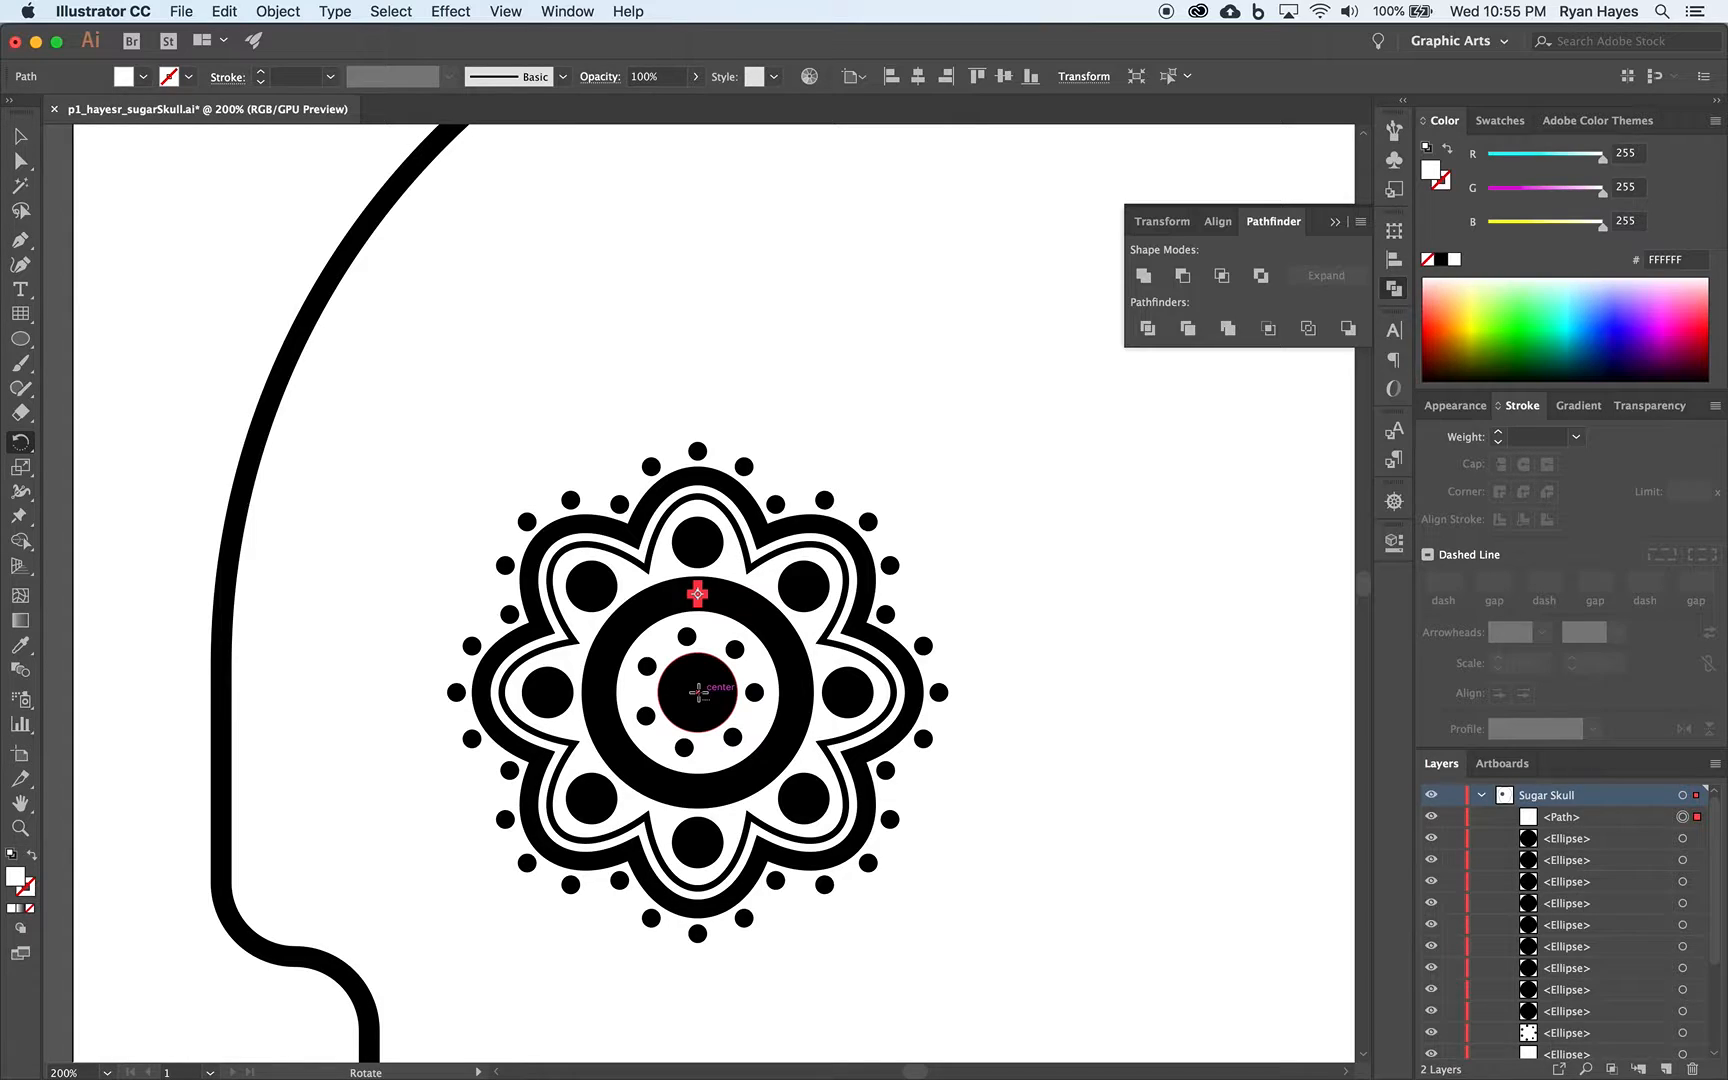
pyautogui.keyDown('alt'); pyautogui.click(698, 691); pyautogui.keyUp('alt')
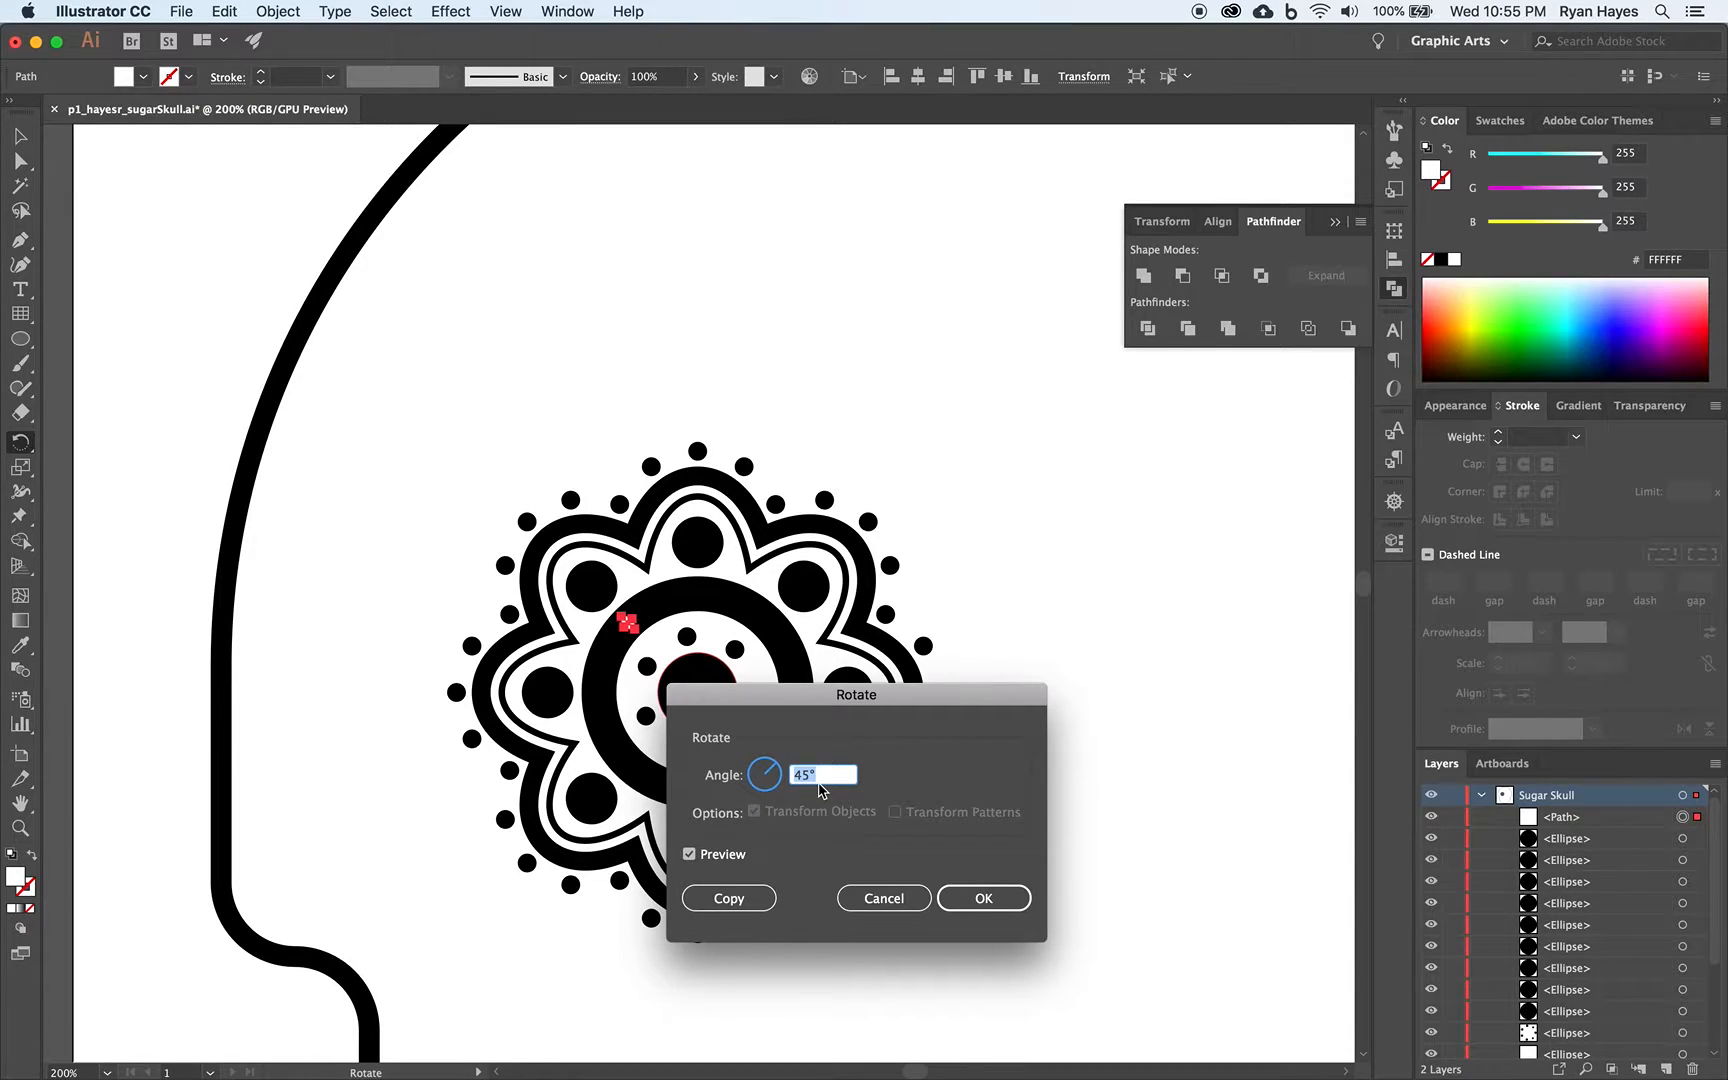
pyautogui.write('36')
pyautogui.write('/')
pyautogui.write('30')
pyautogui.click(714, 897)
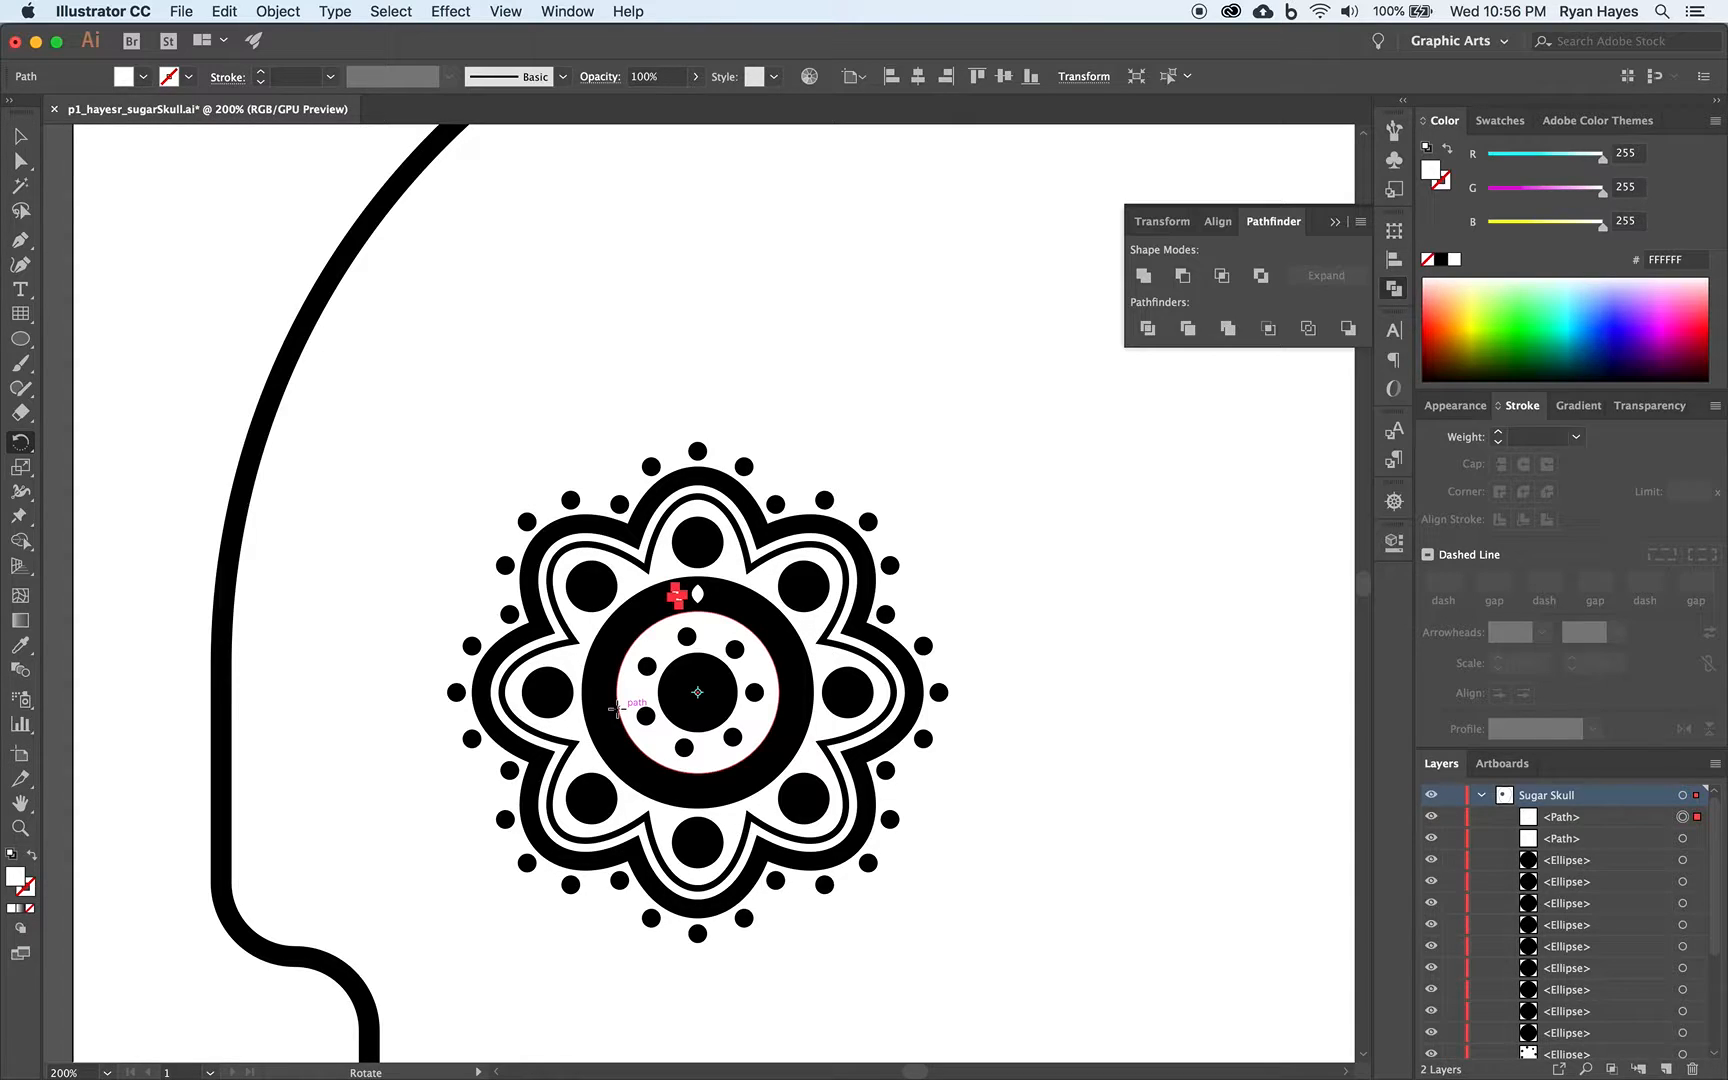
# Repeat the rotated-copy transform until evenly spaced white leaves fill the whole black ring
pyautogui.hotkey('ctrl', 'd')
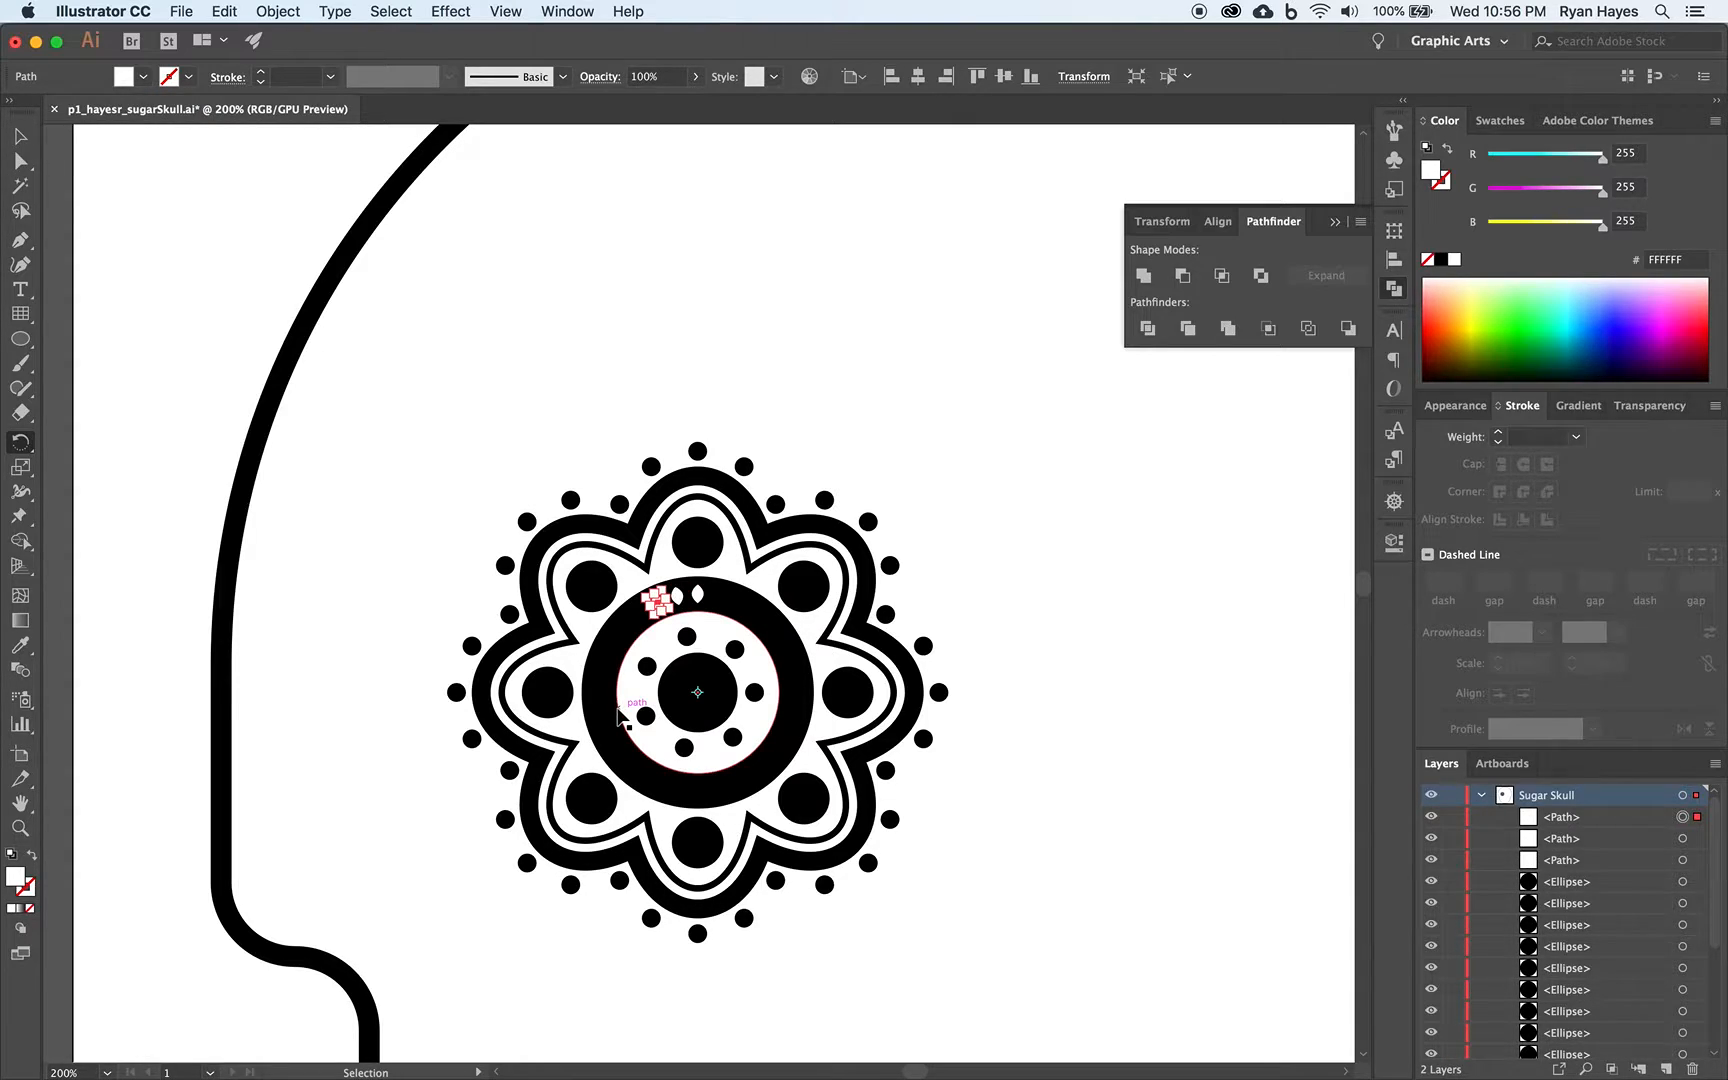
pyautogui.hotkey('ctrl', 'd')
pyautogui.hotkey('ctrl', 'd')
pyautogui.hotkey('ctrl', 'd')
pyautogui.hotkey('ctrl', 'd')
pyautogui.hotkey('ctrl', 'd')
pyautogui.hotkey('ctrl', 'd')
pyautogui.hotkey('ctrl', 'd')
pyautogui.hotkey('ctrl', 'd')
pyautogui.hotkey('ctrl', 'd')
pyautogui.hotkey('ctrl', 'd')
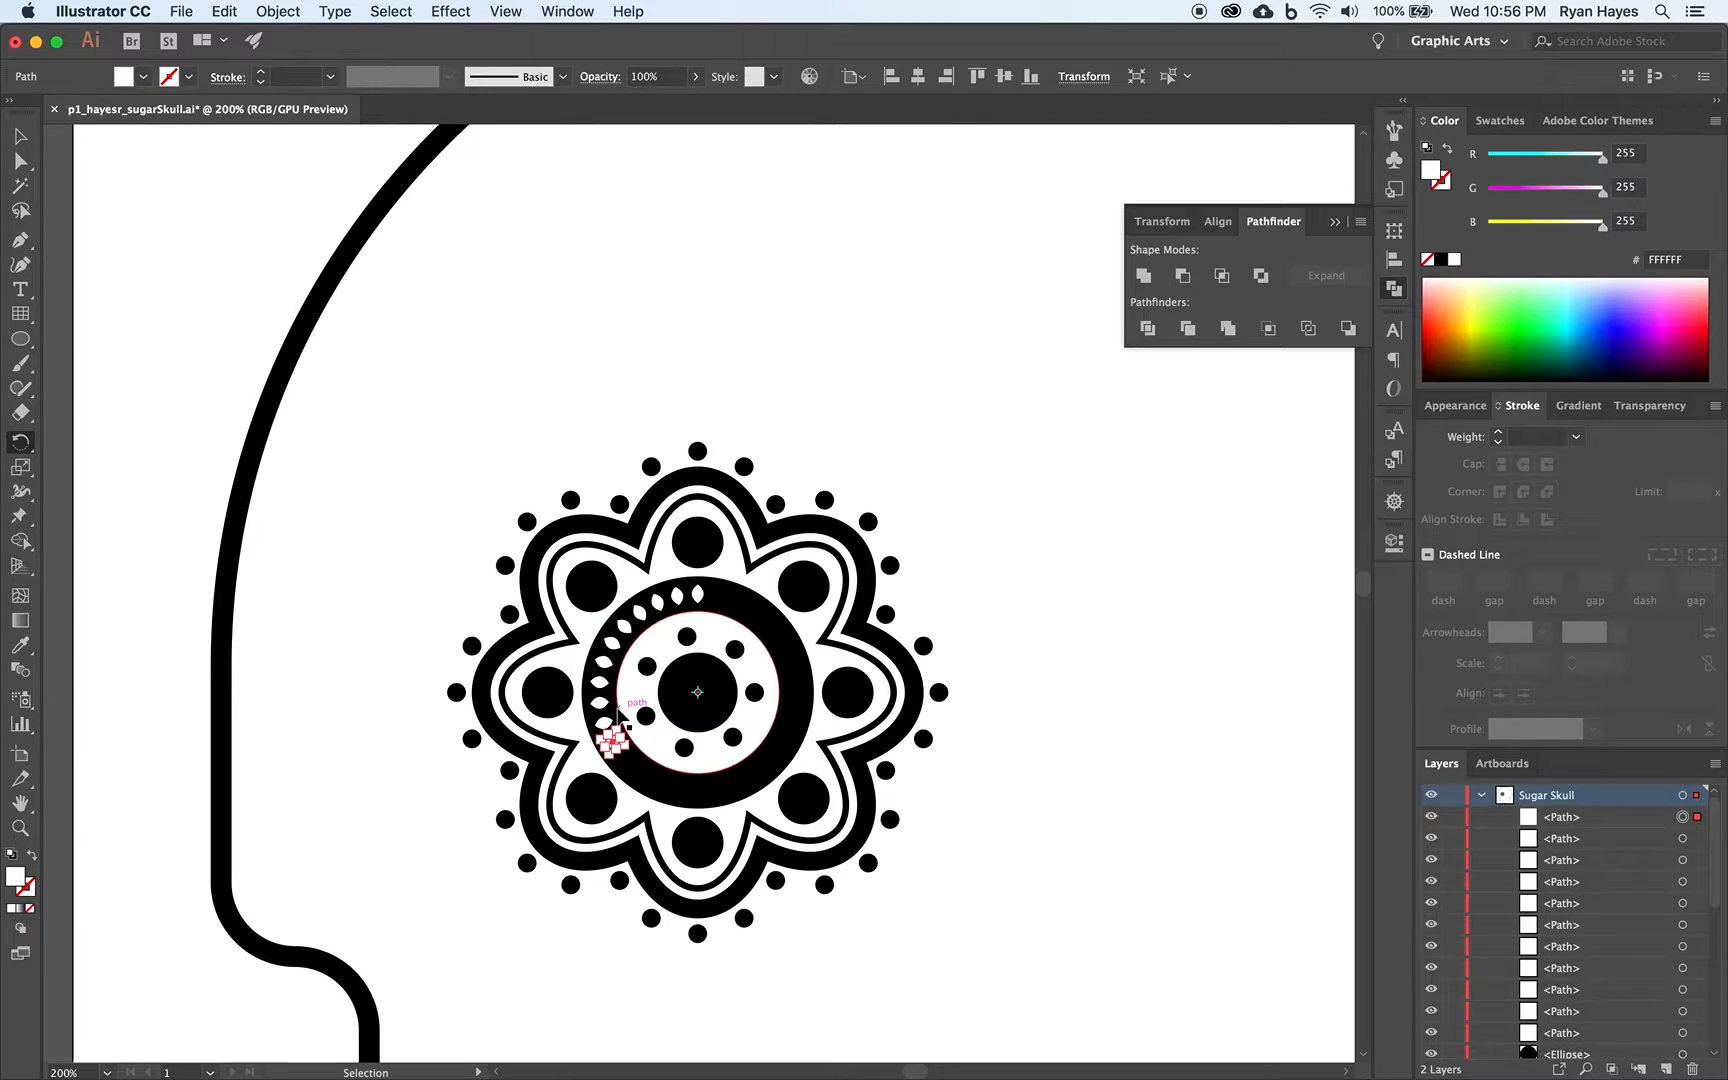
pyautogui.hotkey('ctrl', 'd')
pyautogui.hotkey('ctrl', 'd')
pyautogui.hotkey('ctrl', 'd')
pyautogui.hotkey('ctrl', 'd')
pyautogui.hotkey('ctrl', 'd')
pyautogui.hotkey('ctrl', 'd')
pyautogui.hotkey('ctrl', 'd')
pyautogui.hotkey('ctrl', 'd')
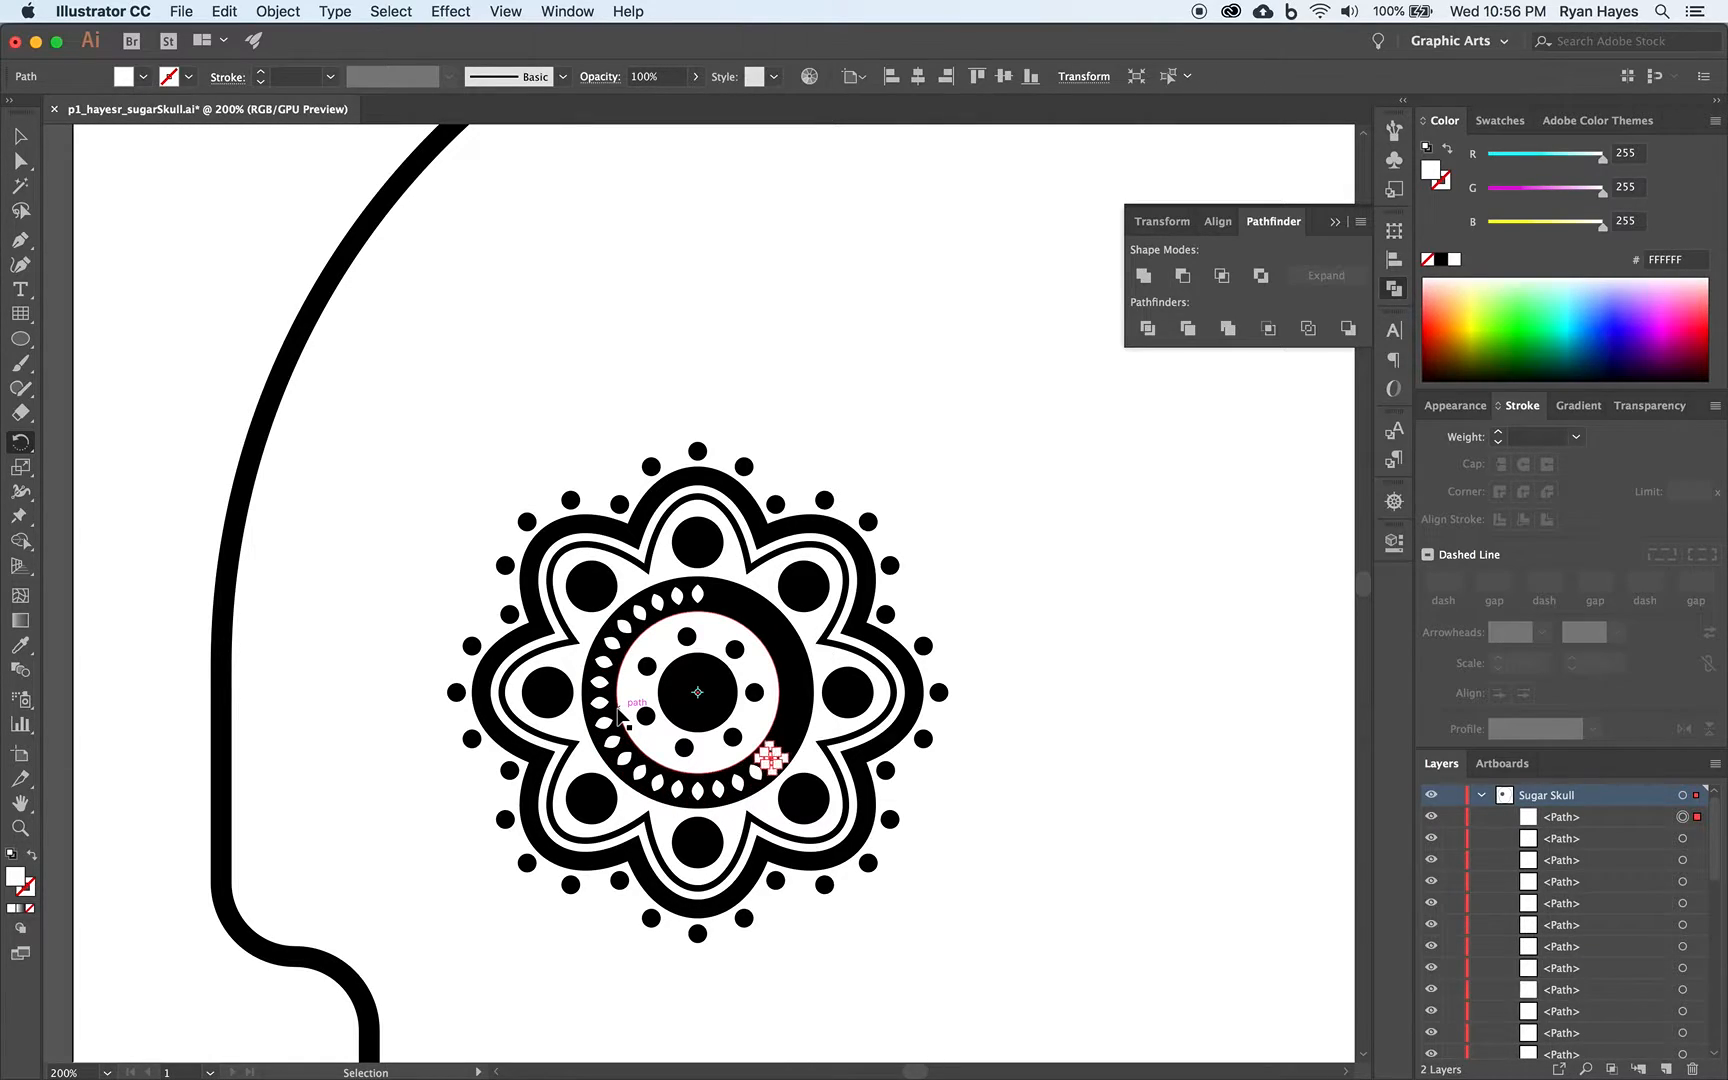
pyautogui.hotkey('ctrl', 'd')
pyautogui.hotkey('ctrl', 'd')
pyautogui.hotkey('ctrl', 'd')
pyautogui.hotkey('ctrl', 'd')
pyautogui.hotkey('ctrl', 'd')
pyautogui.hotkey('ctrl', 'd')
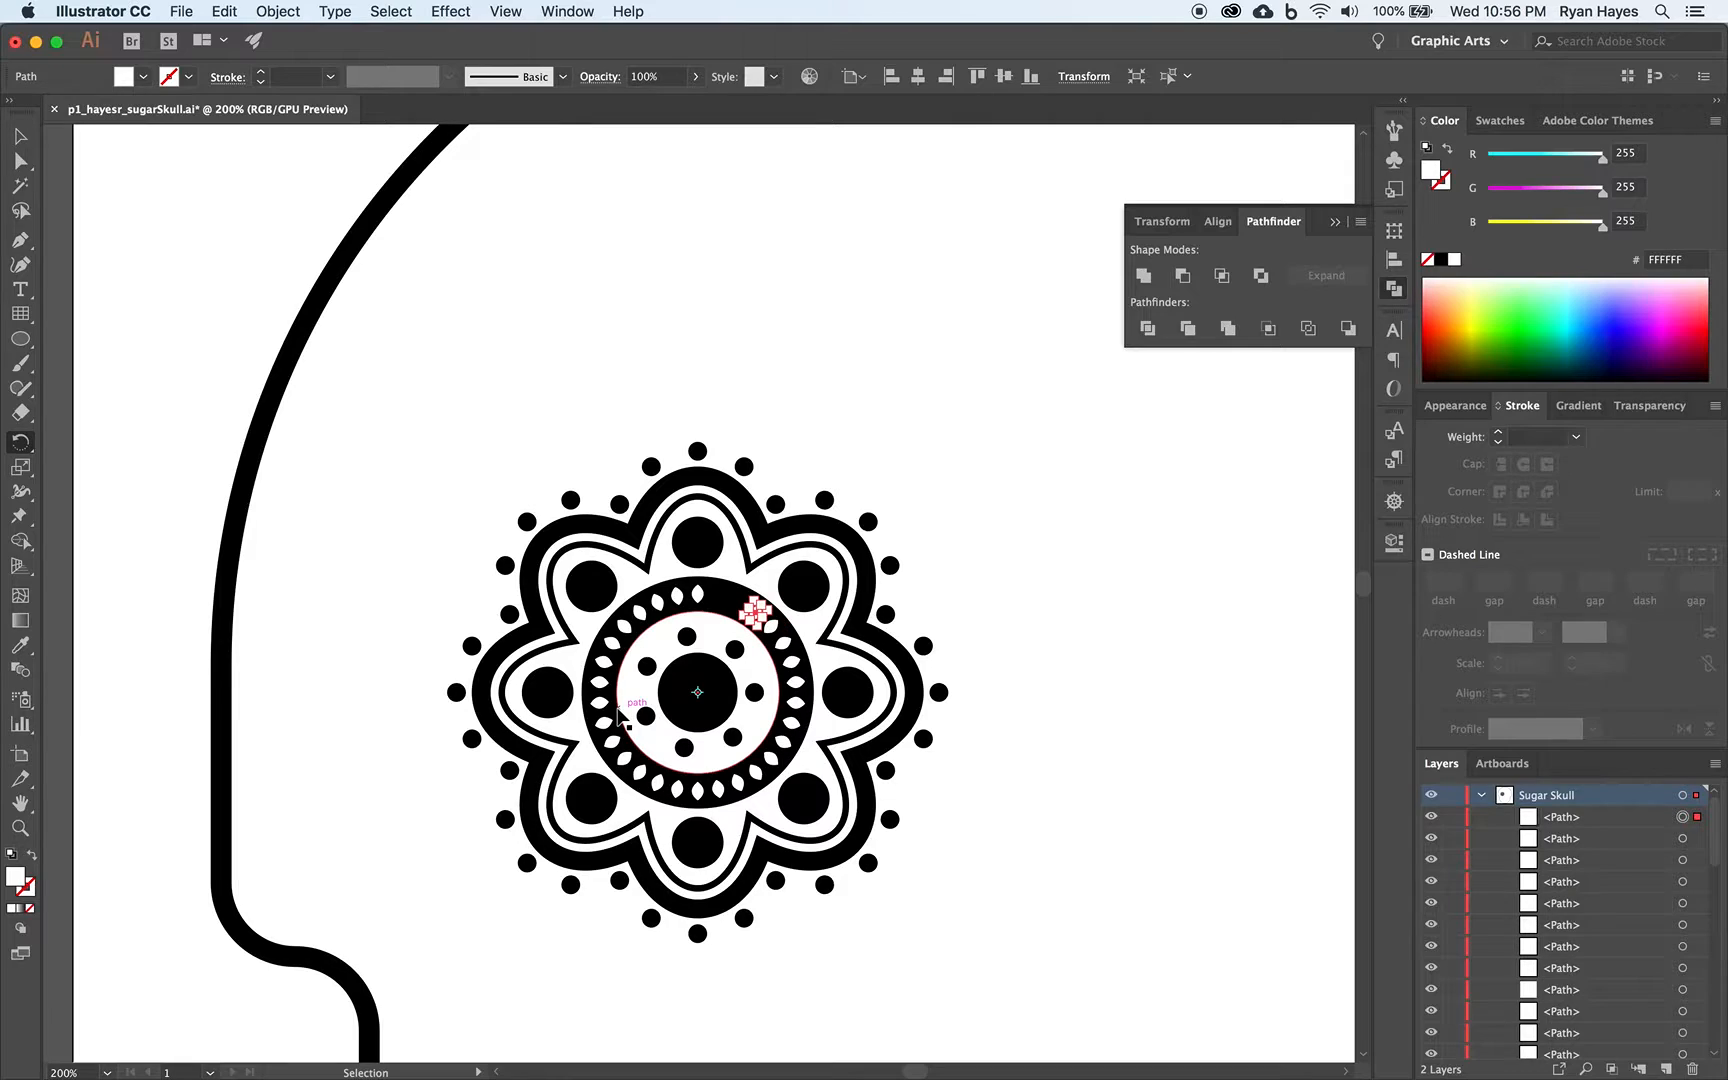
pyautogui.press('super+d')
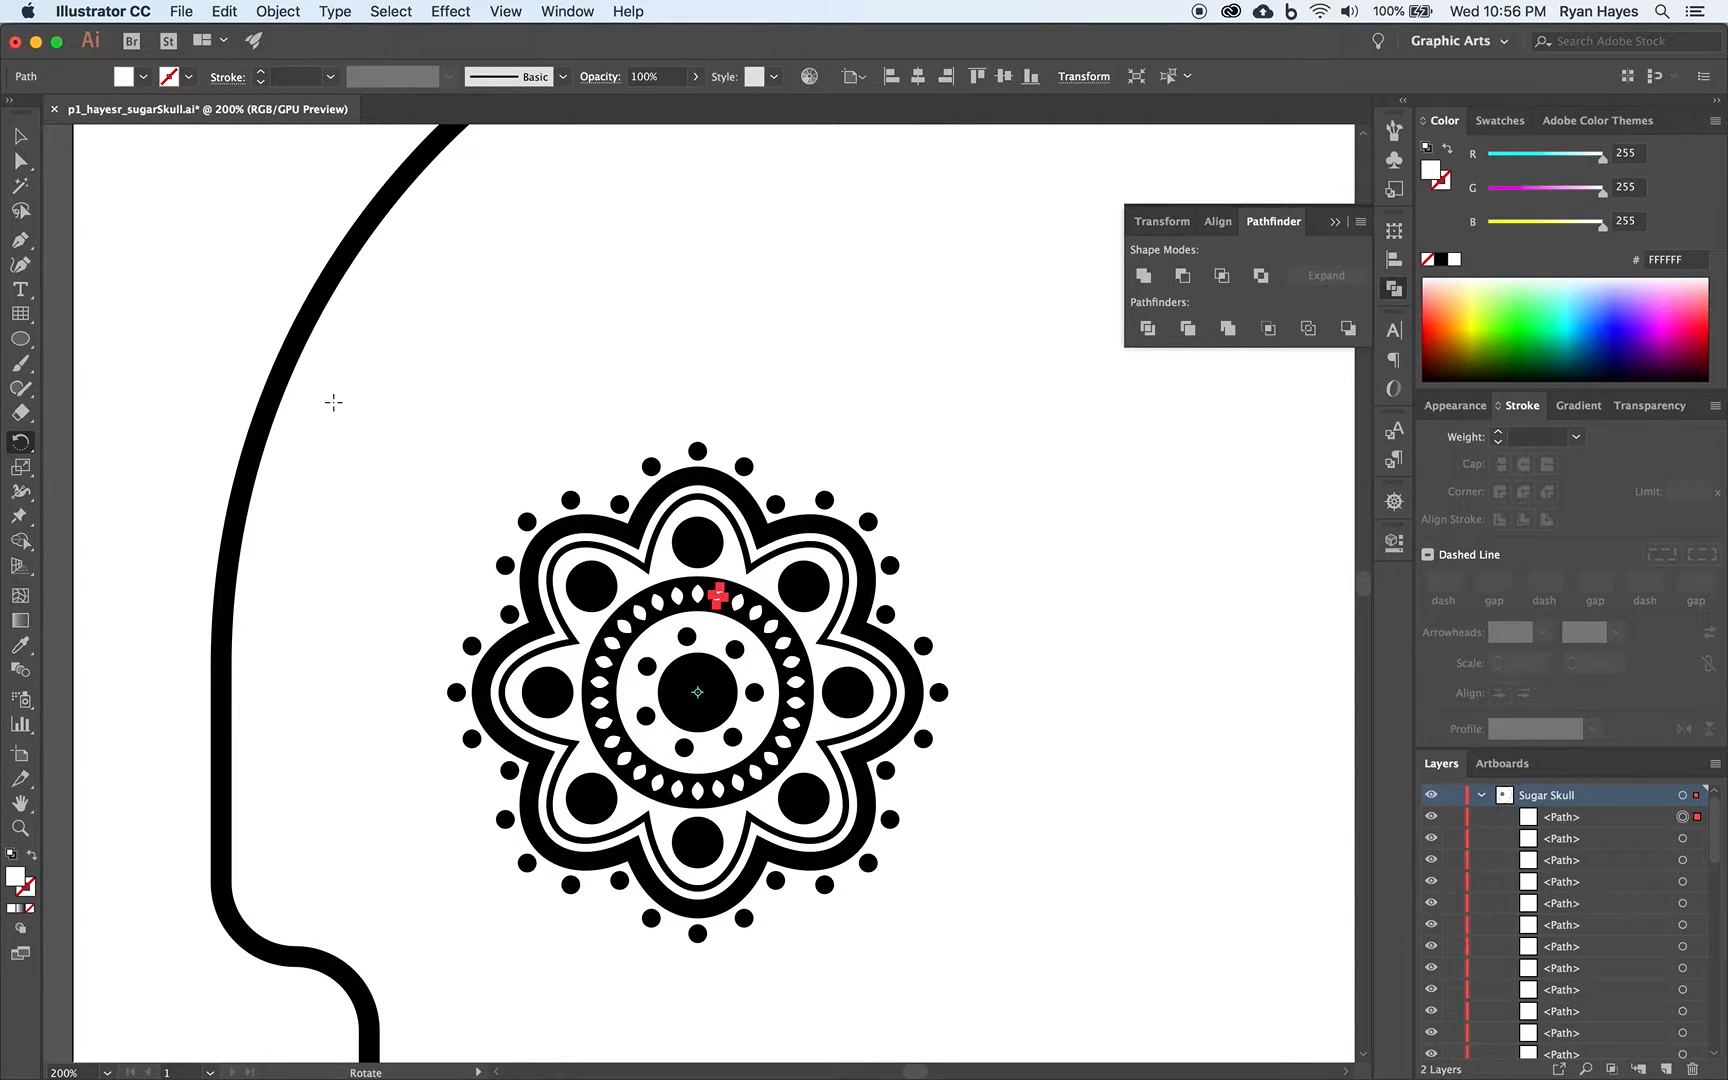
# Select all parts of the flower eye without the skull outline and group them
pyautogui.press('super+0')
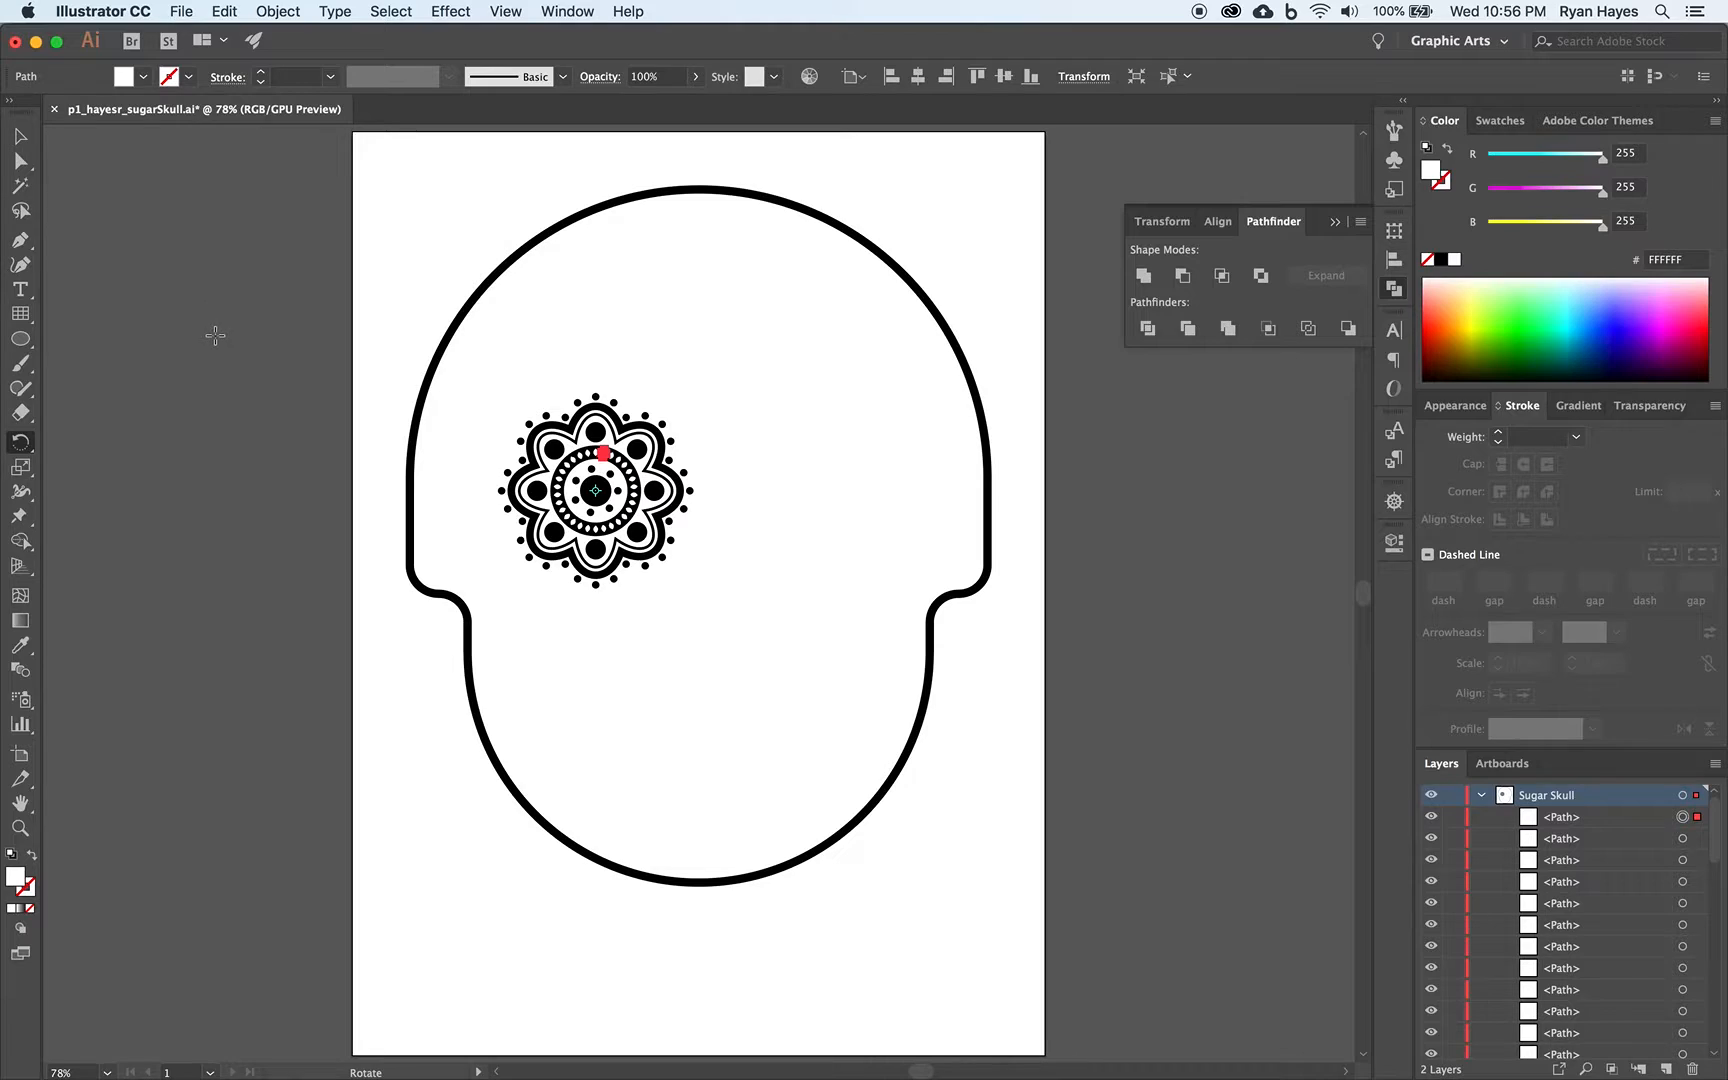
pyautogui.click(20, 135)
pyautogui.click(612, 629)
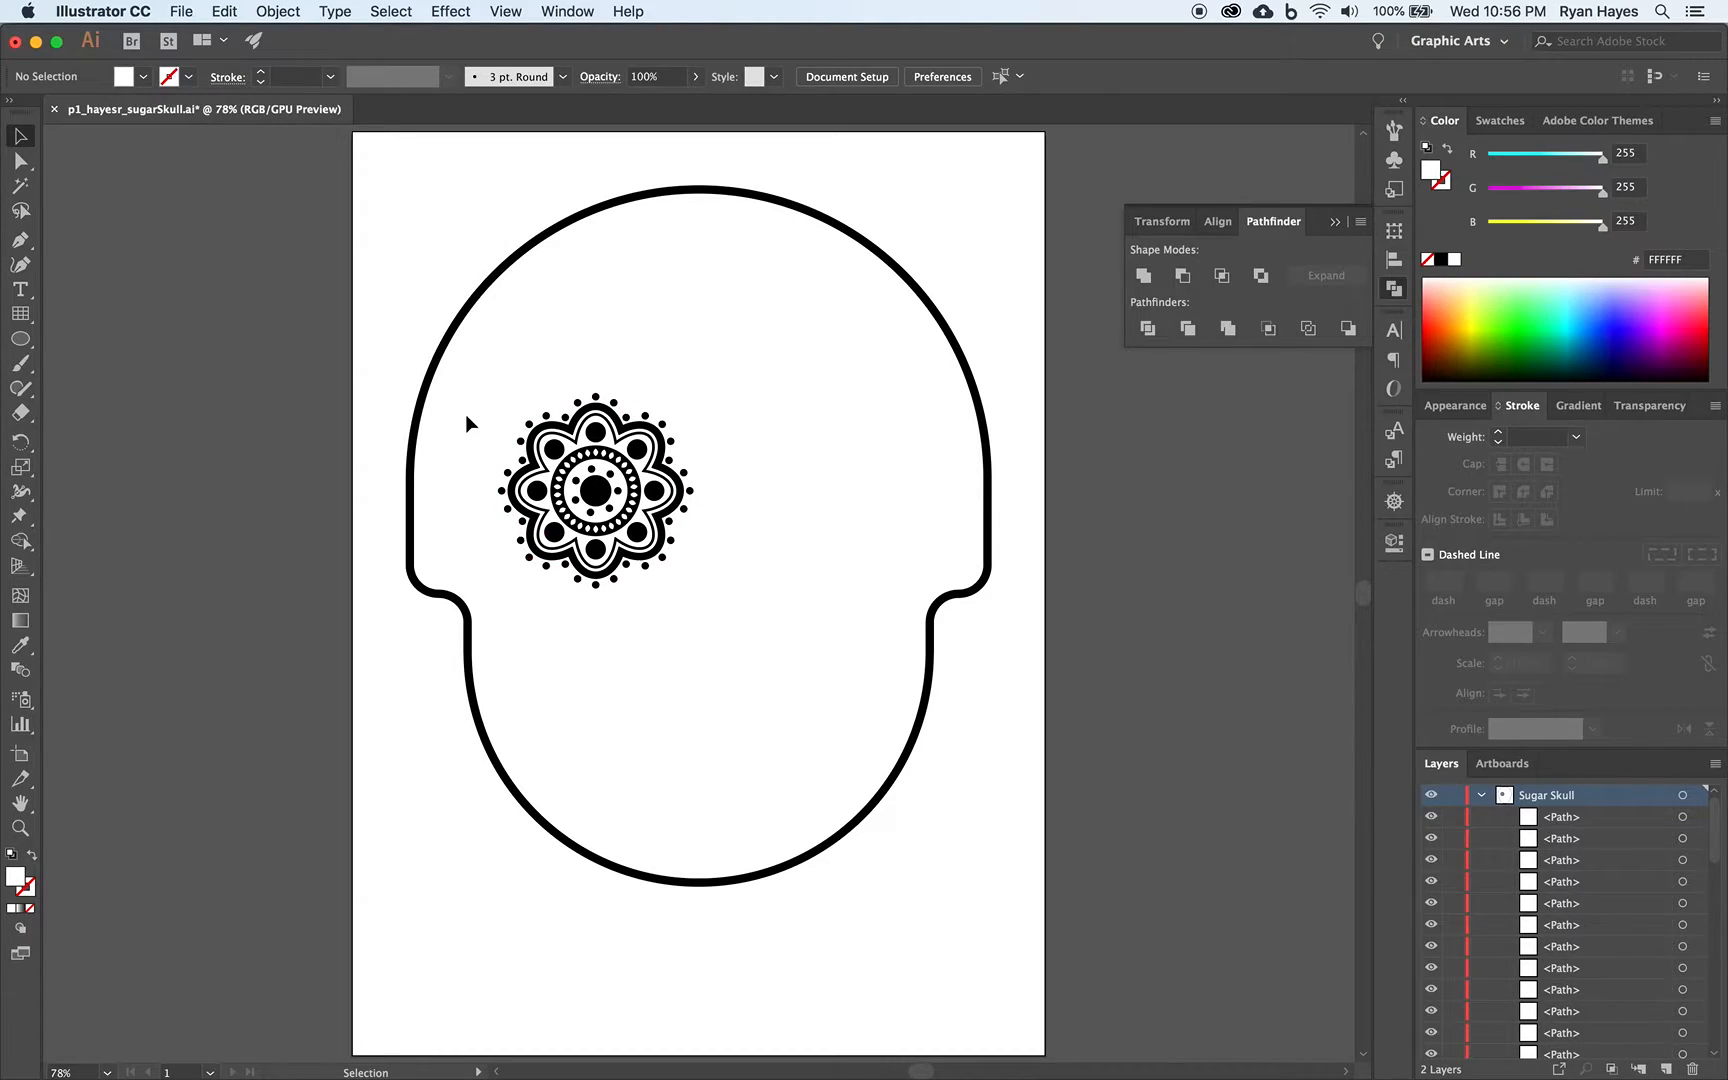
pyautogui.moveTo(467, 380); pyautogui.dragTo(709, 591)
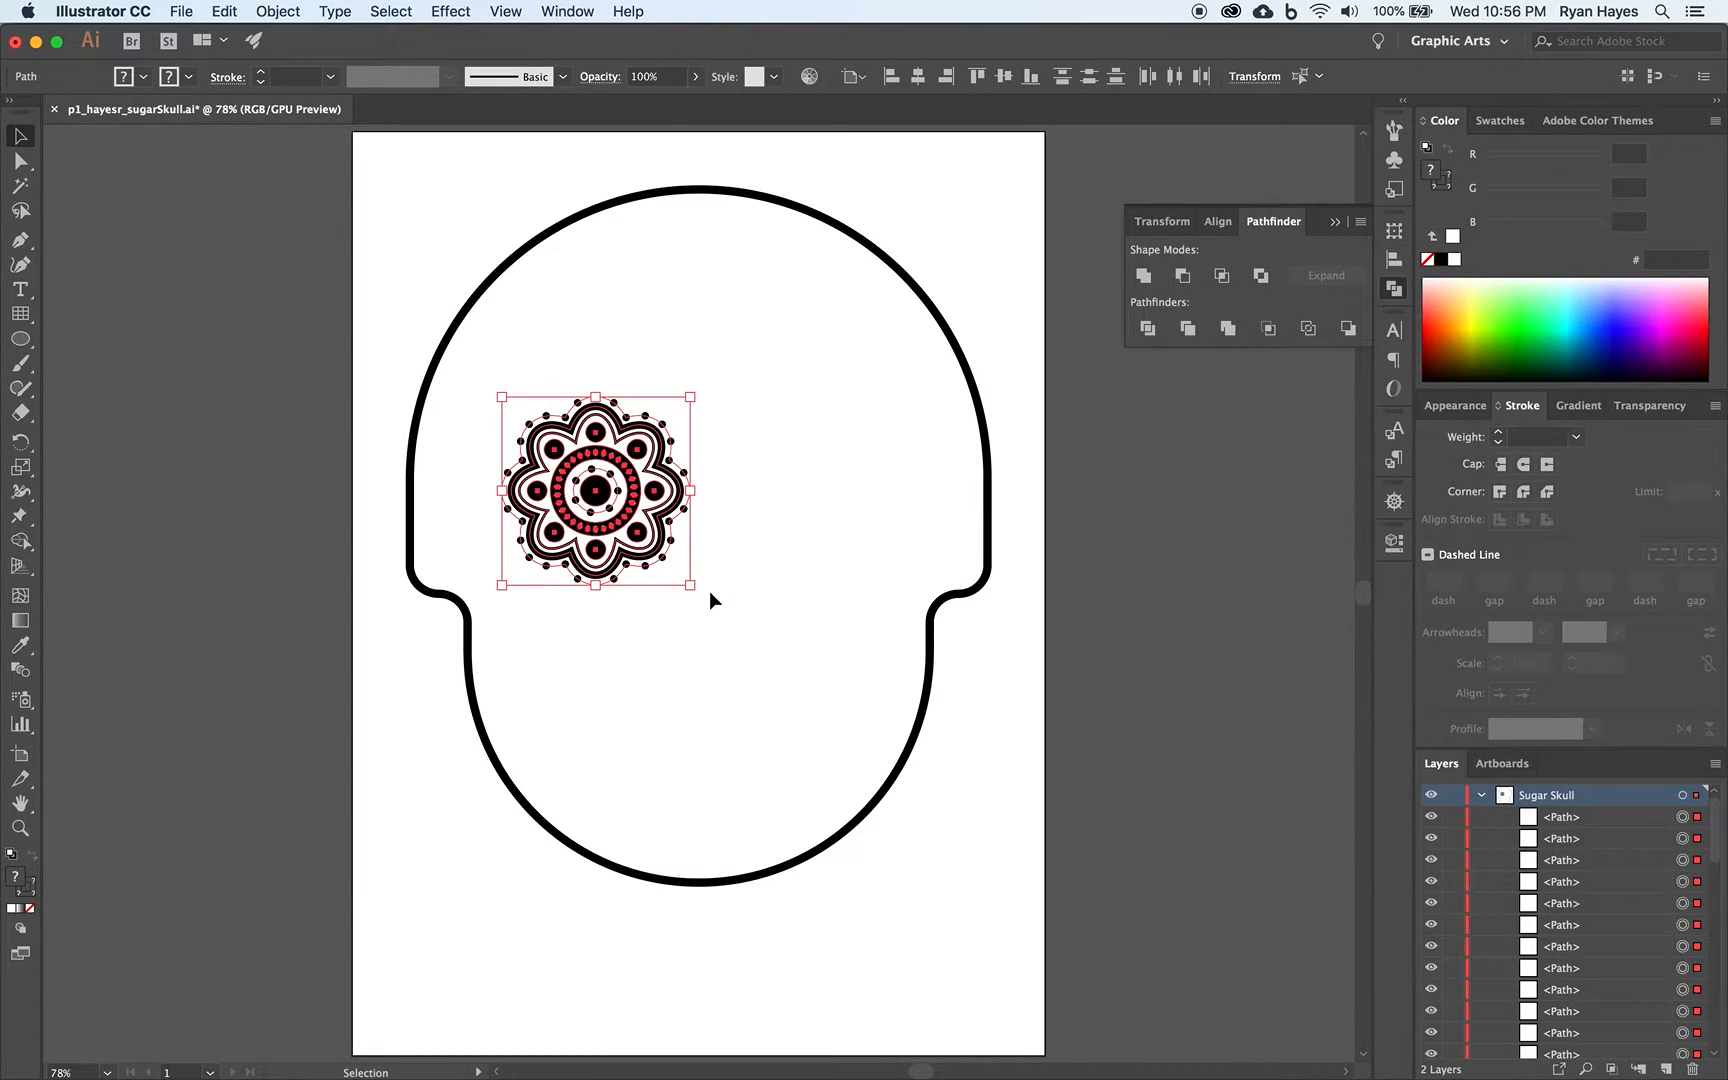
pyautogui.click(295, 12)
pyautogui.moveTo(316, 123)
pyautogui.click(289, 87)
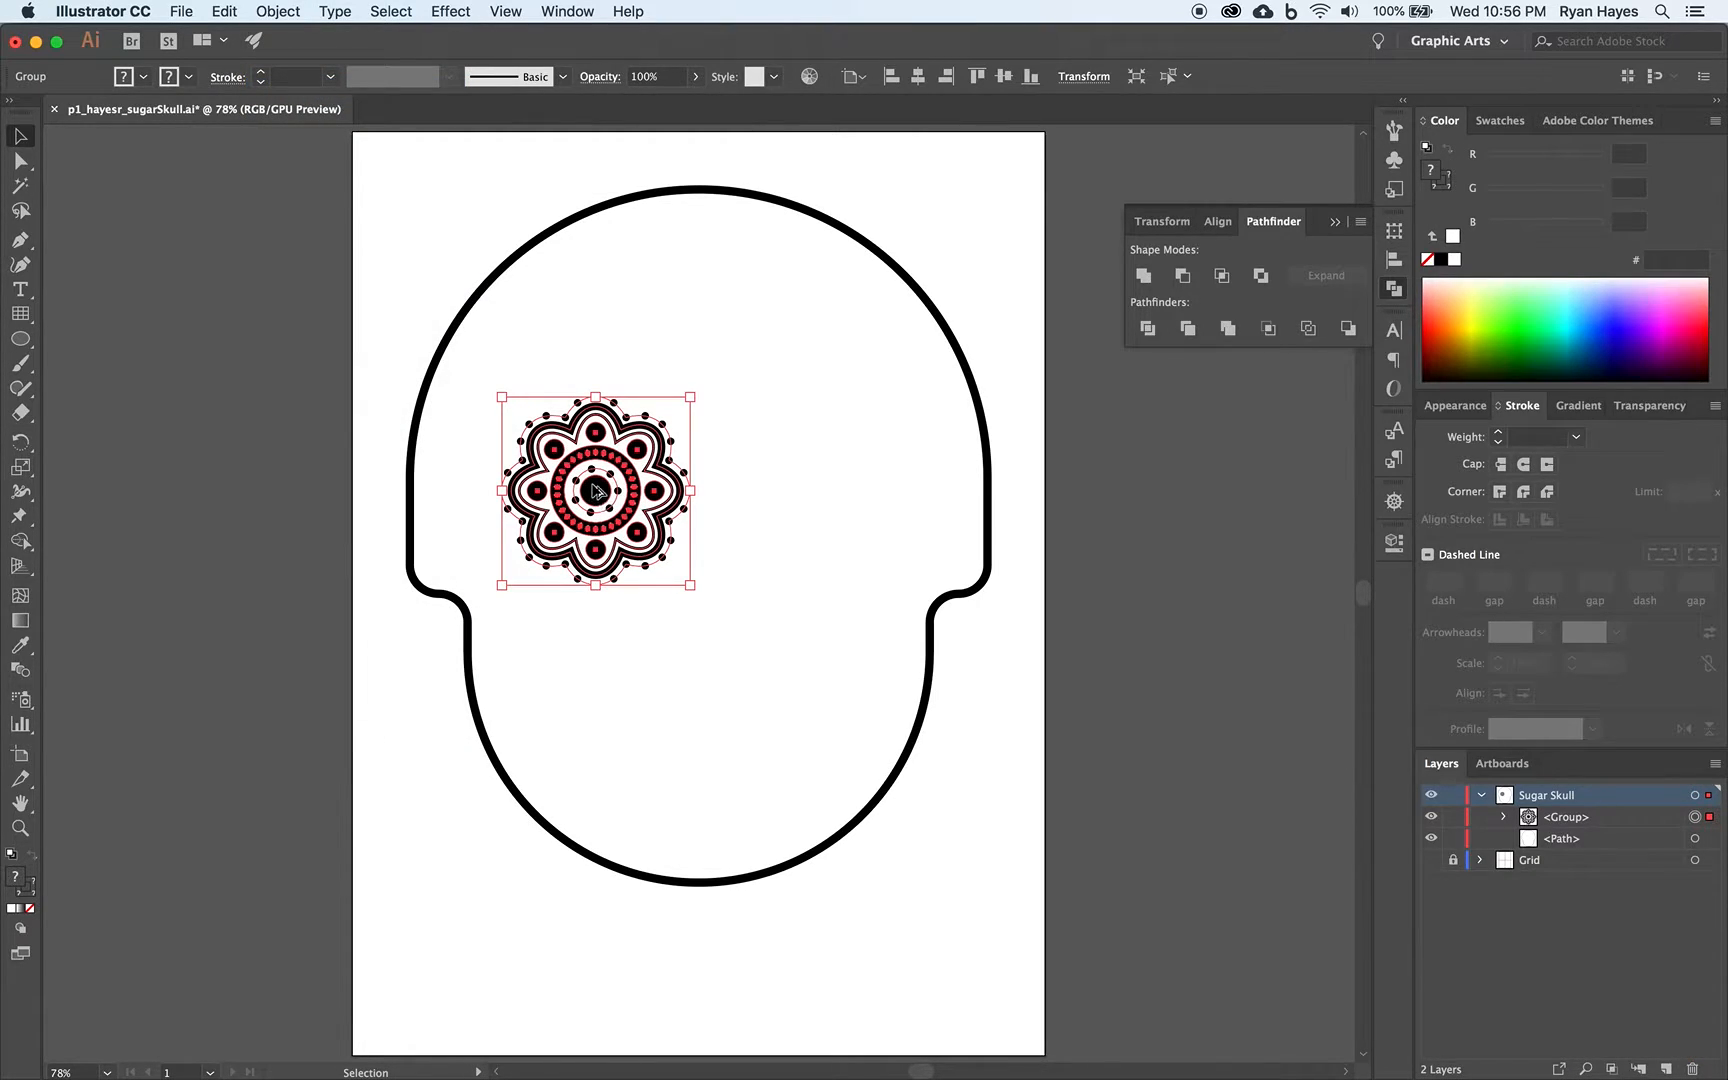
# Duplicate the eye group straight across to the right half of the skull, offset by about 3.83 in
pyautogui.moveTo(593, 490); pyautogui.dragTo(817, 491)
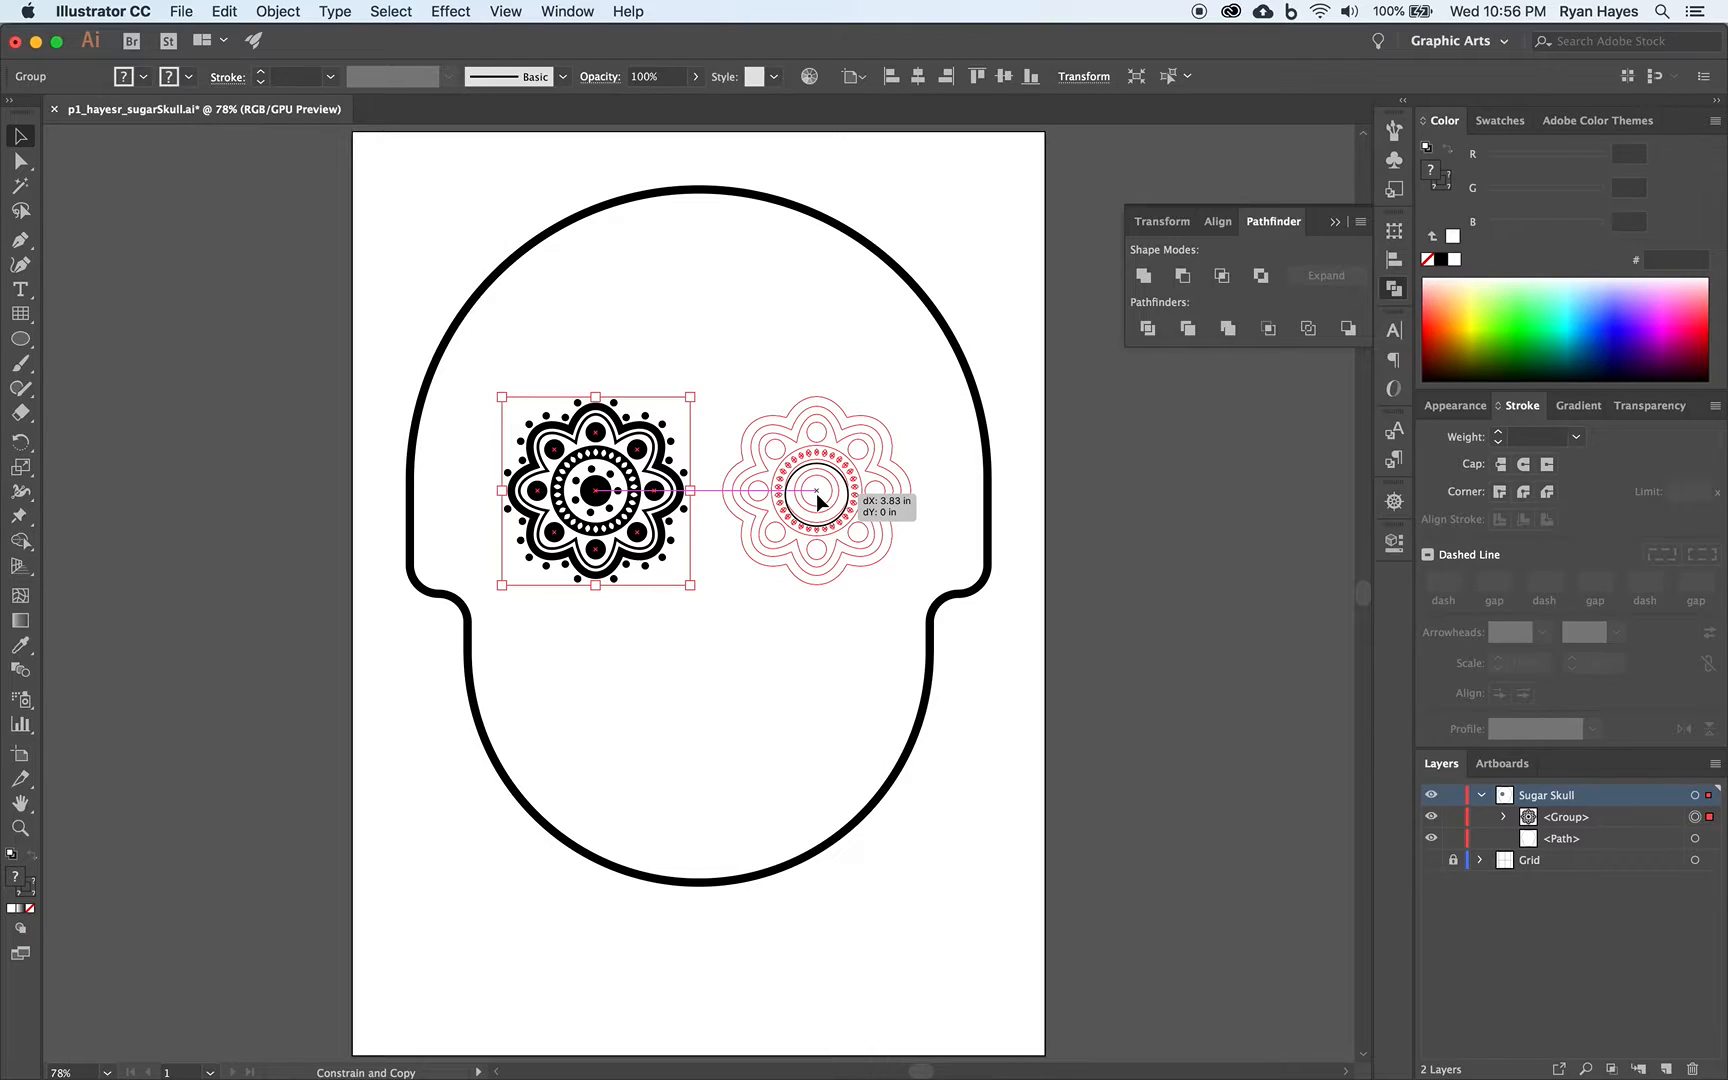
pyautogui.moveTo(817, 494); pyautogui.dragTo(817, 494)
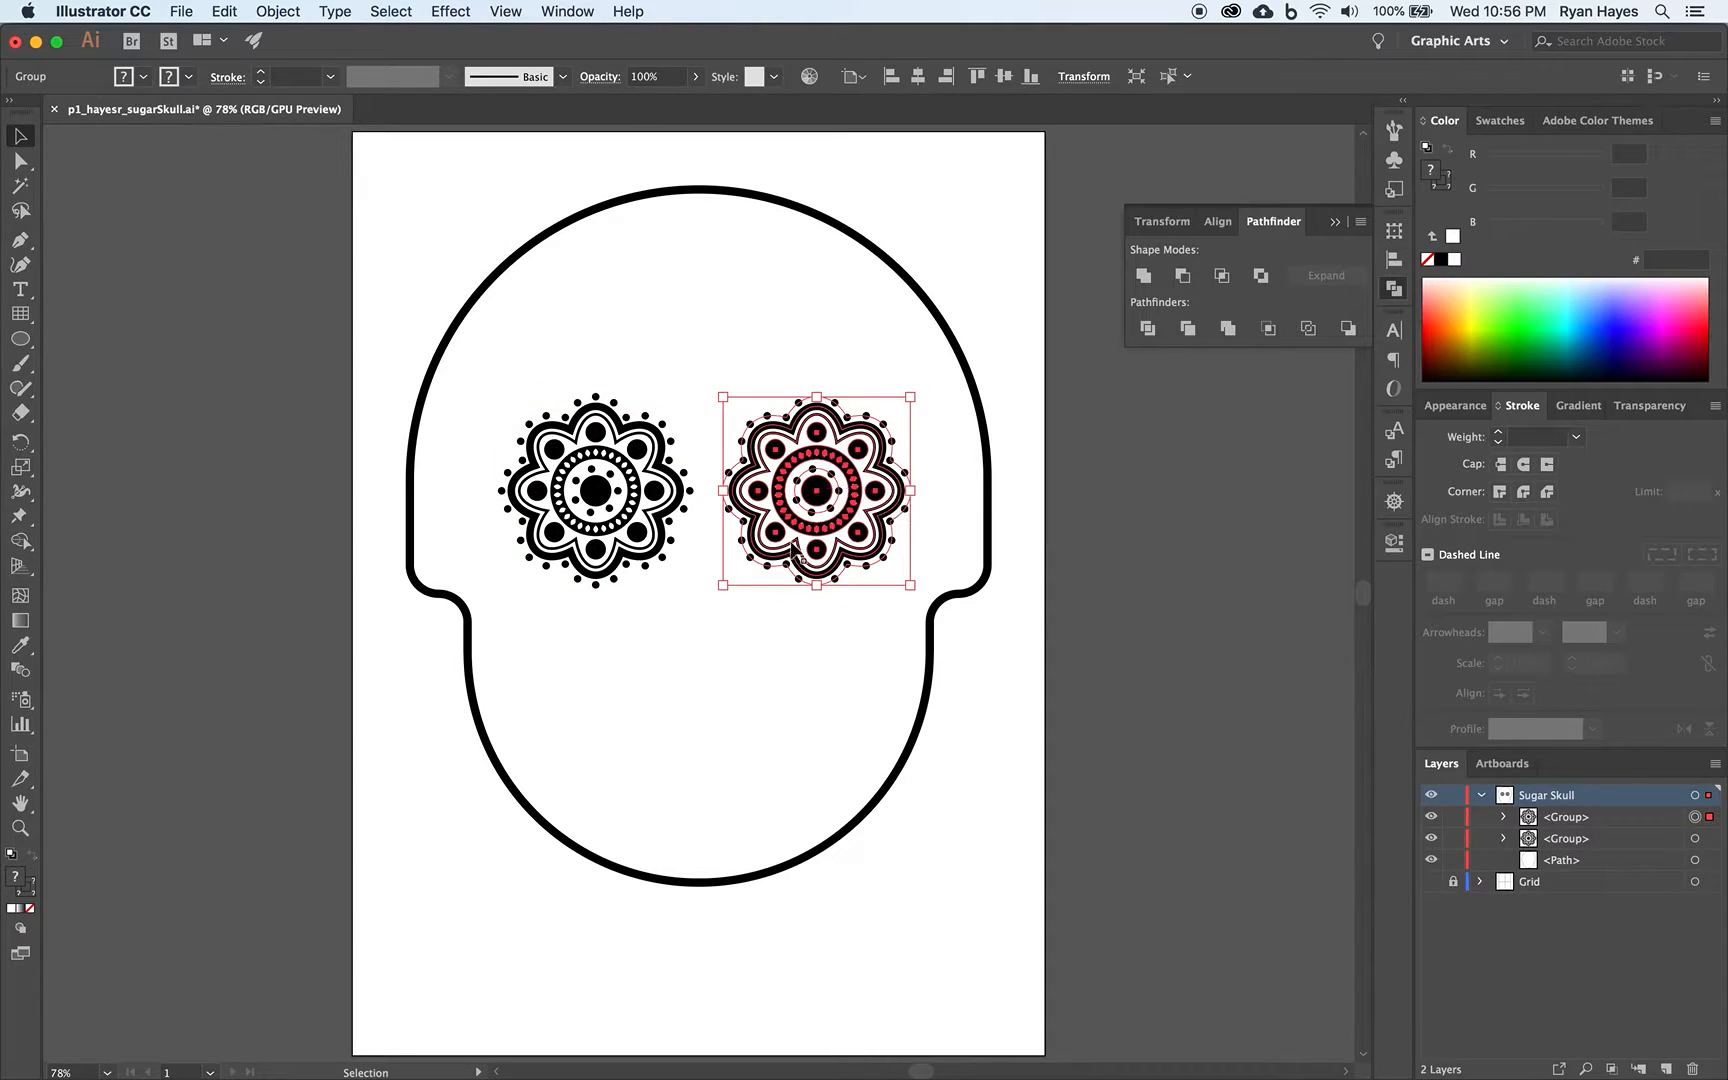
pyautogui.click(698, 671)
# Spread the eyes apart by nudging the left eye four large increments left and the right eye two large increments right
pyautogui.moveTo(450, 415); pyautogui.dragTo(652, 547)
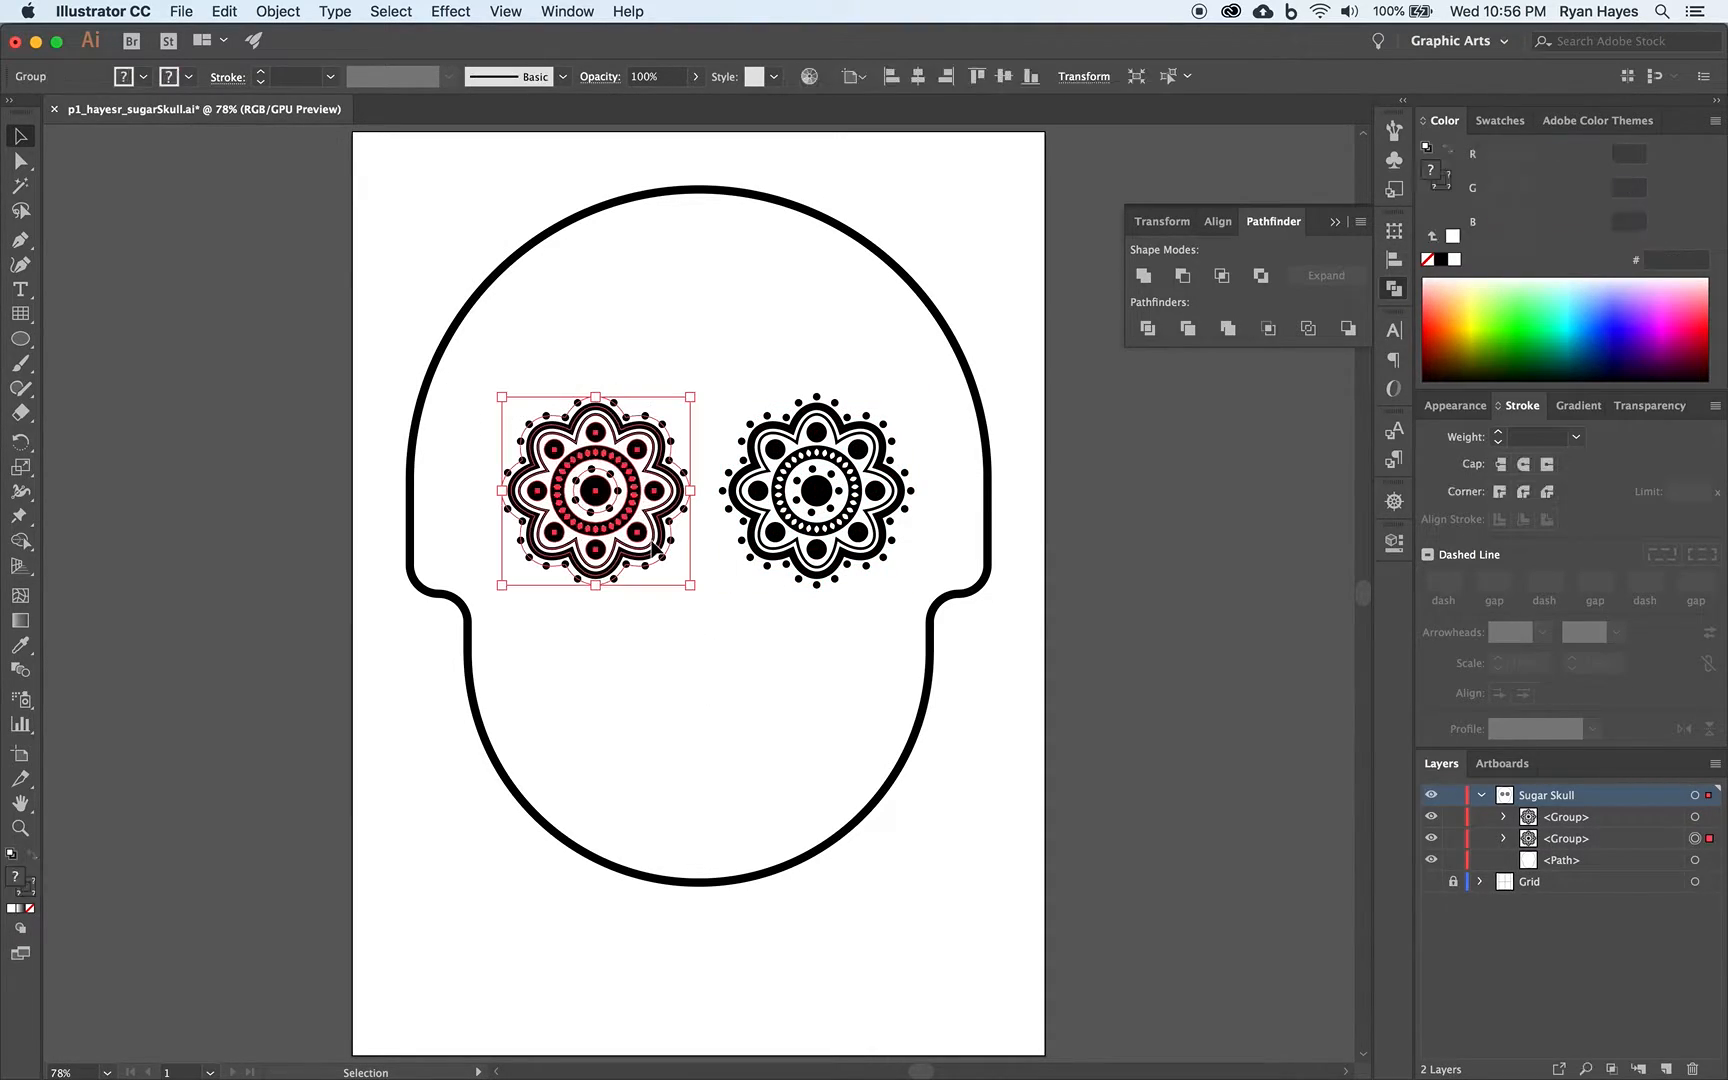
pyautogui.hotkey('shift', 'Left')
pyautogui.hotkey('shift', 'Left')
pyautogui.hotkey('shift', 'Left')
pyautogui.hotkey('shift', 'Left')
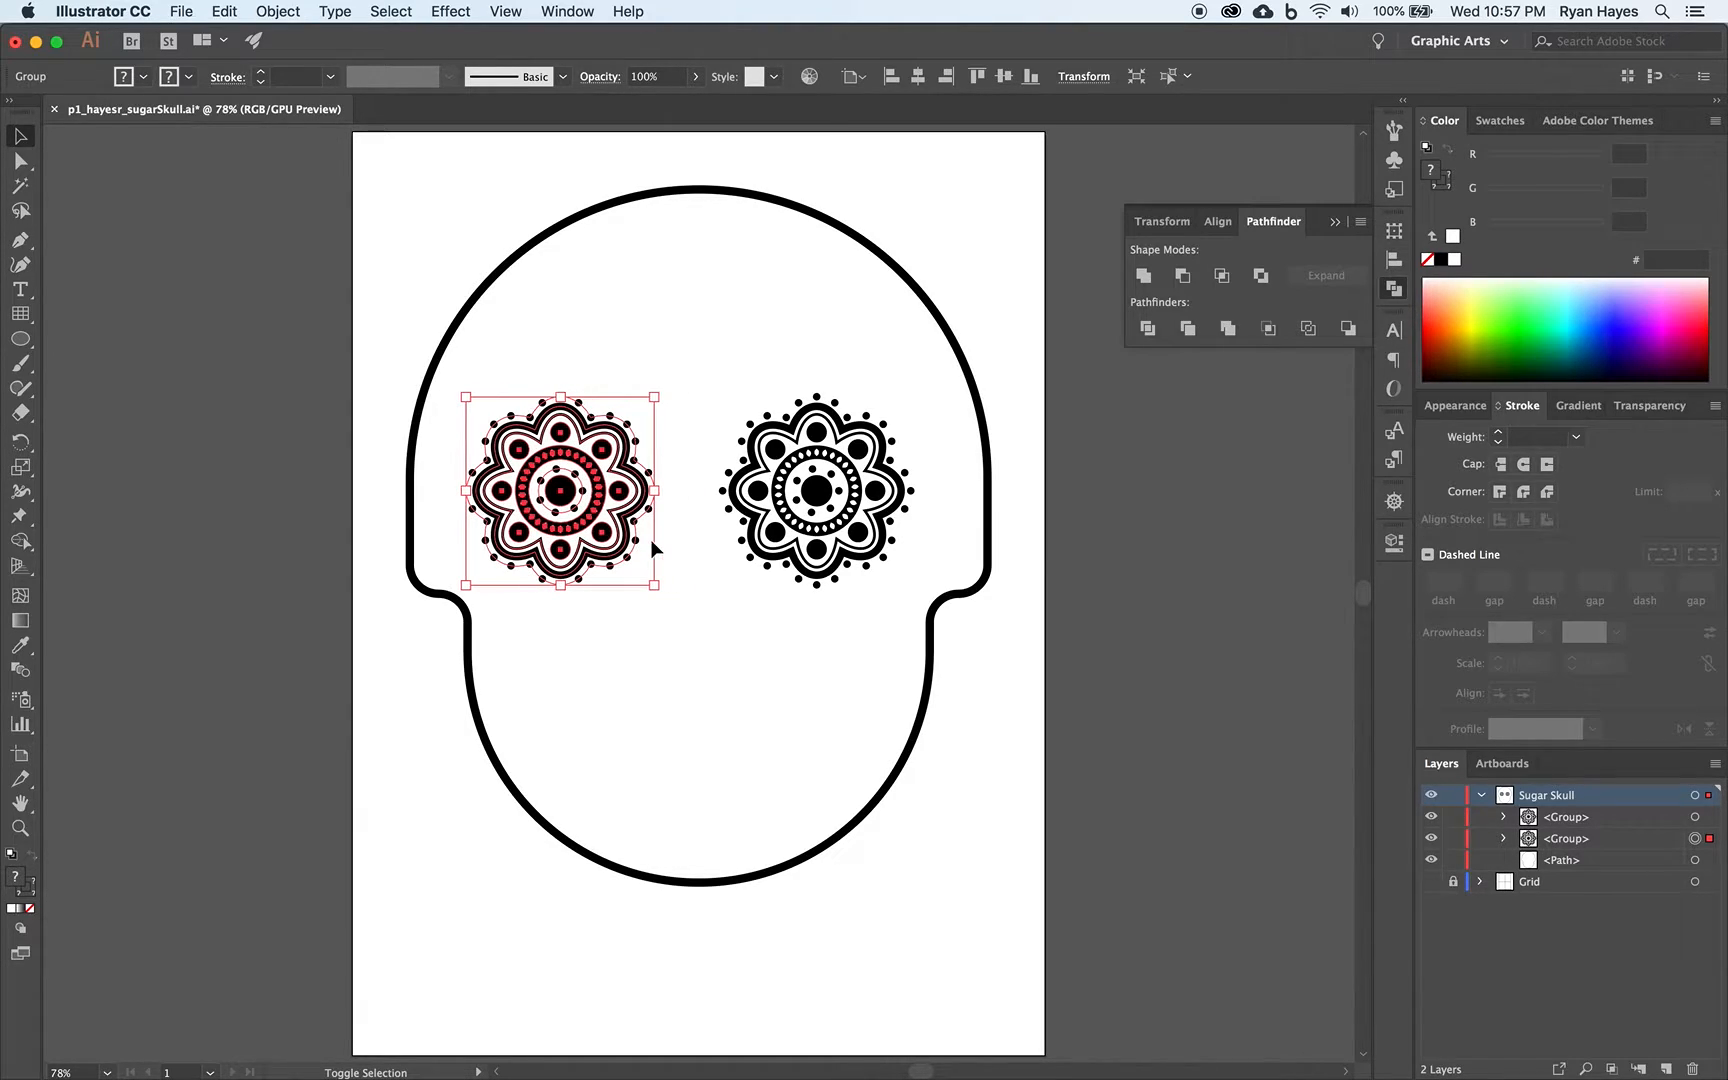
pyautogui.click(816, 493)
pyautogui.hotkey('shift', 'Right')
pyautogui.hotkey('shift', 'Right')
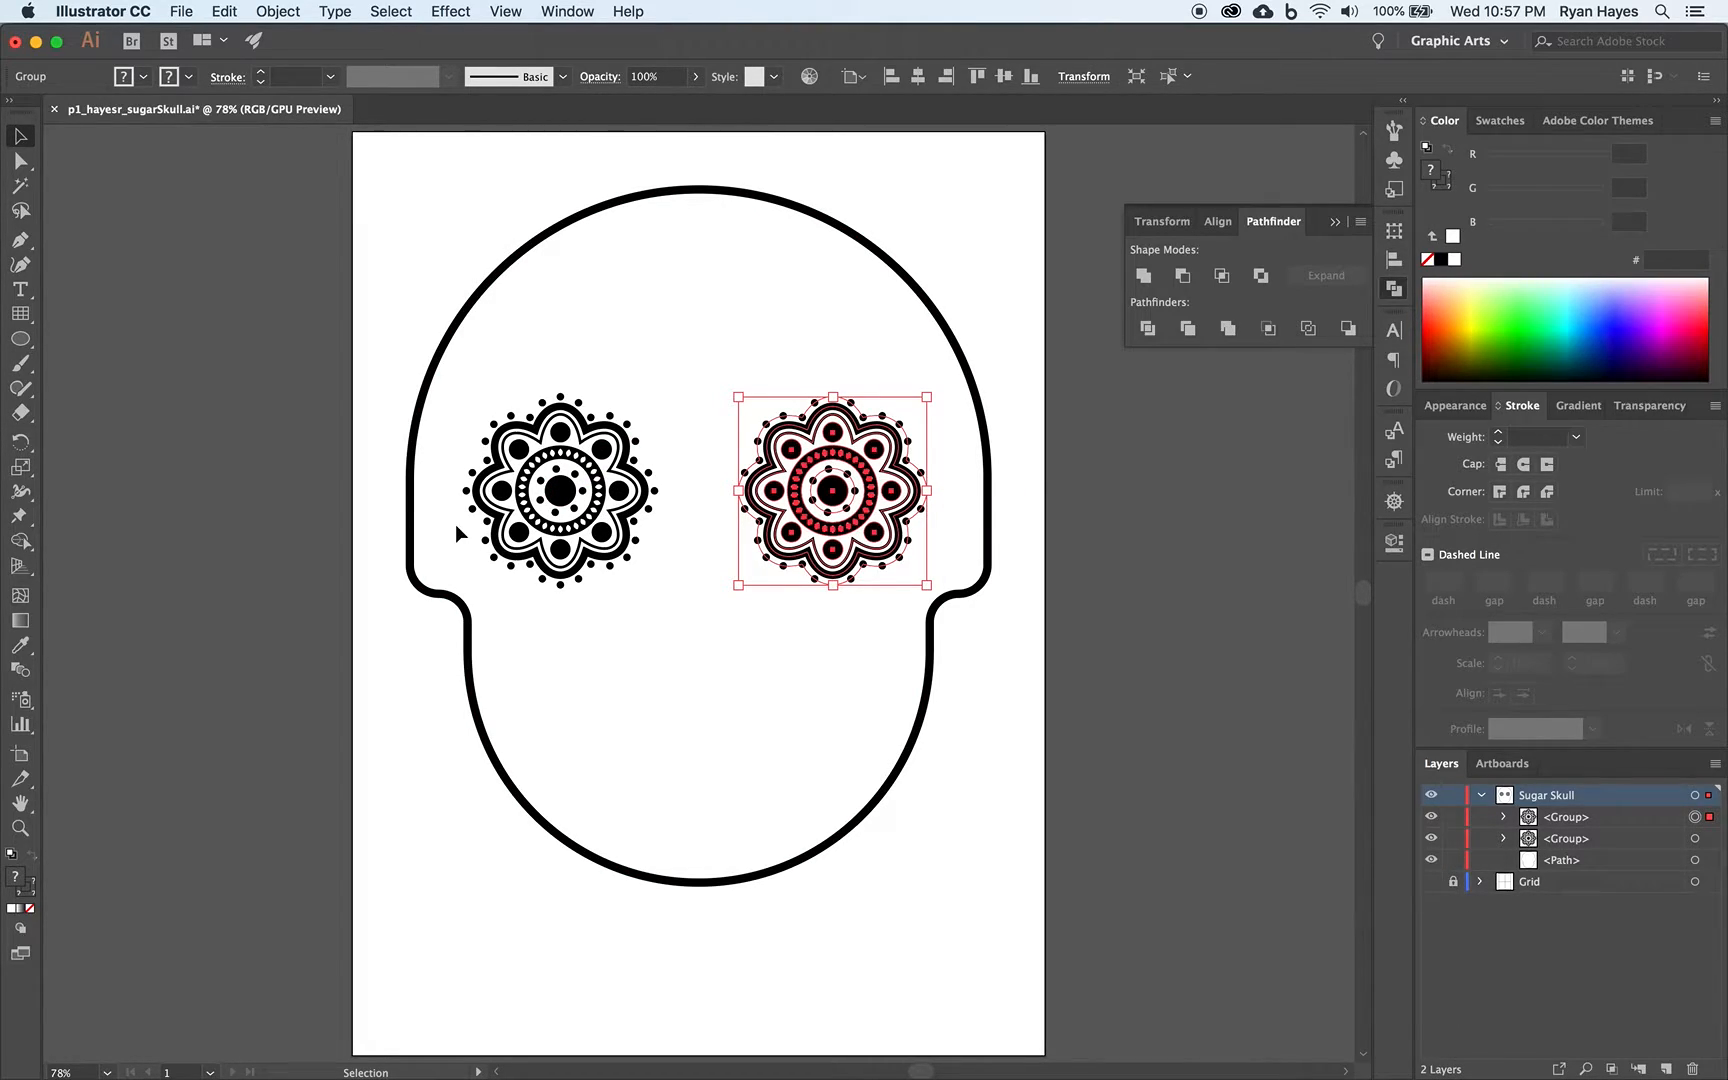
# Select both flower eyes and combine them into one group
pyautogui.keyDown('shift'); pyautogui.click(573, 509); pyautogui.keyUp('shift')
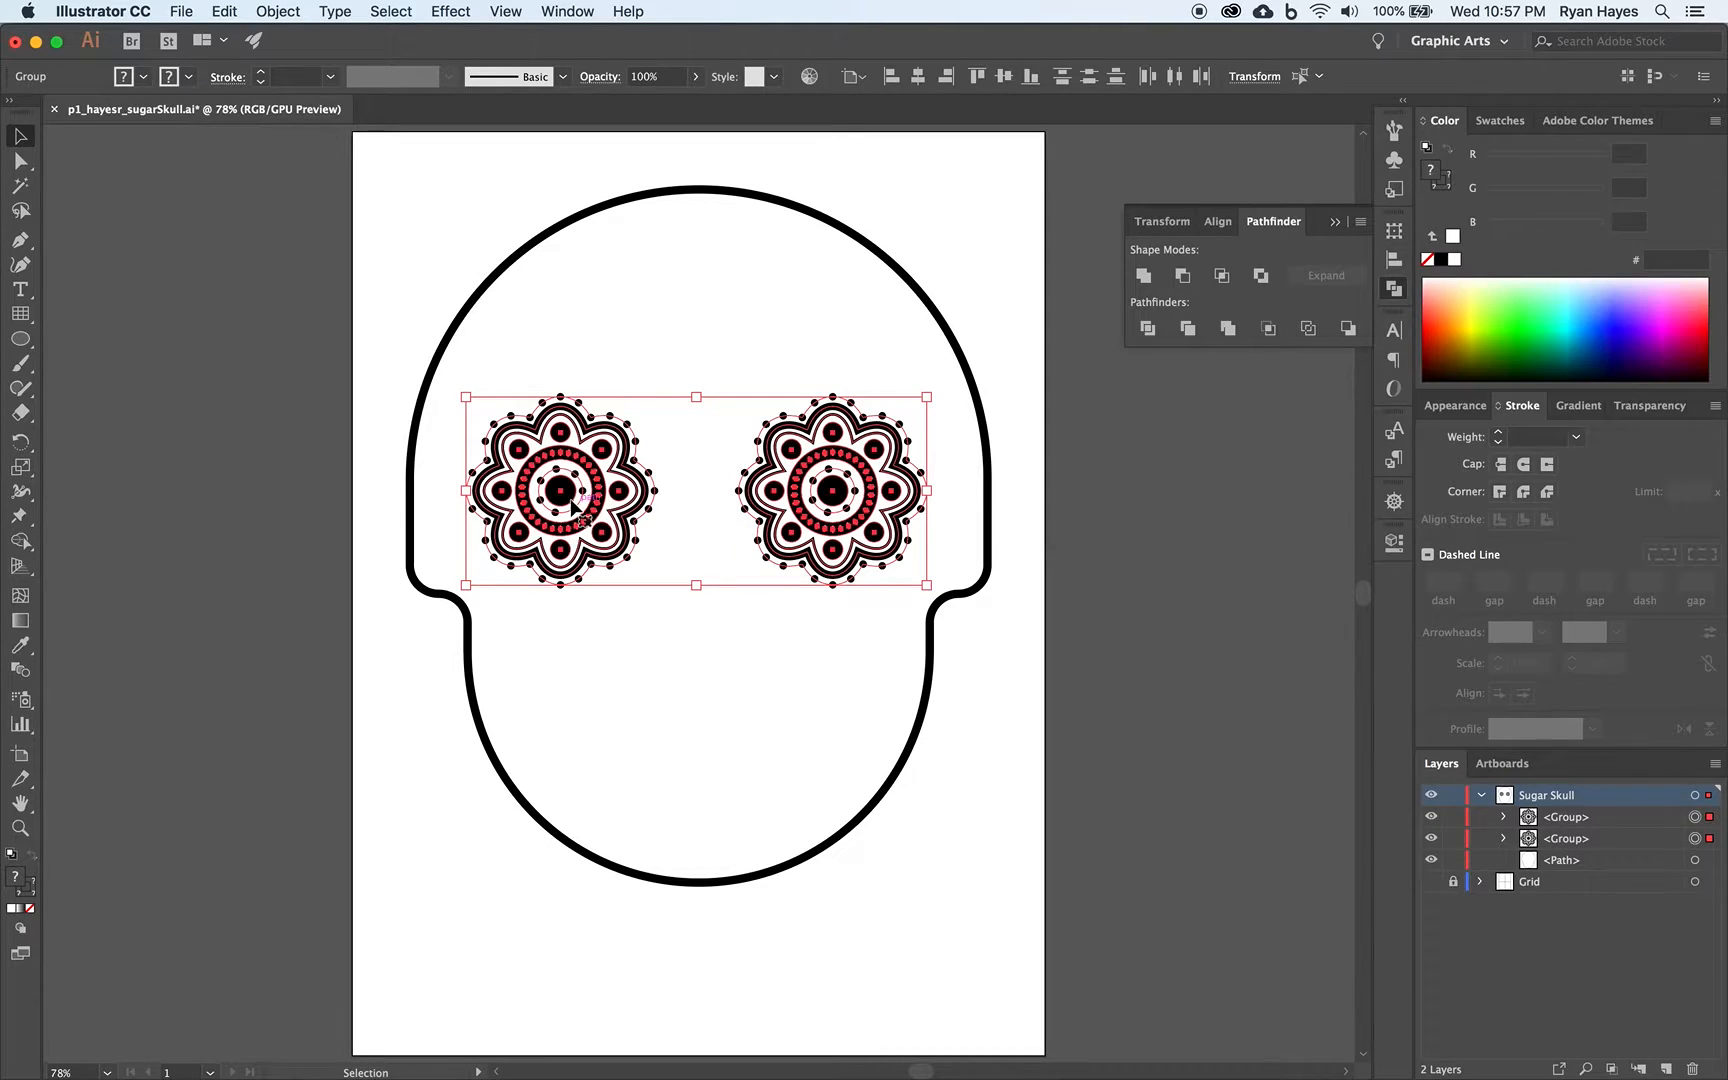
pyautogui.press('a')
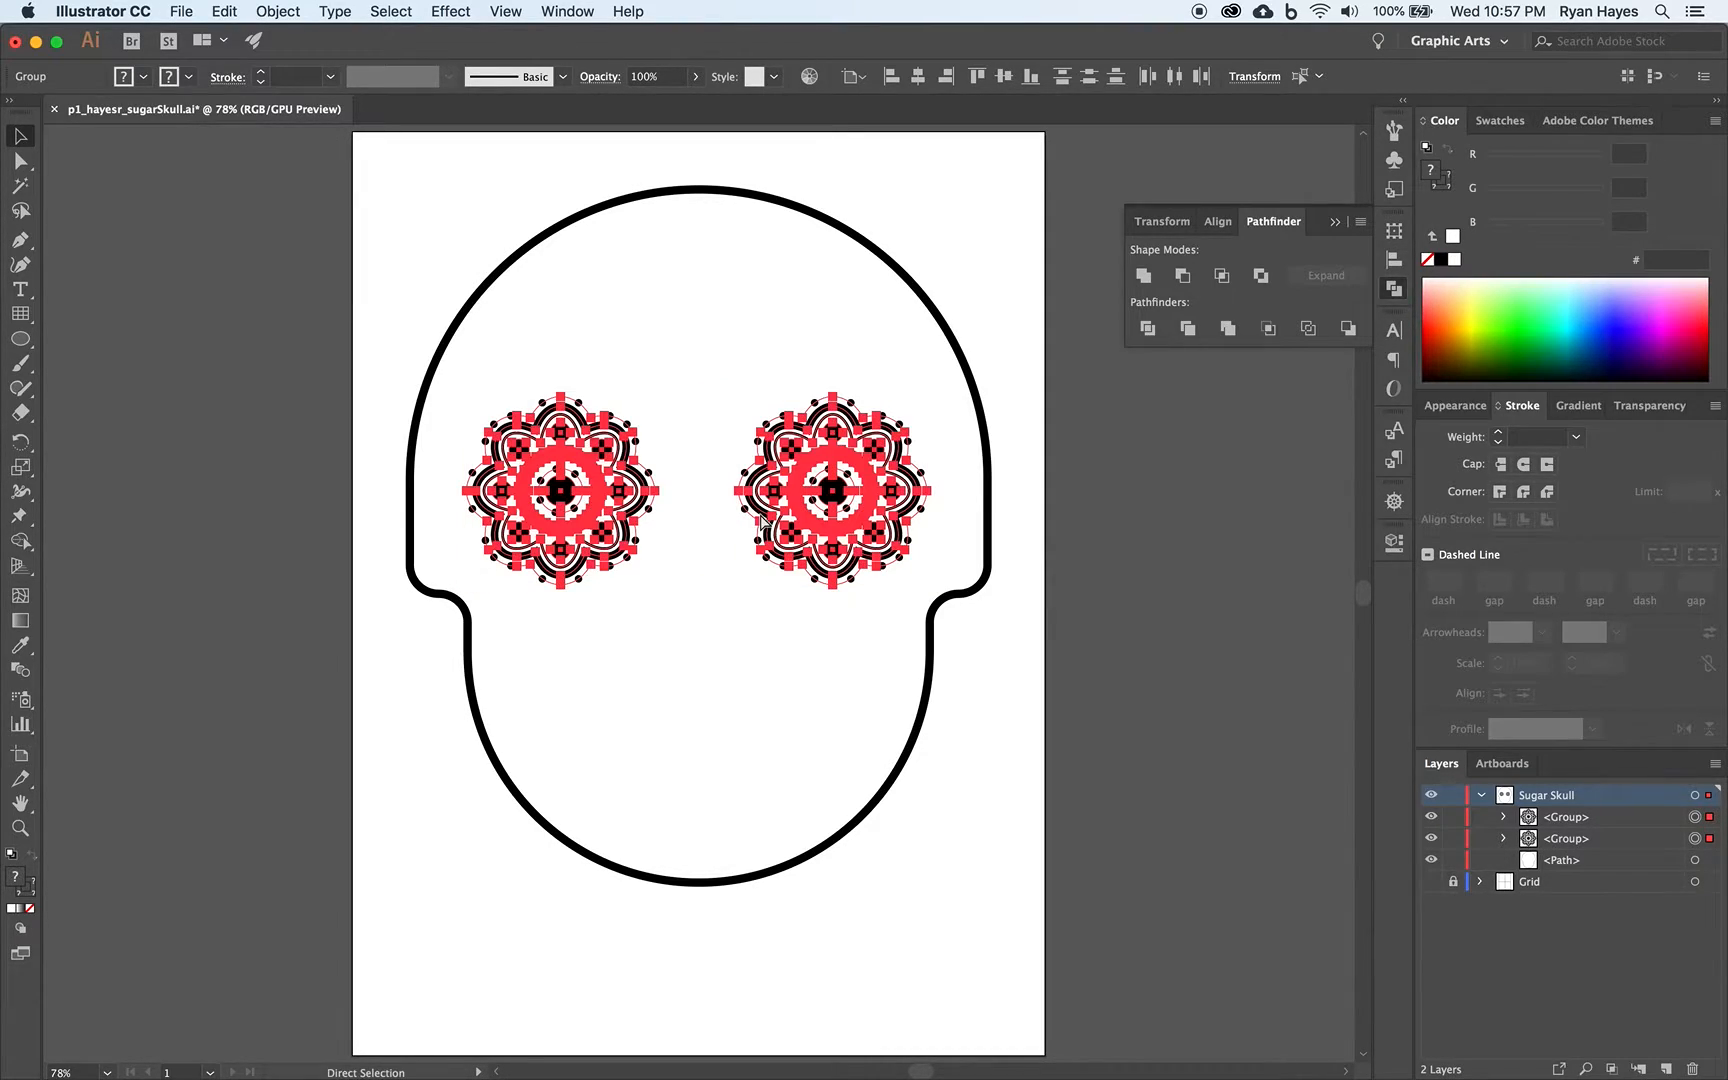
pyautogui.press('v')
pyautogui.press('super+g')
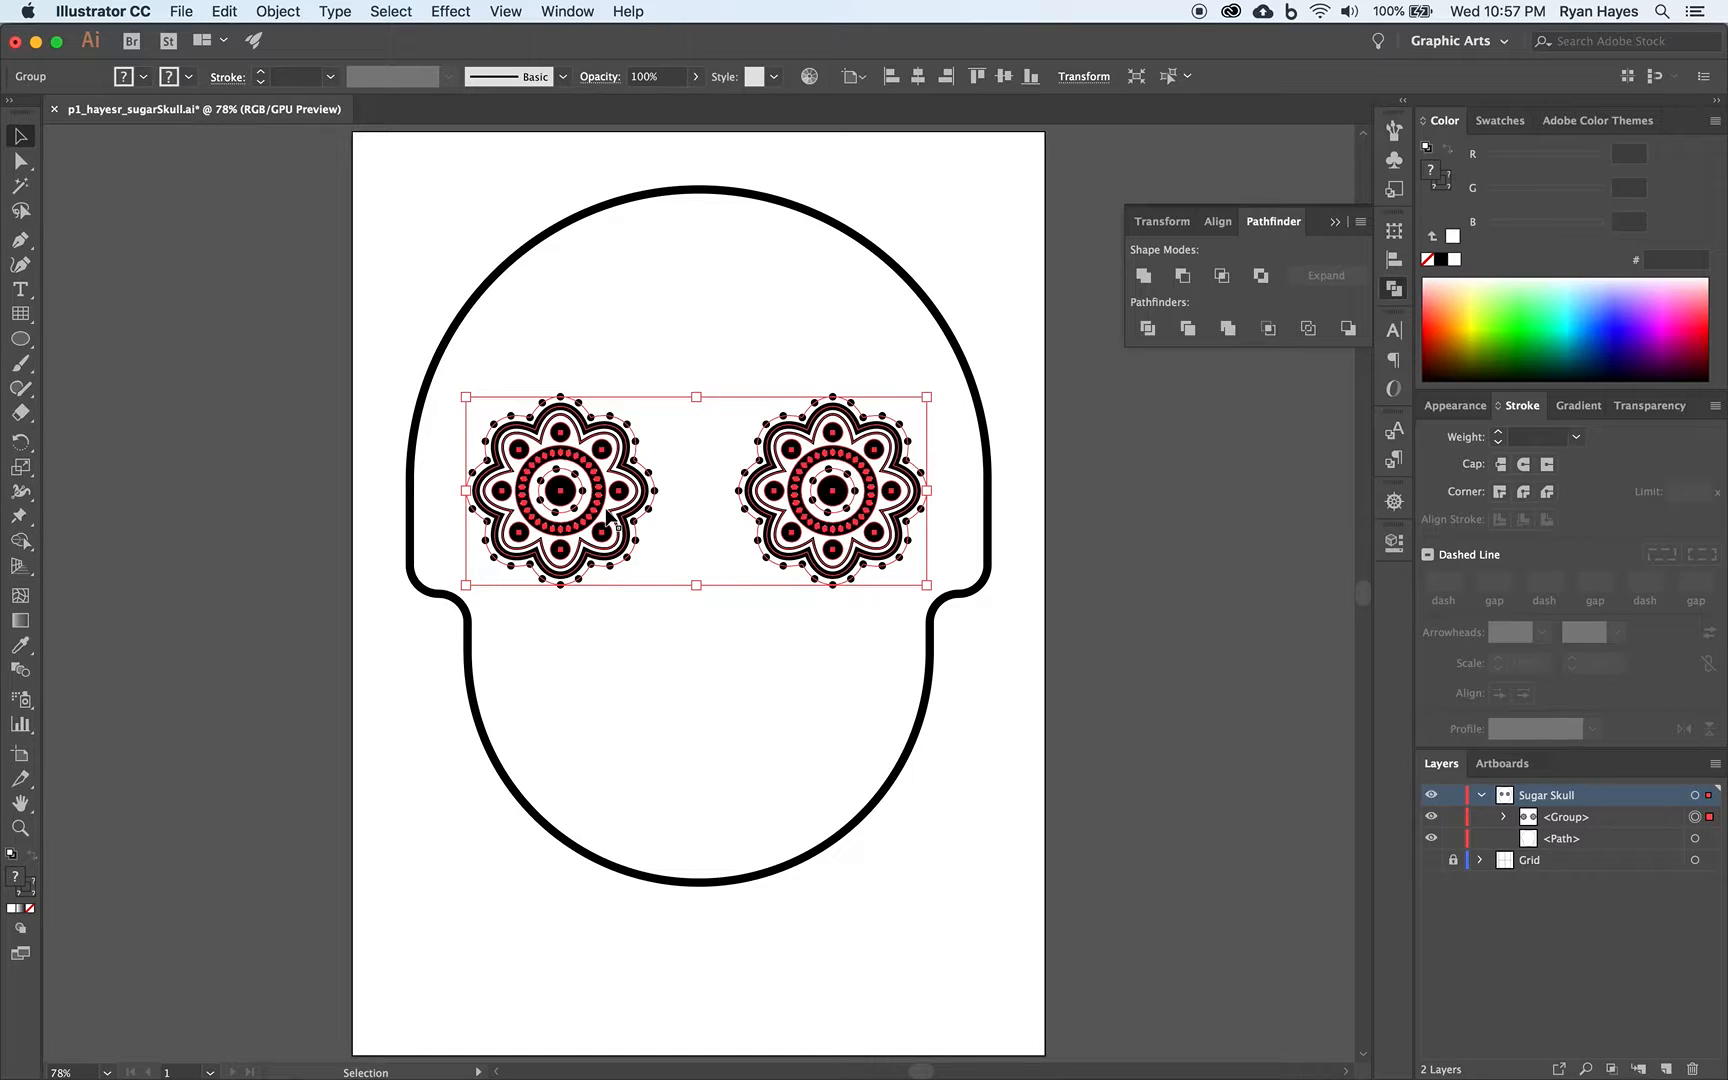
# Centre the eye pair horizontally on the skull outline, using the outline as the key object for alignment
pyautogui.keyDown('shift'); pyautogui.click(474, 676); pyautogui.keyUp('shift')
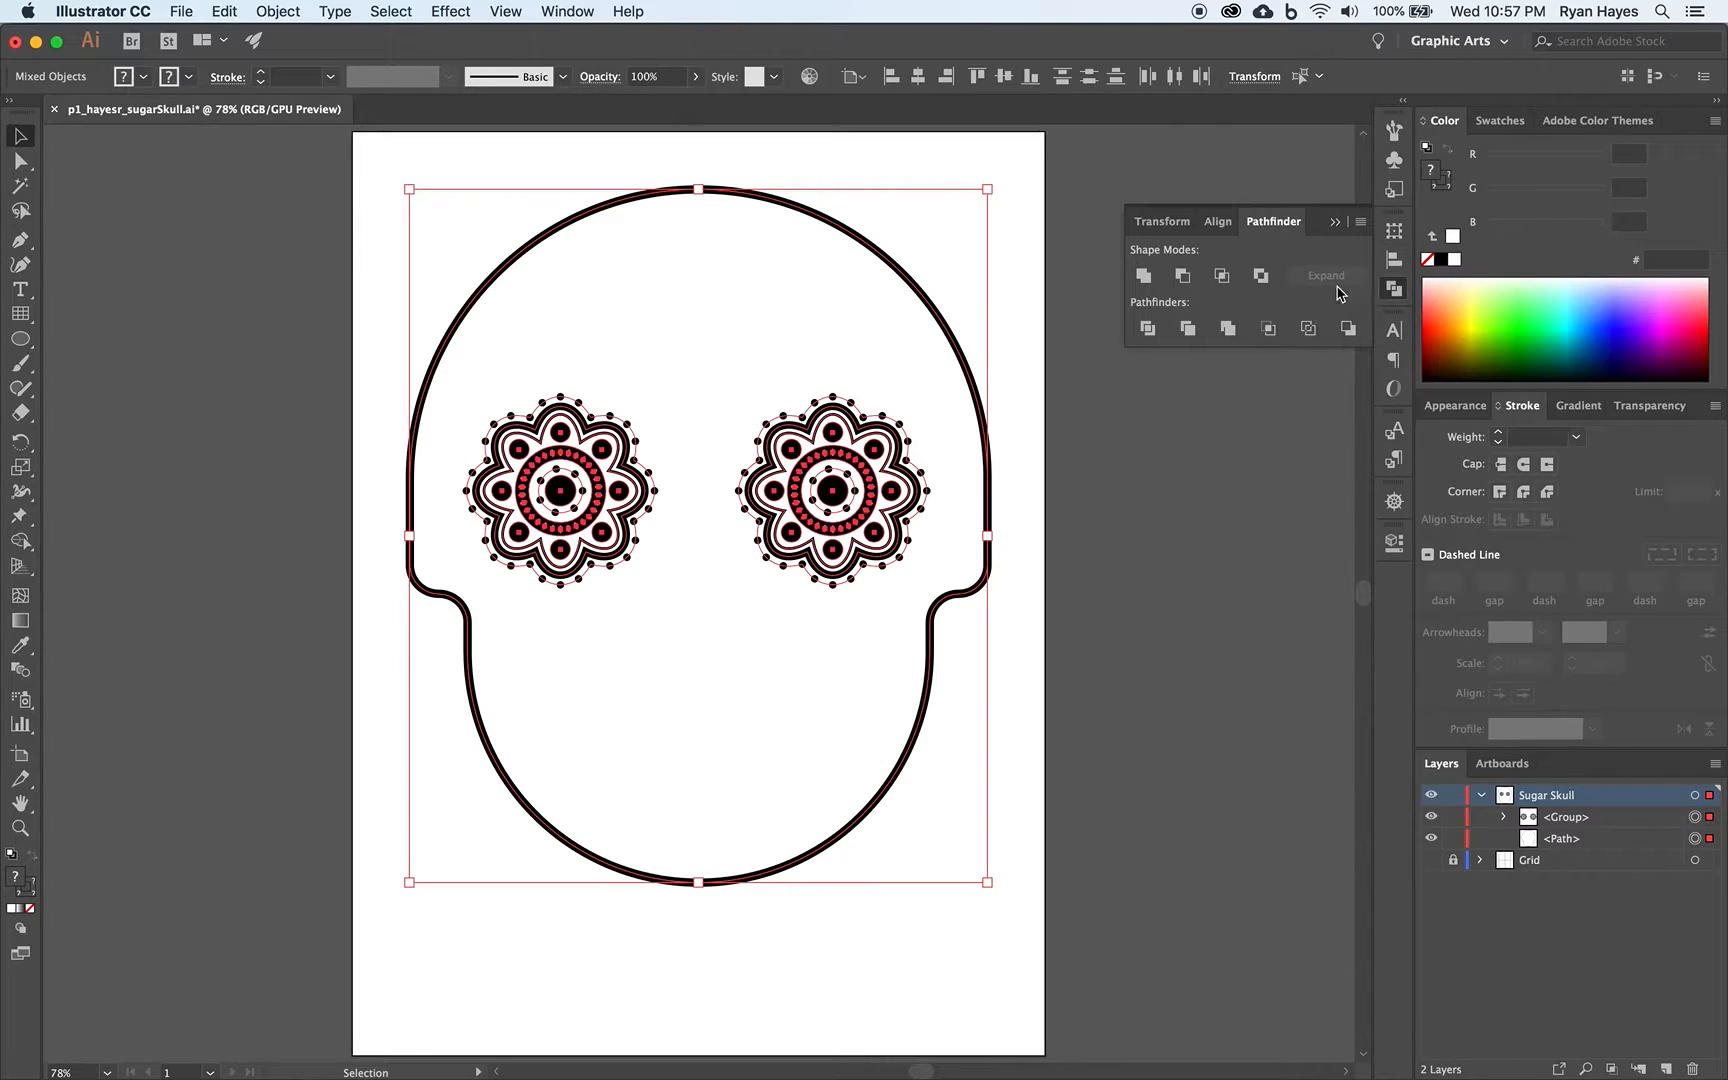
pyautogui.click(1394, 259)
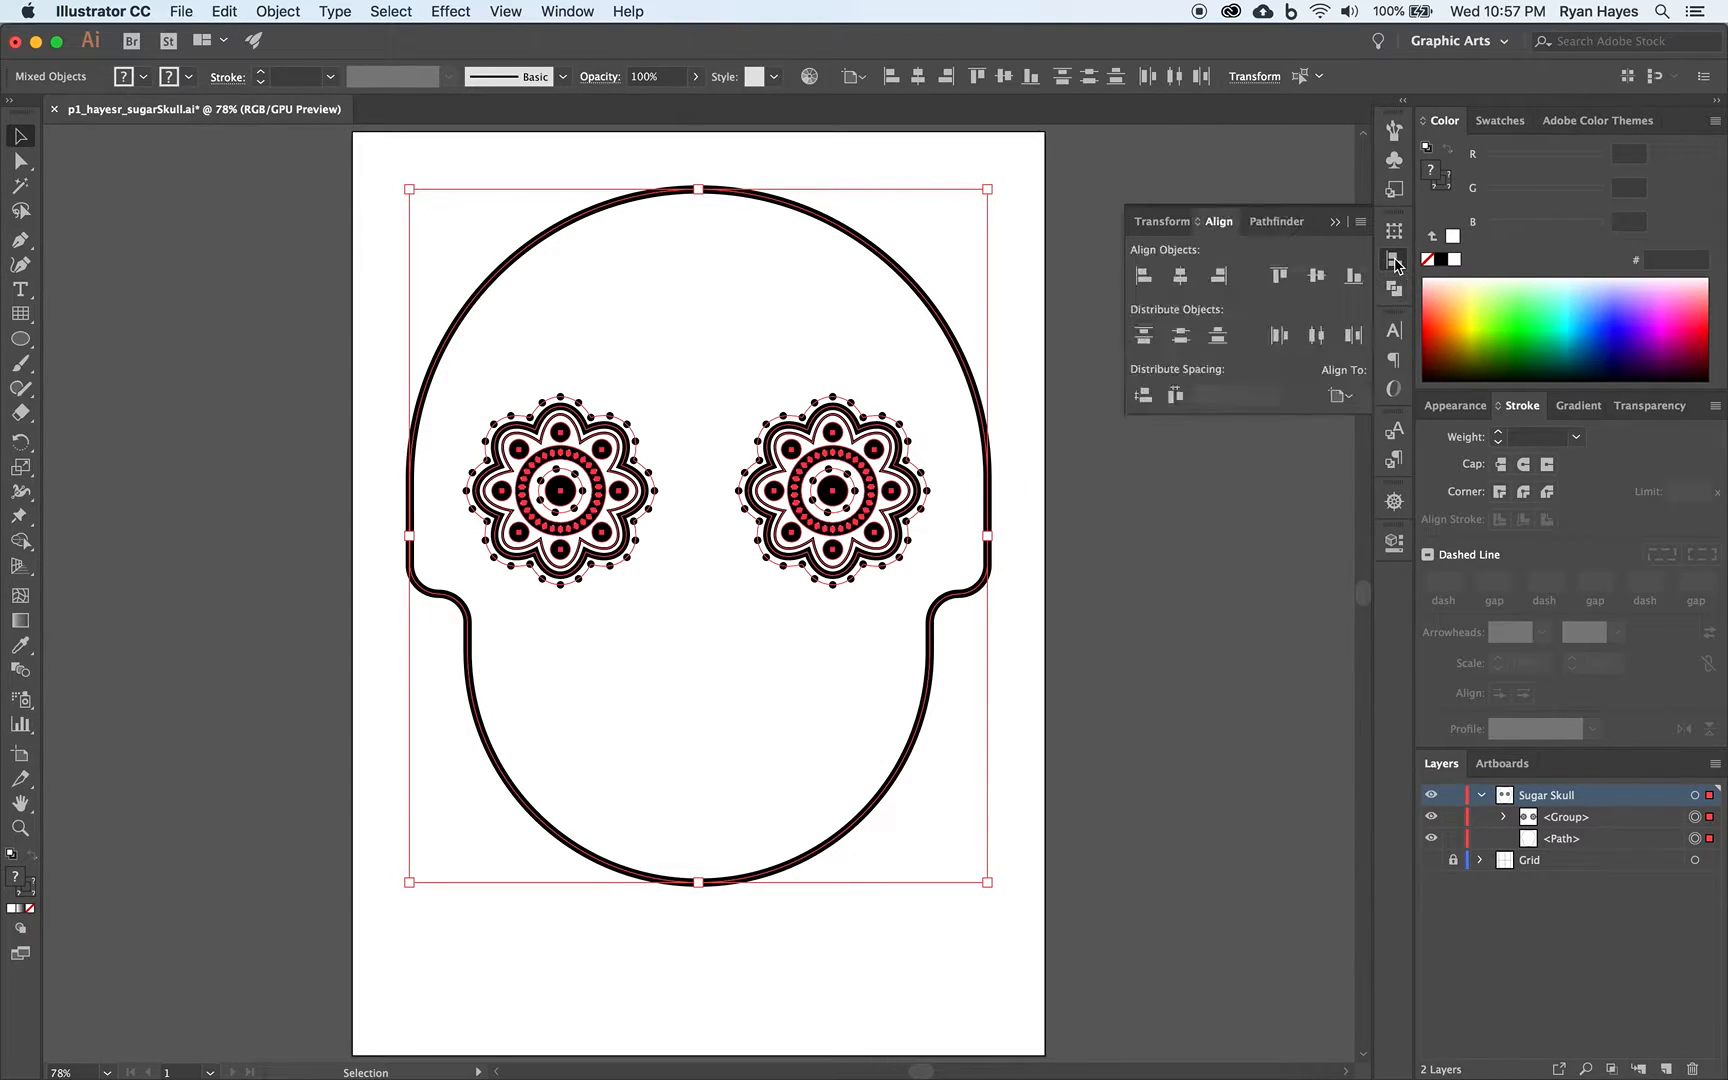
pyautogui.click(1342, 397)
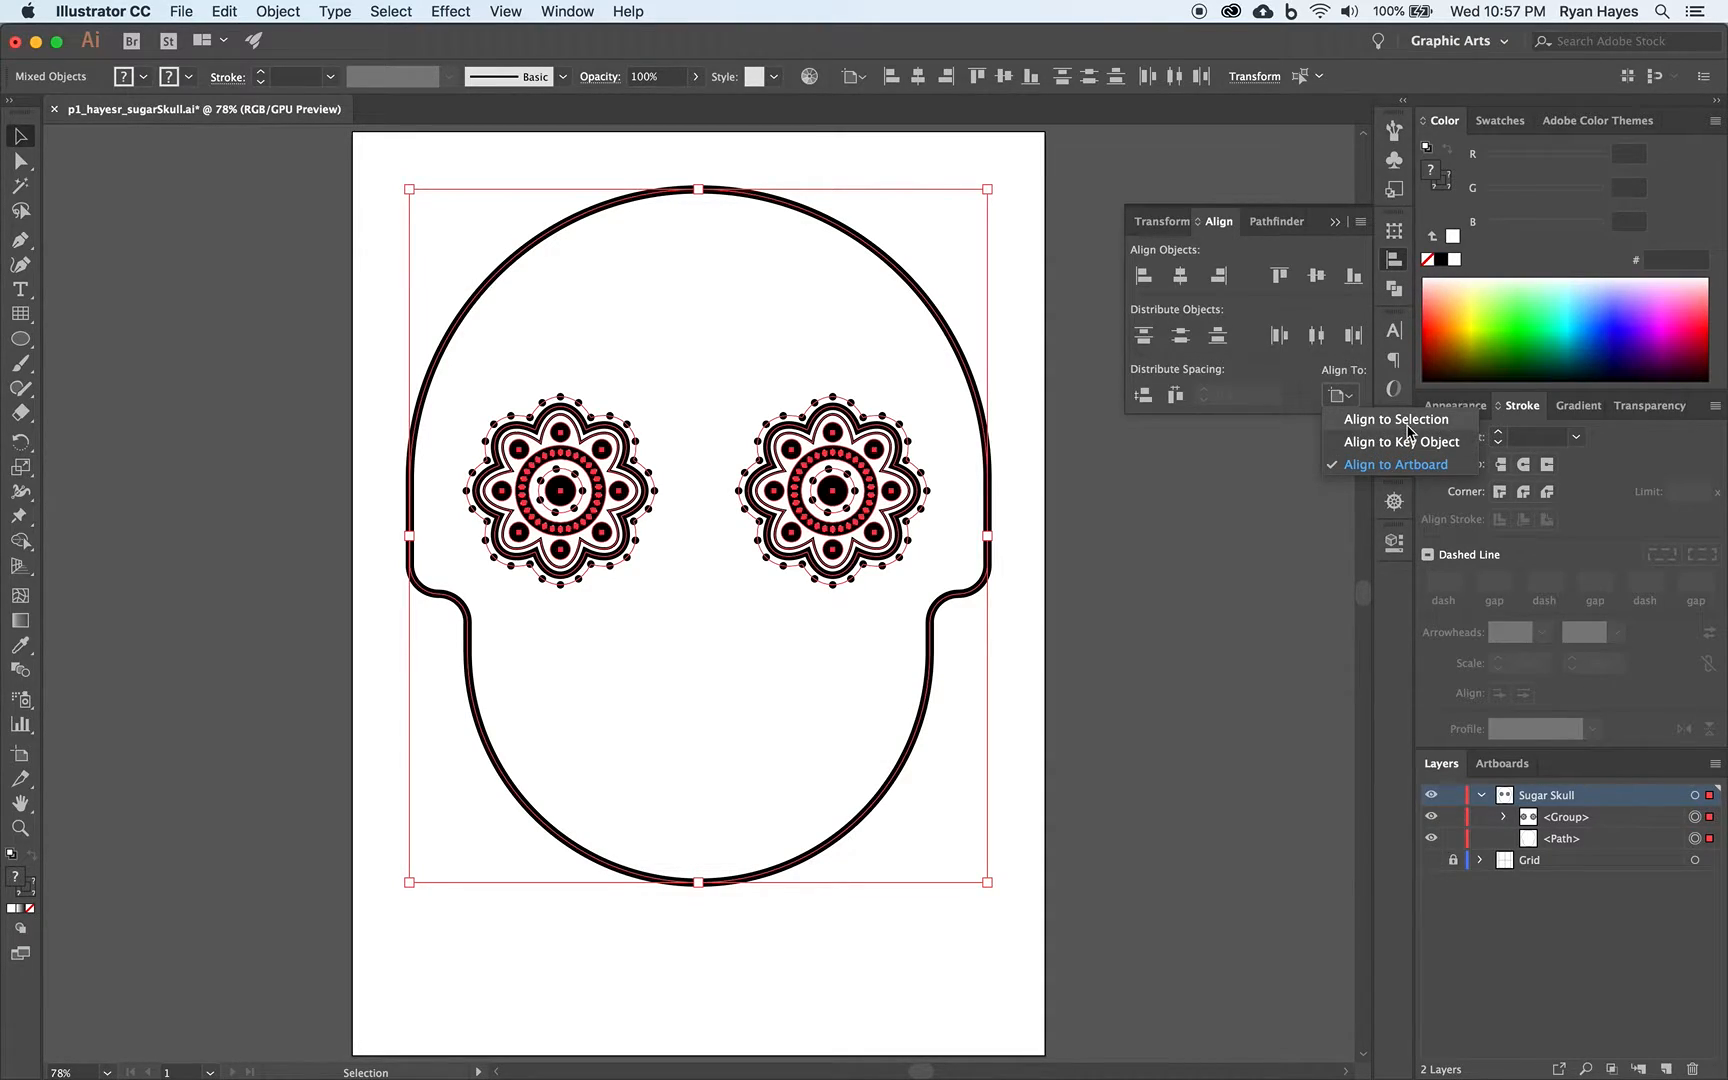
pyautogui.click(1409, 421)
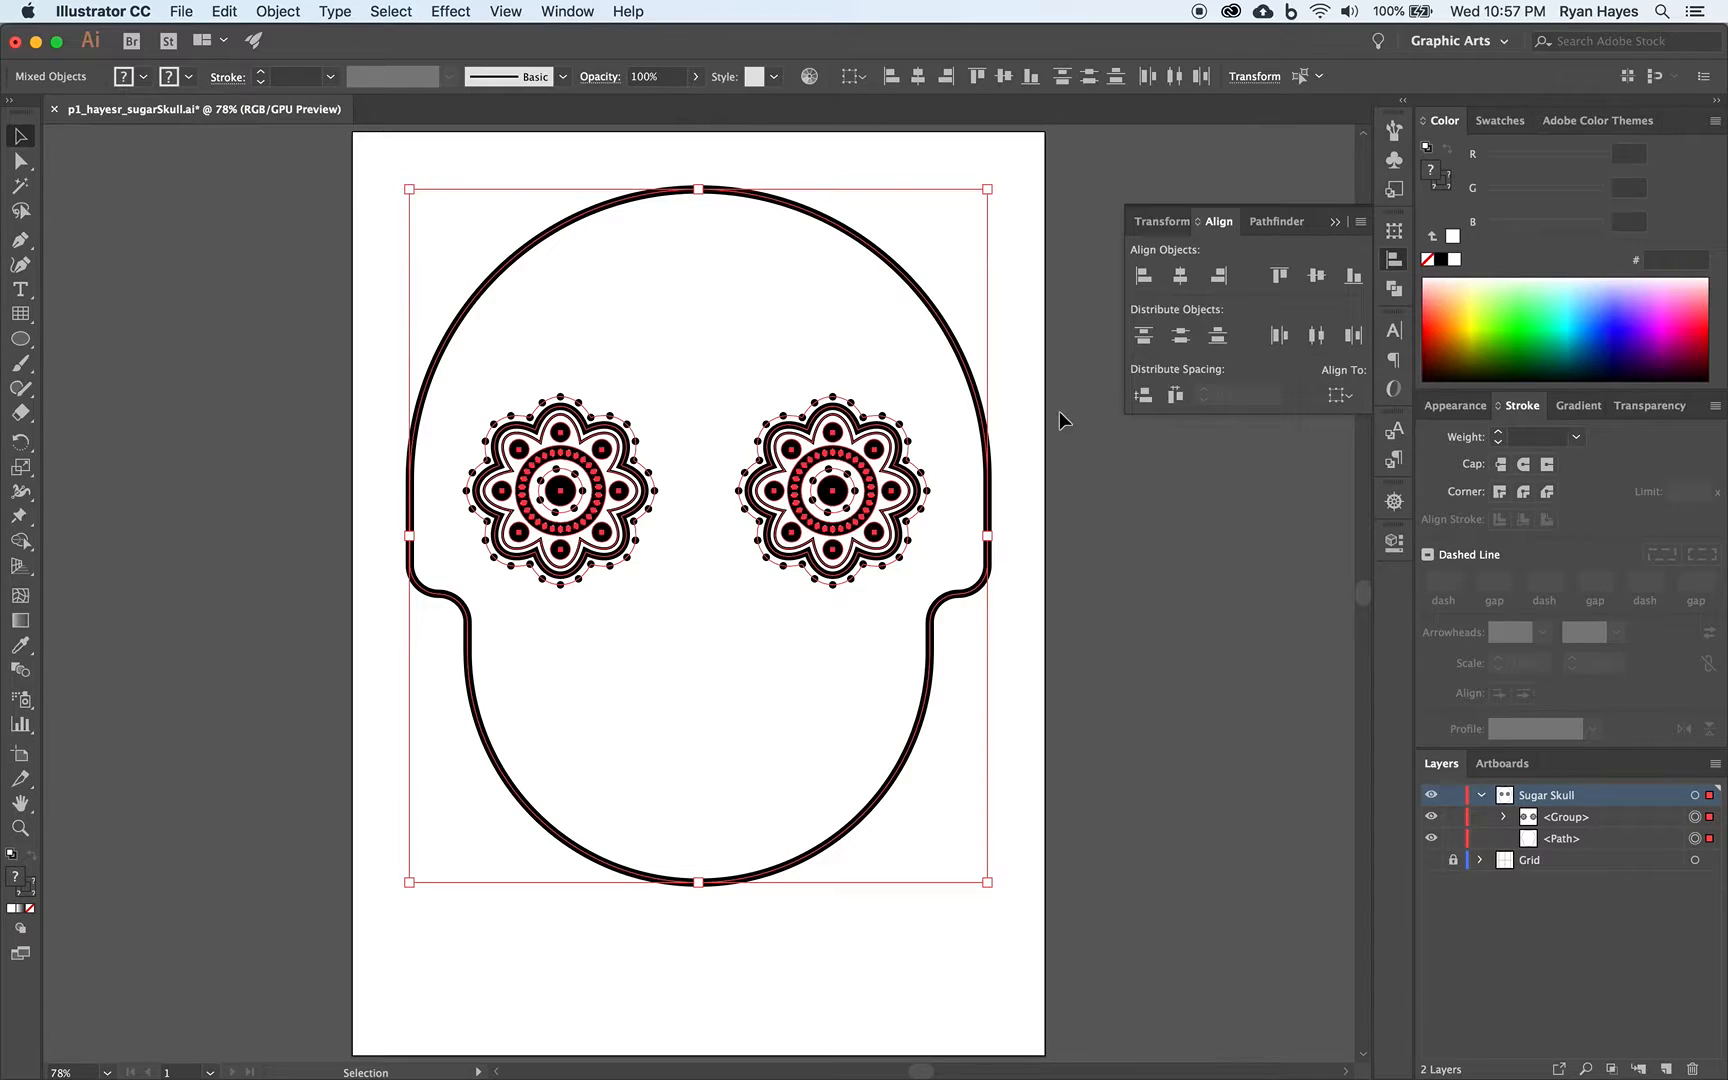
pyautogui.click(1343, 398)
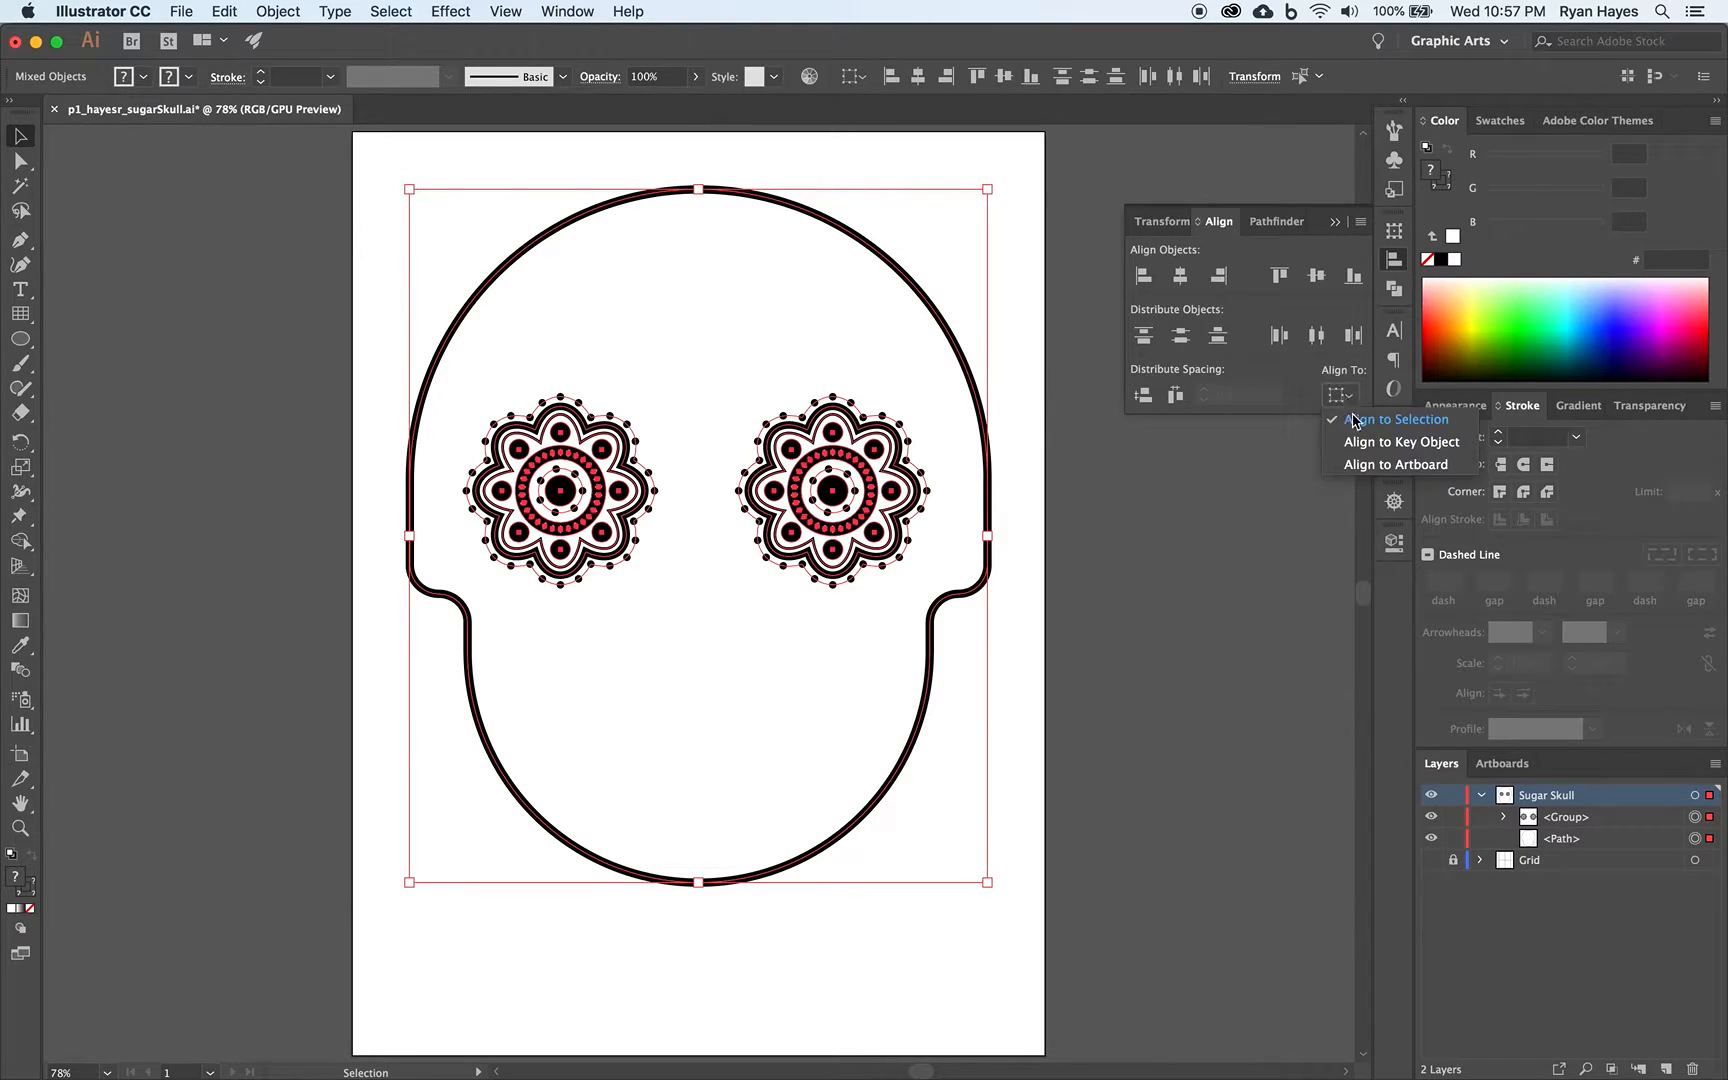
pyautogui.click(1380, 442)
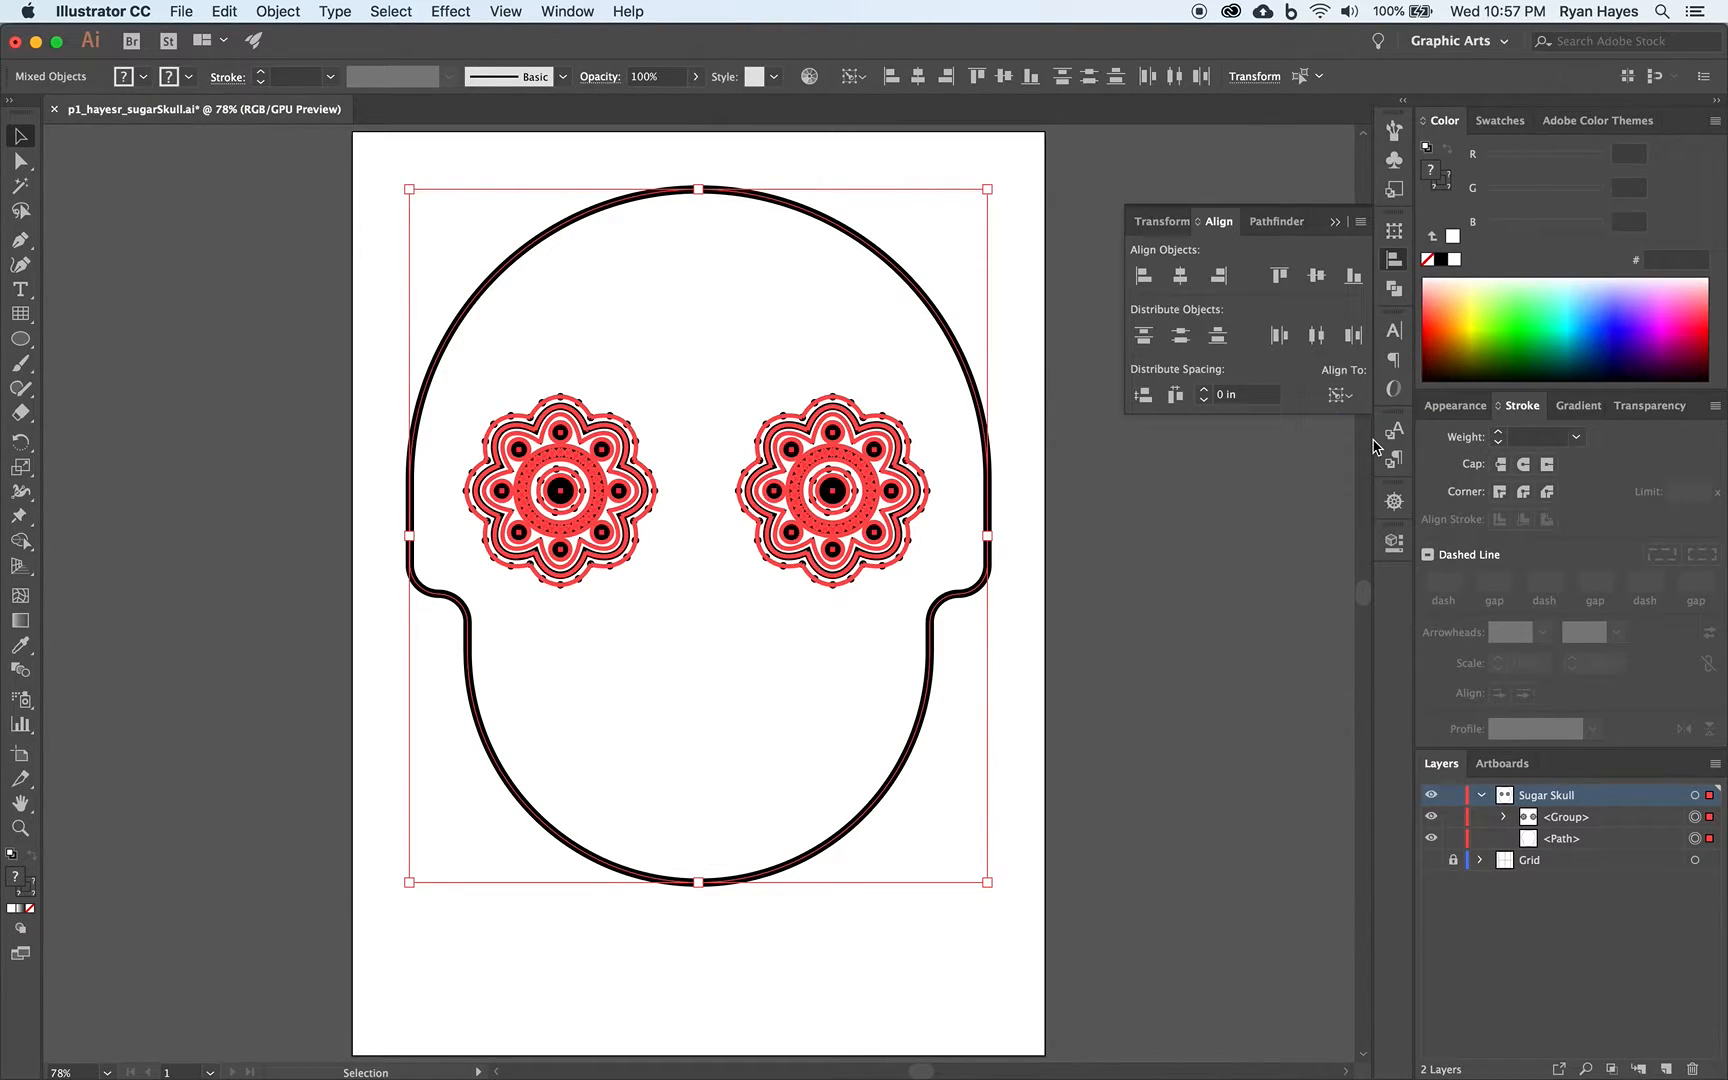
pyautogui.click(957, 348)
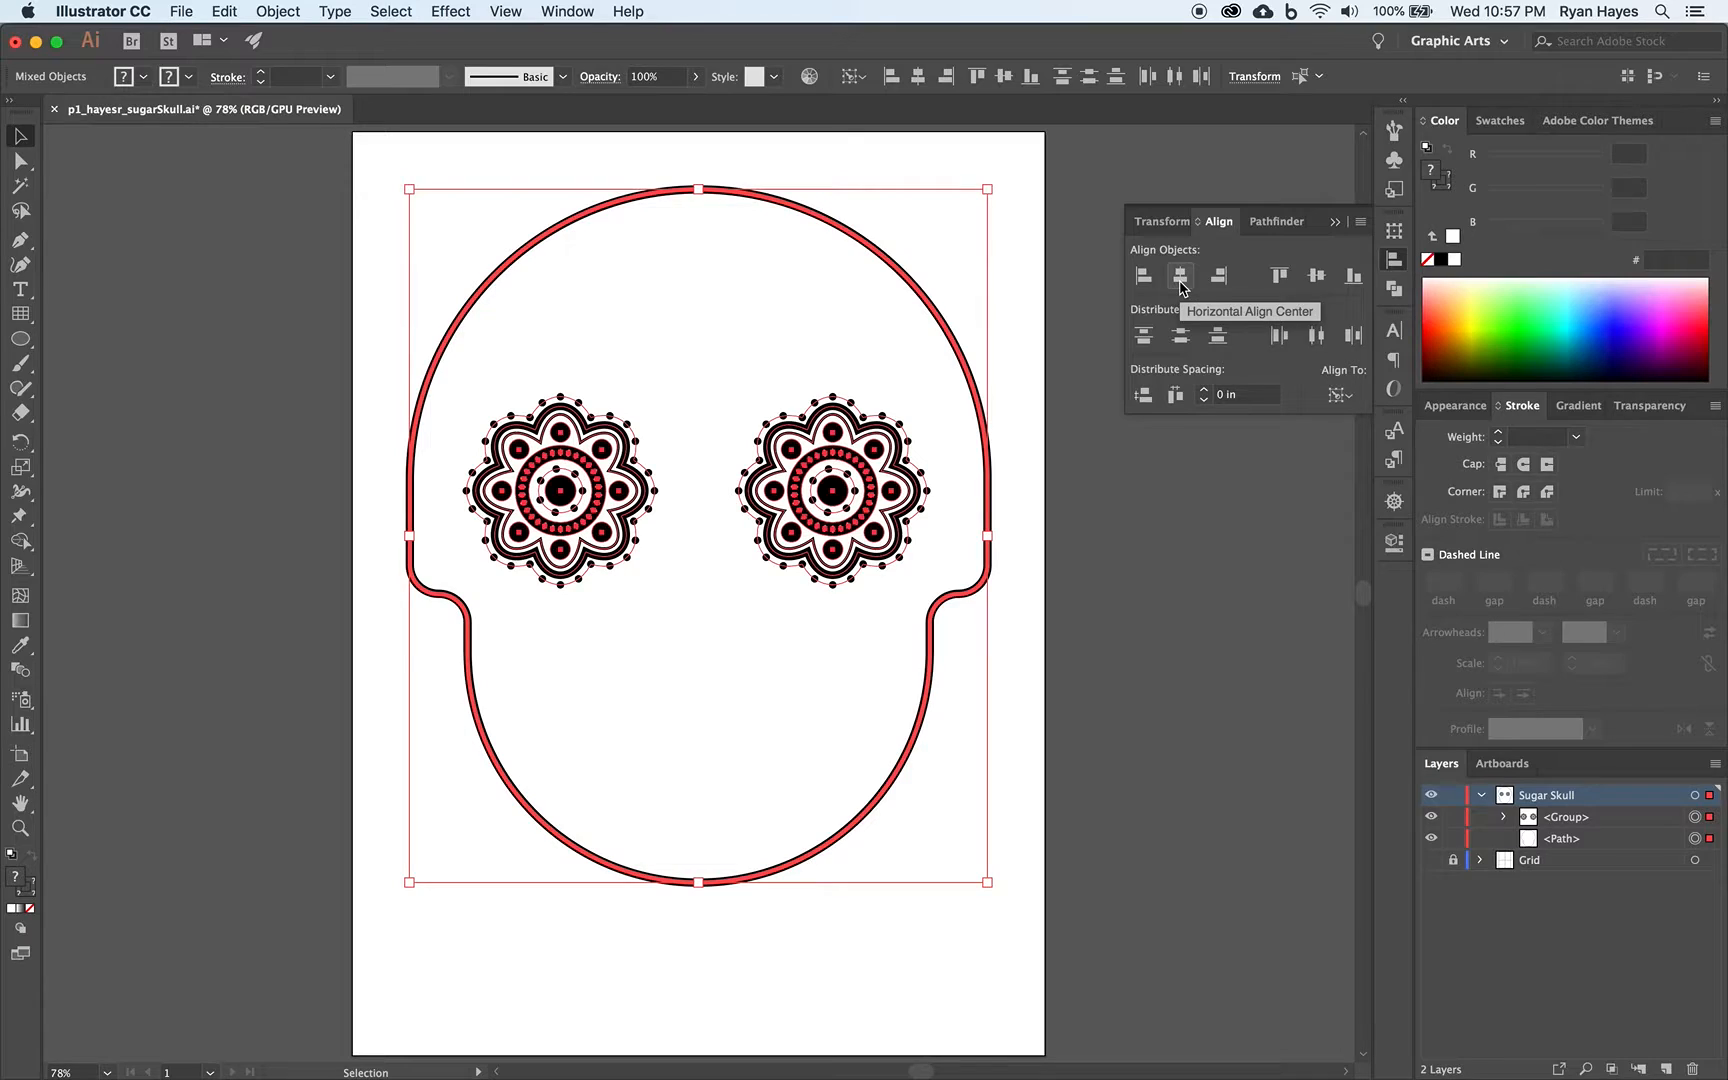
pyautogui.click(1181, 287)
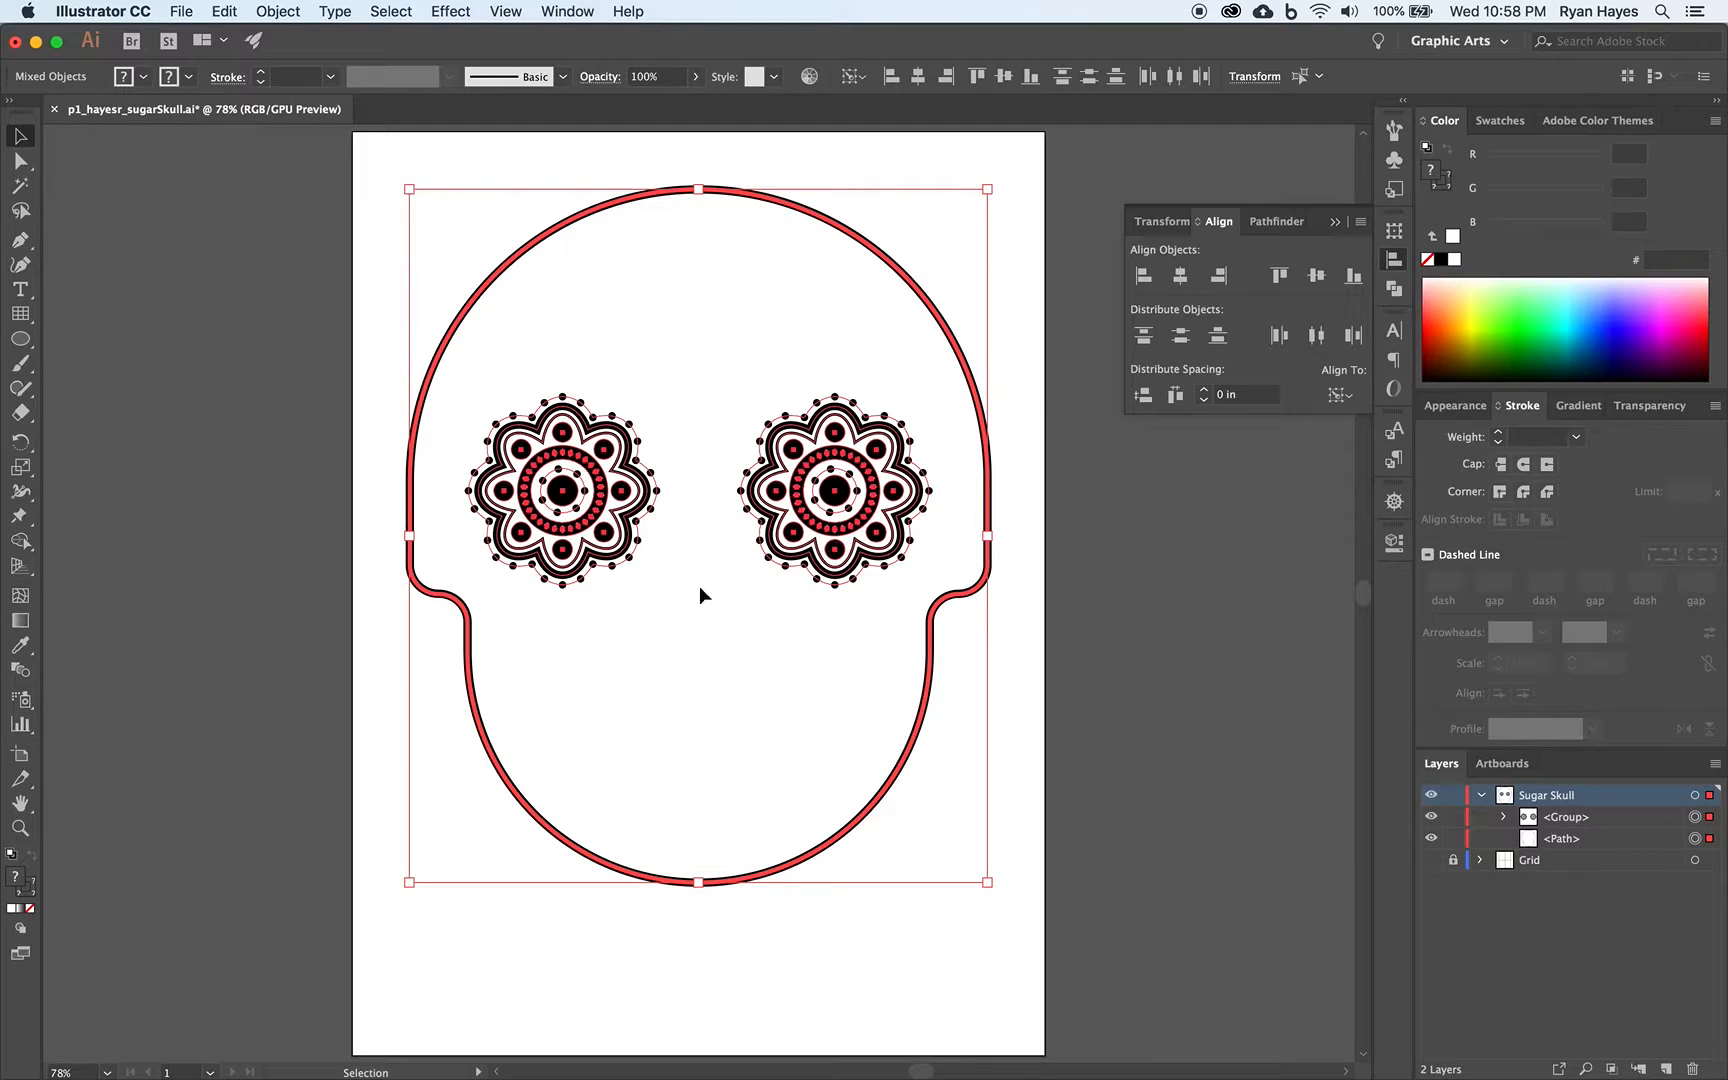
# Show the Grid layer and nudge the eye pair down to the horizontal guide line, at Y 6.328 in
pyautogui.click(1431, 860)
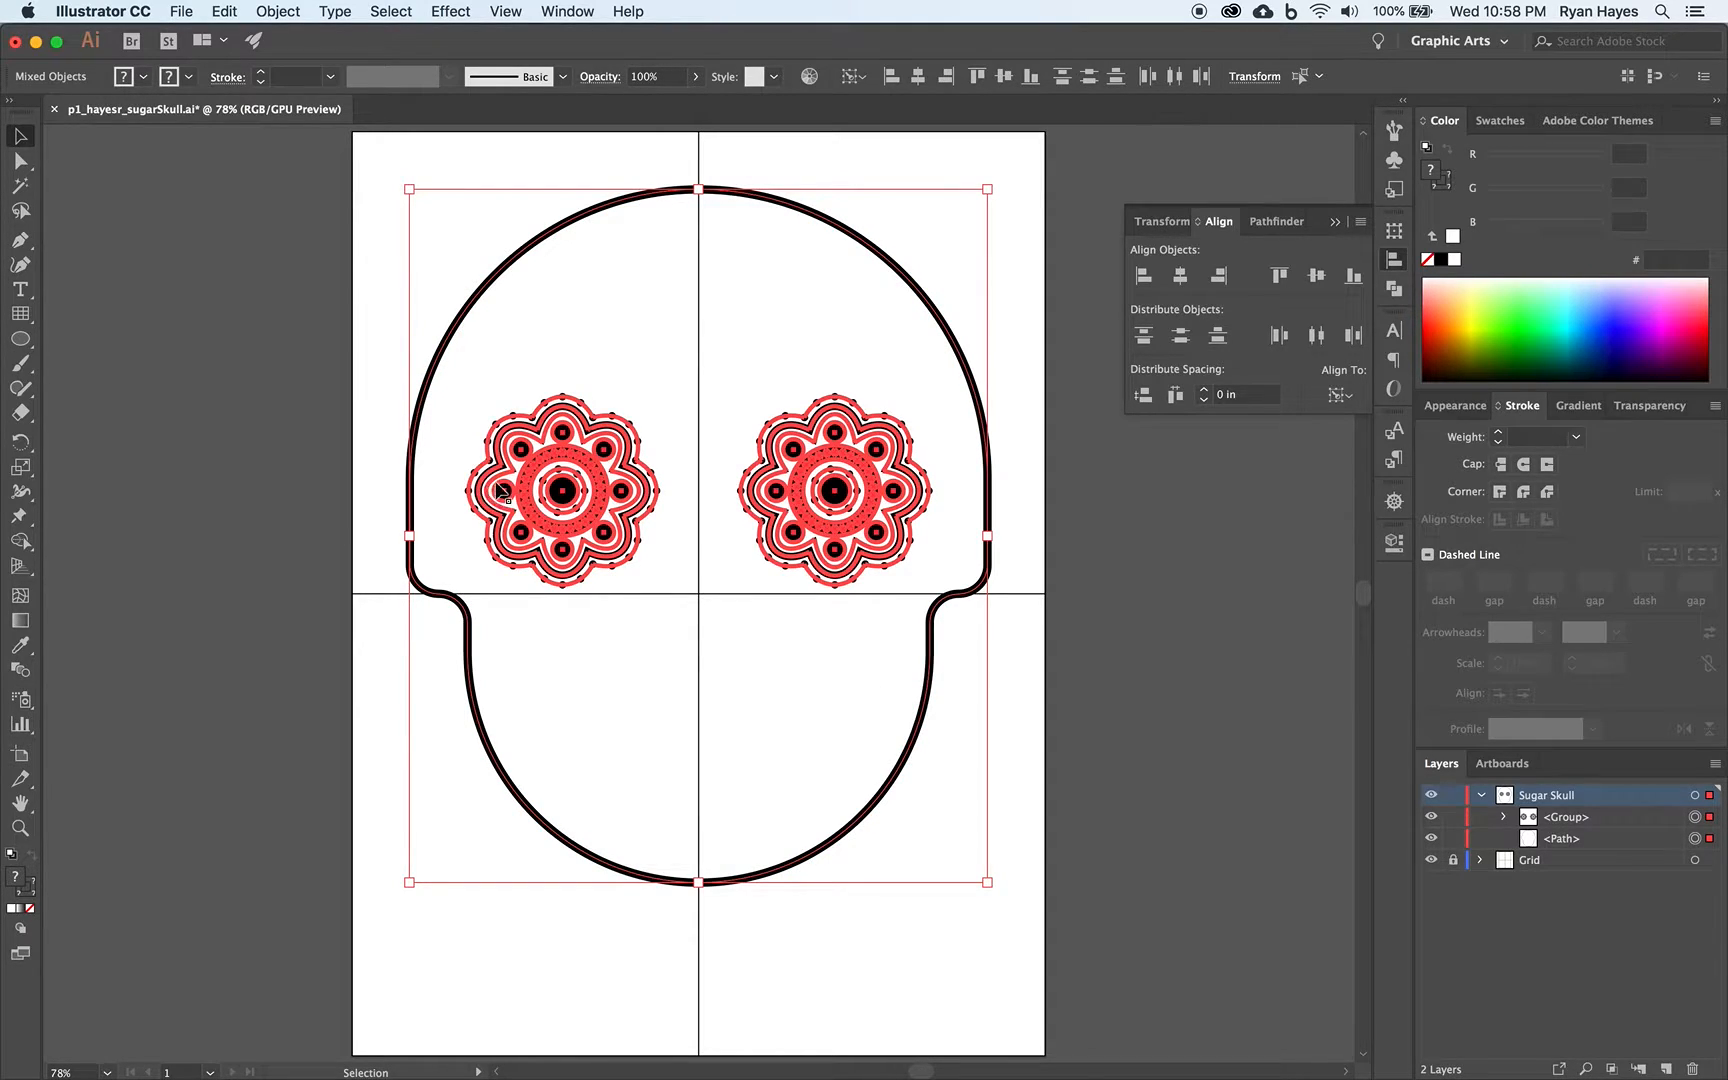
pyautogui.click(265, 413)
pyautogui.click(556, 478)
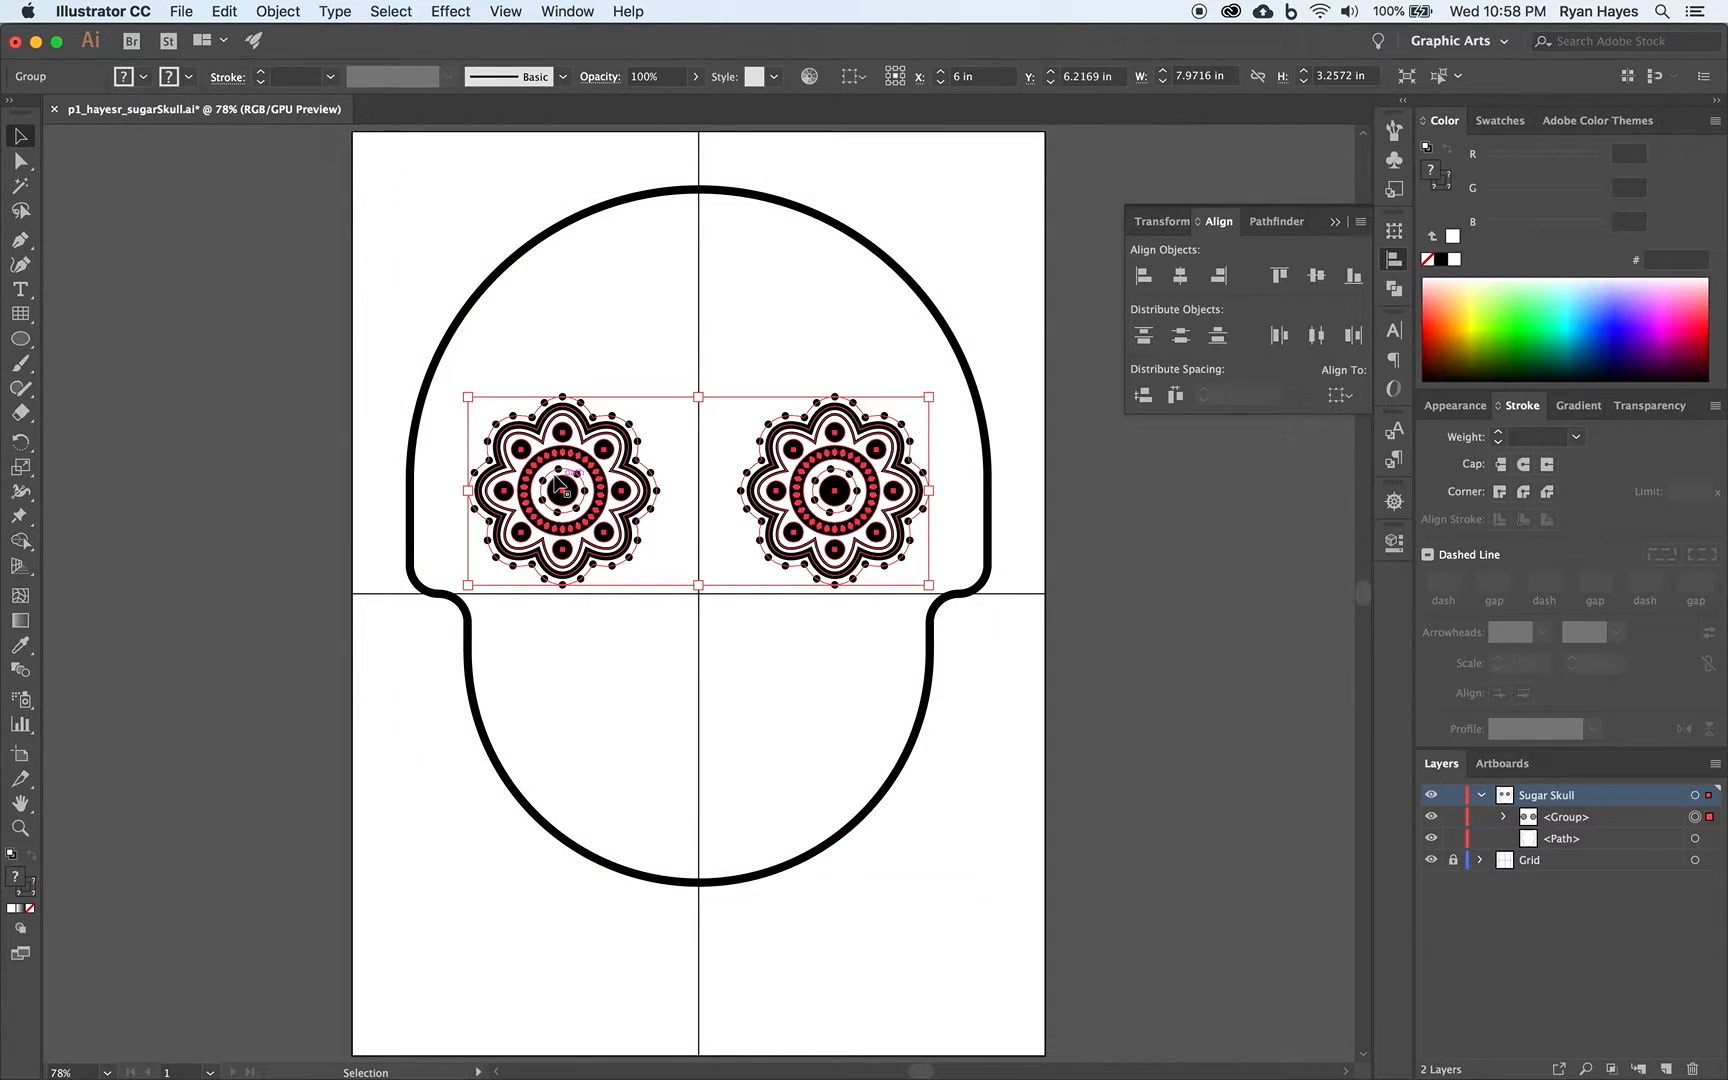
pyautogui.press('Down')
pyautogui.press('Down')
pyautogui.press('Down')
pyautogui.press('Down')
pyautogui.press('Down')
pyautogui.press('Down')
pyautogui.press('Down')
pyautogui.press('Down')
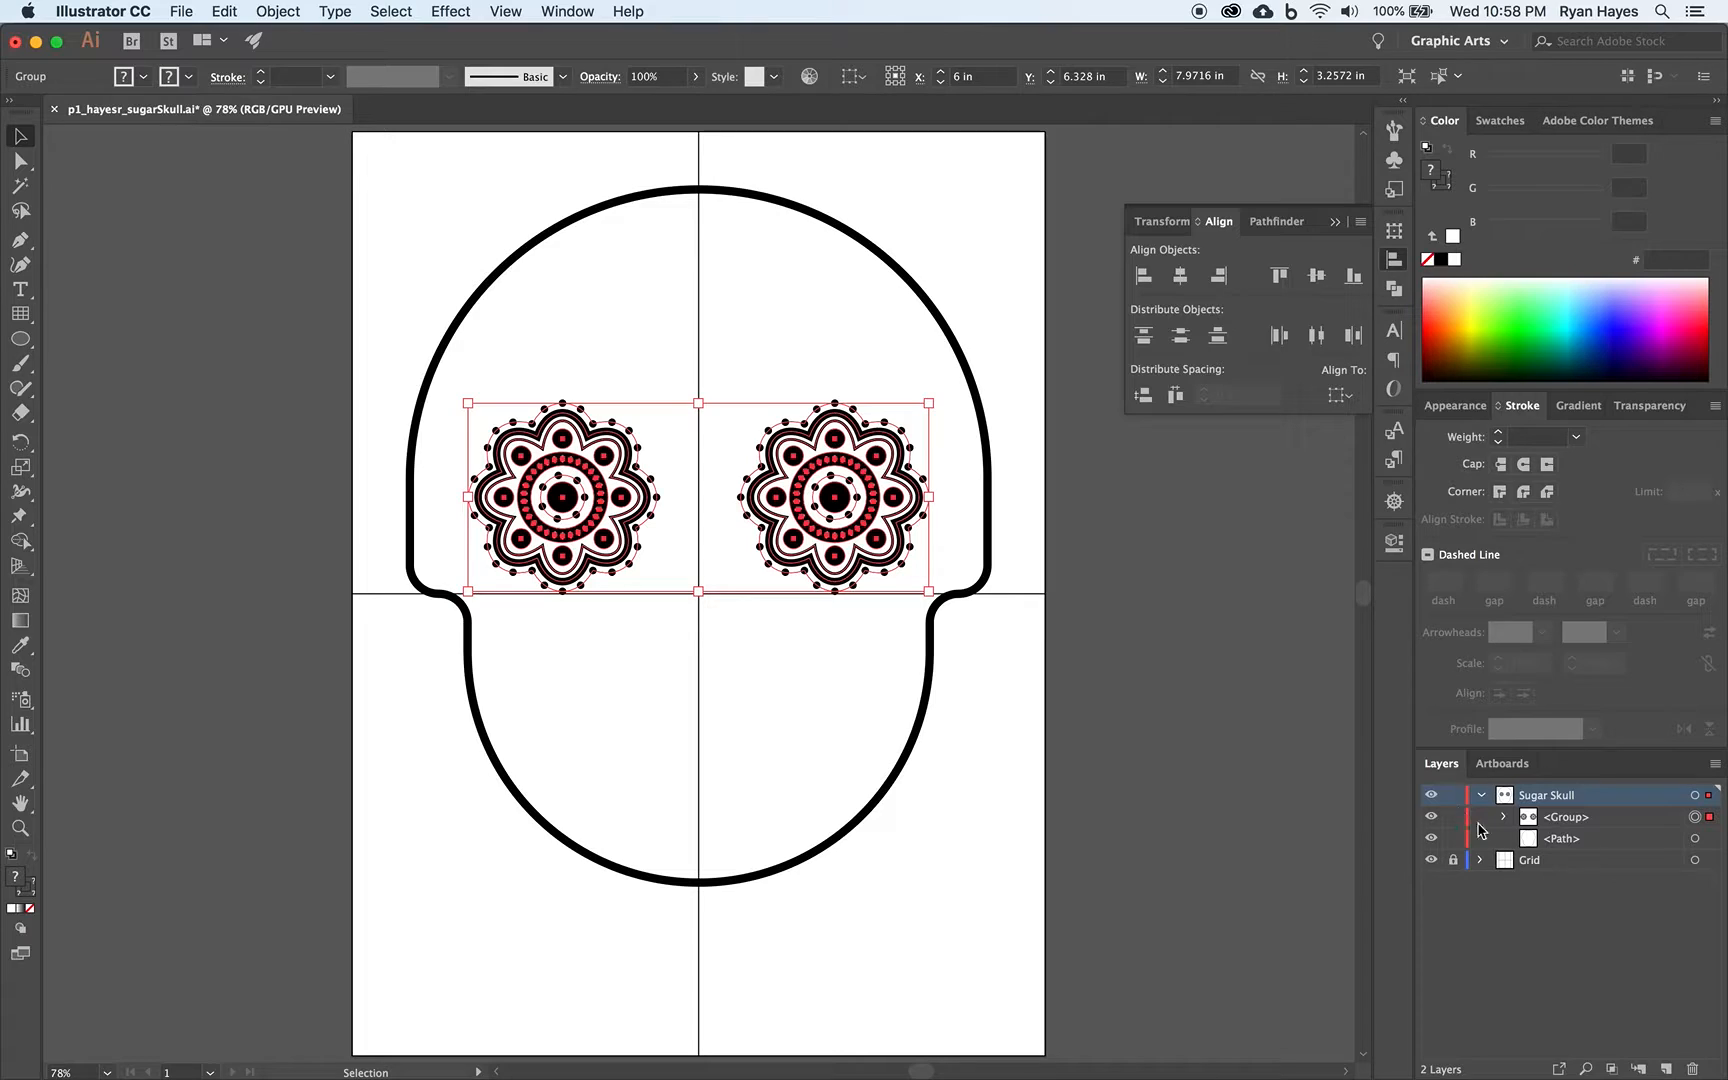
# Hide the Grid layer, collapse the Sugar Skull layer and deselect the eyes
pyautogui.click(1431, 860)
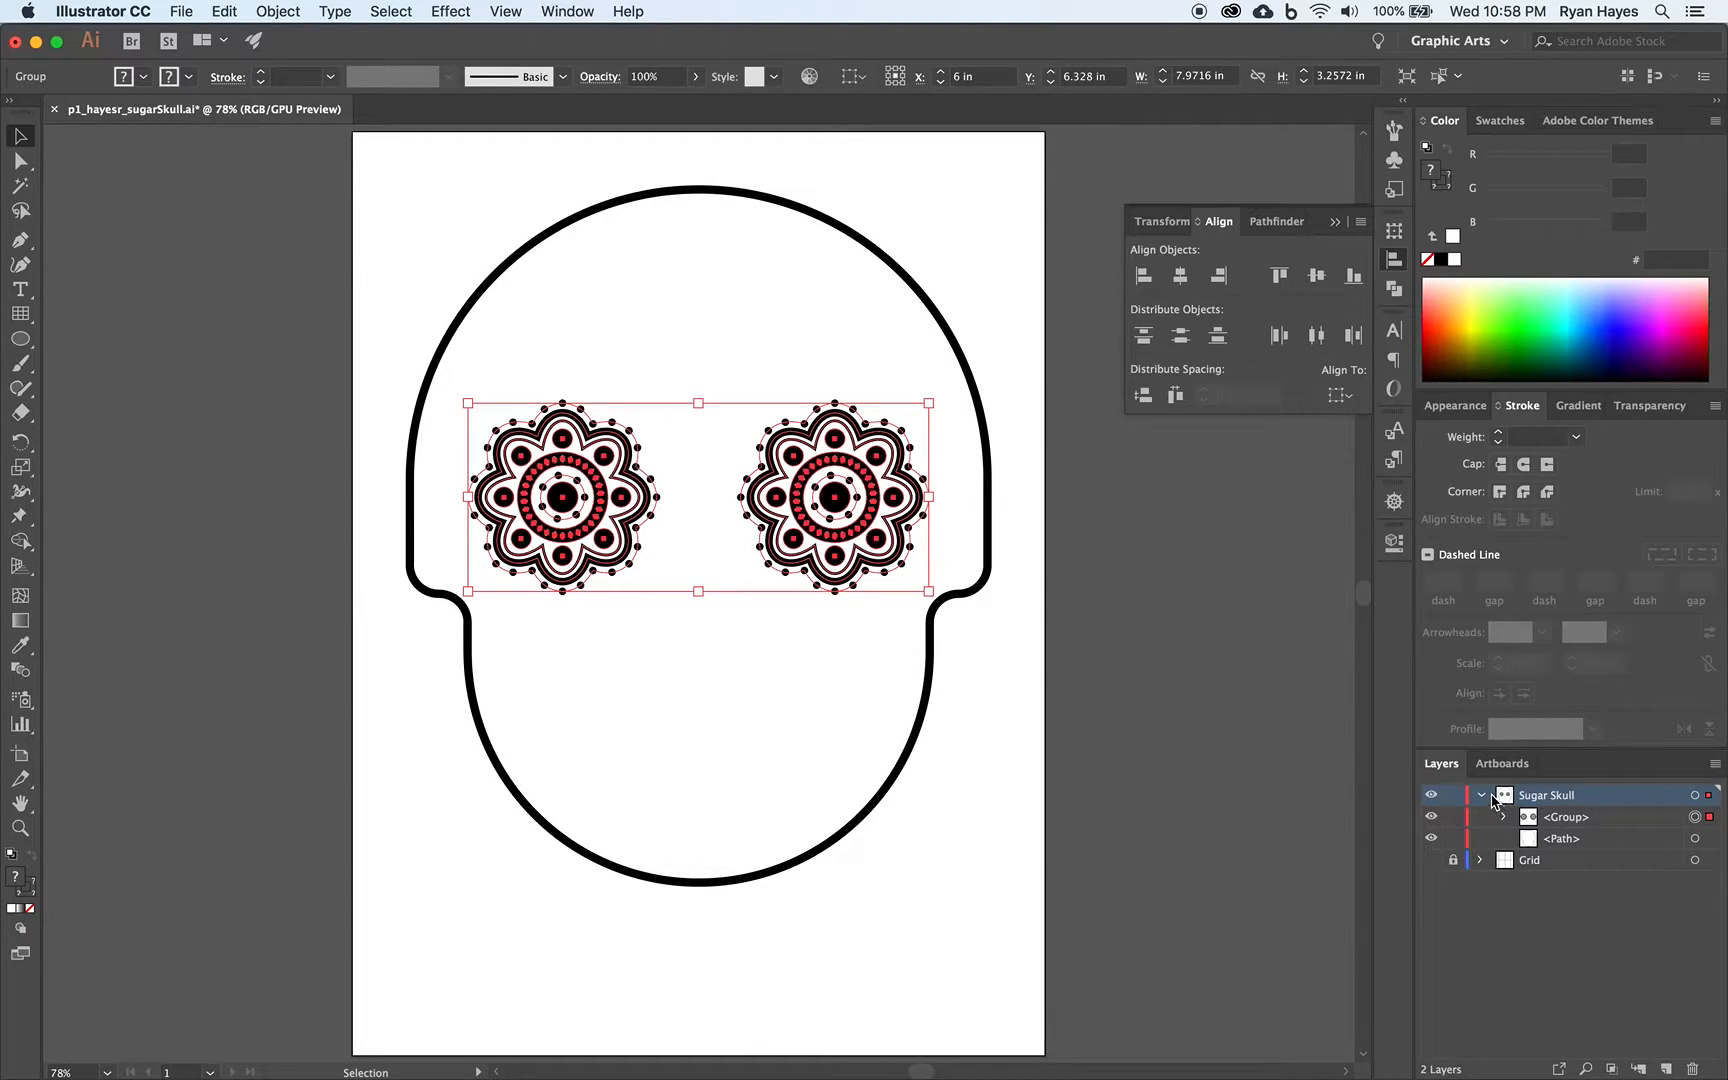
pyautogui.click(1481, 795)
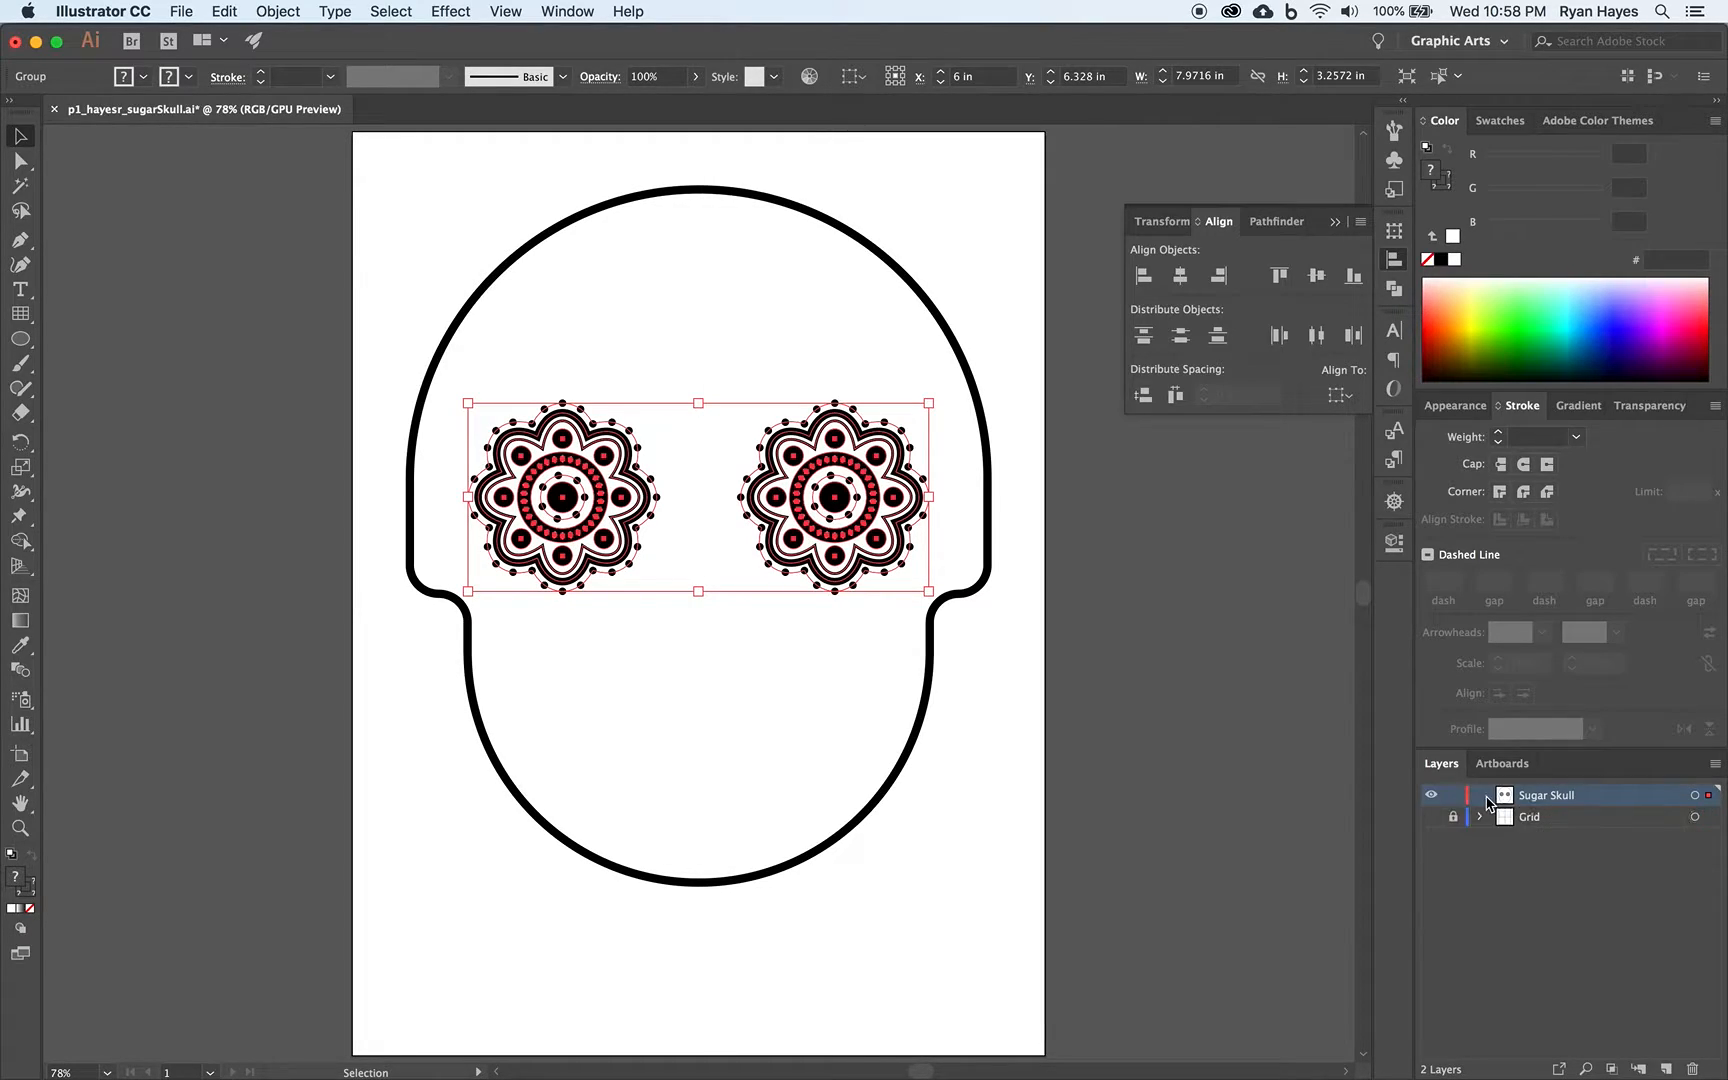
pyautogui.click(1036, 731)
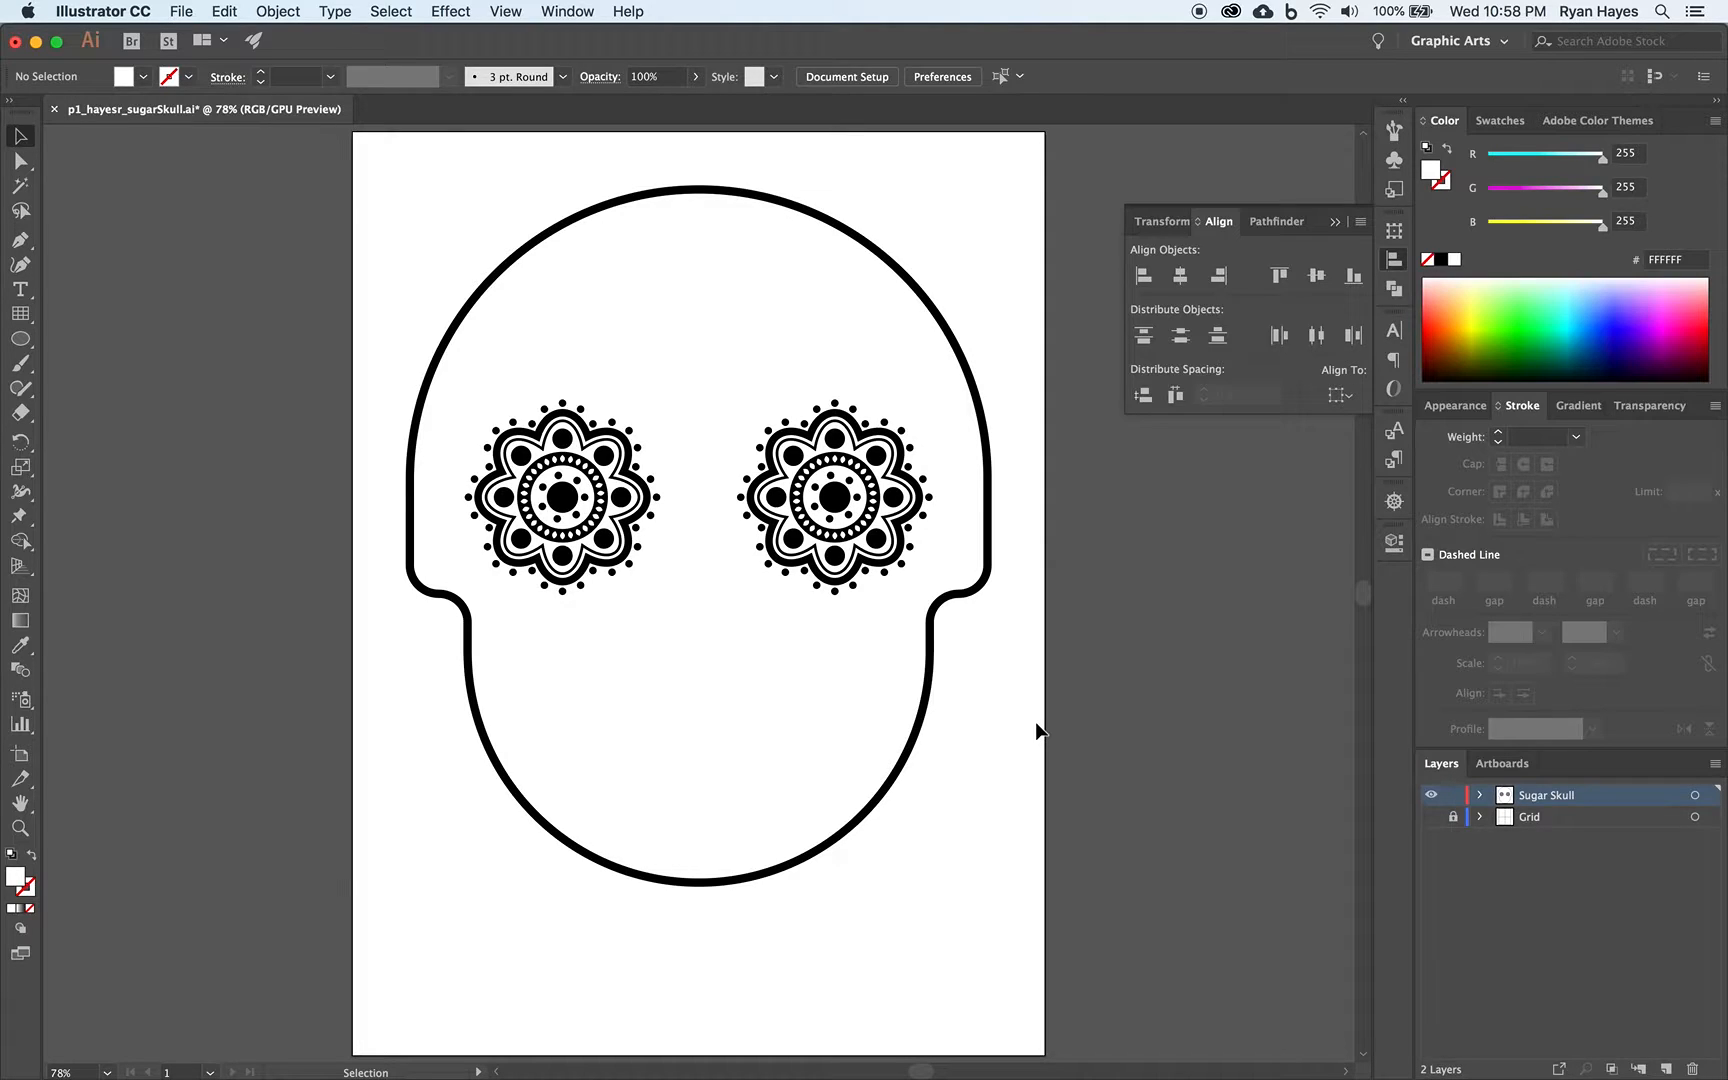